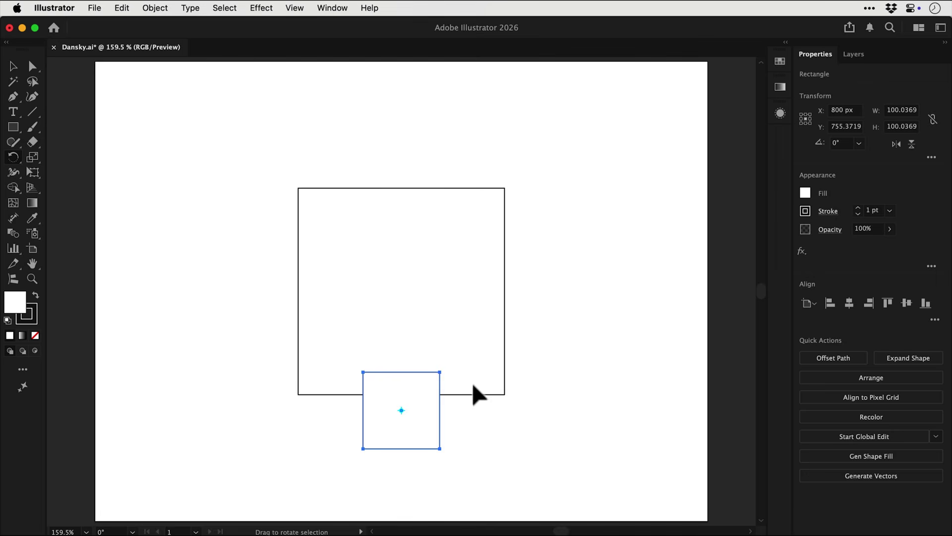
Step: Rotate the small square 45° into a diamond and delete its top anchor point to leave an open V shape
left_click_drag(473, 394, 469, 416)
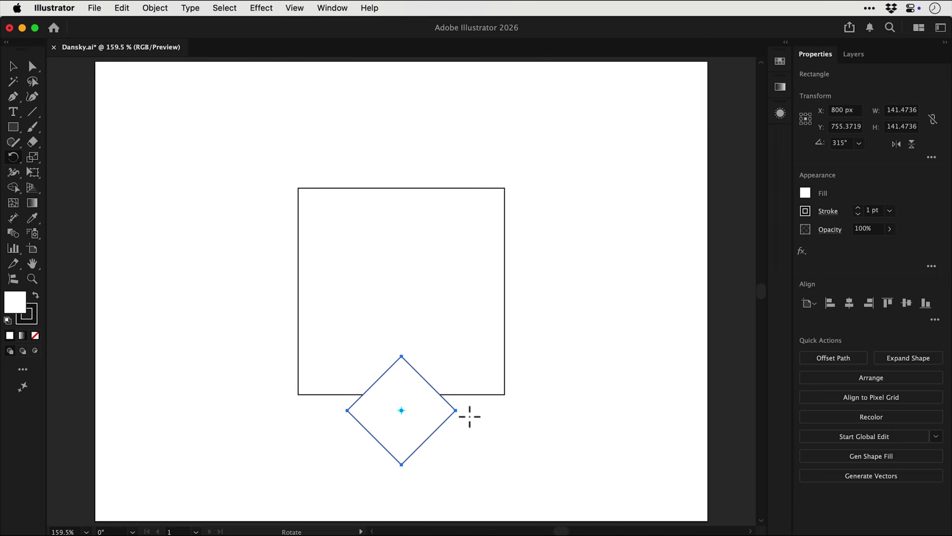
key("a")
left_click(472, 425)
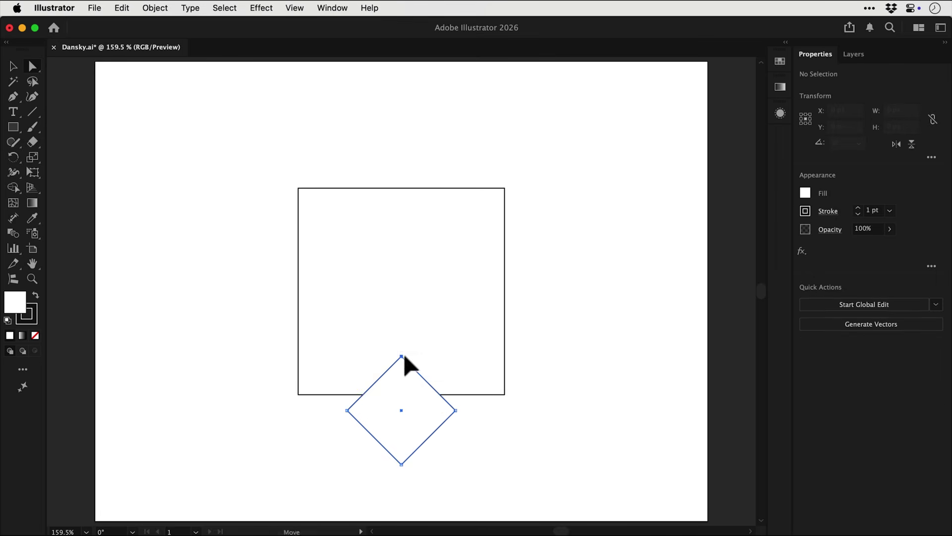
left_click(402, 356)
key("Delete")
left_click(479, 446)
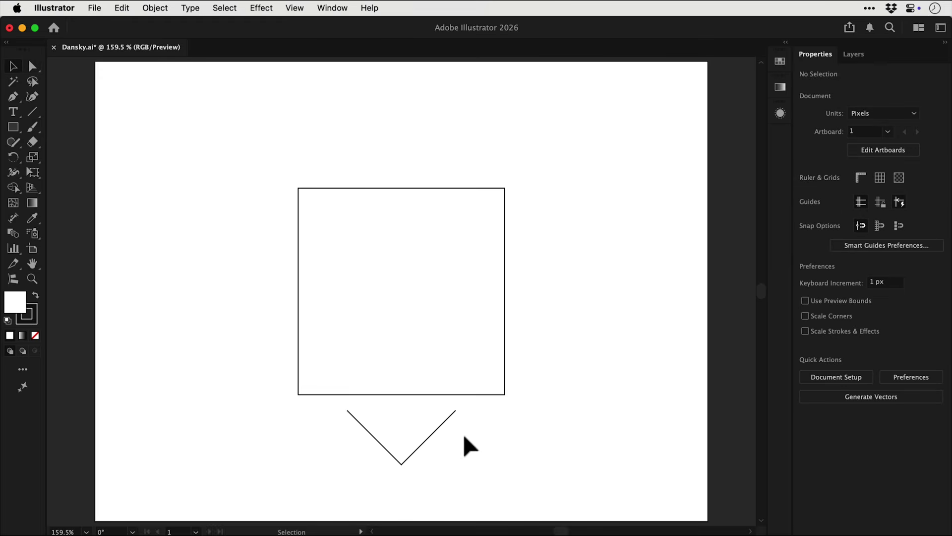
Step: Move the V shape up to the large square's bottom edge and scale it proportionally to about 77 px wide
left_click_drag(441, 425, 444, 410)
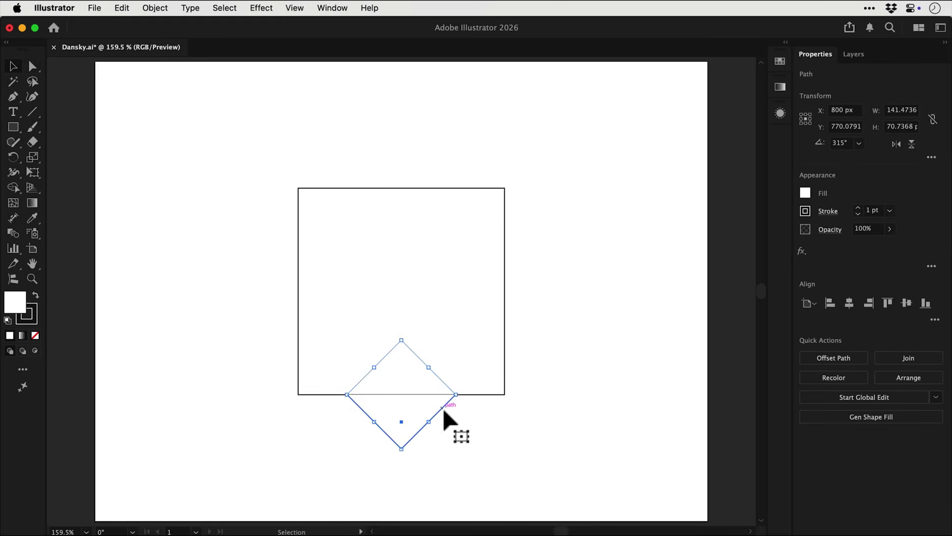
key("s")
left_click_drag(450, 455, 424, 402)
key("v")
Step: Round all four corners of the large square and slightly round the pointer's bottom tip
left_click(299, 358)
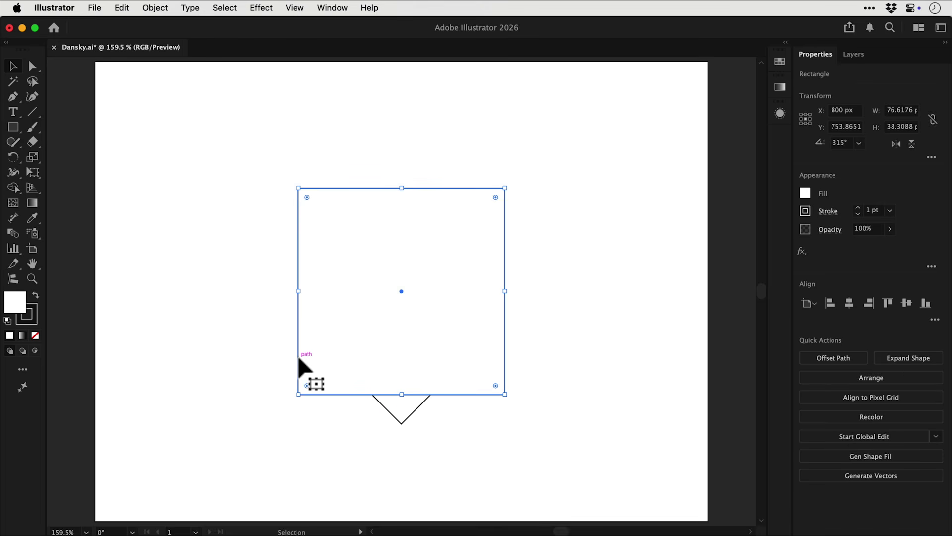
left_click_drag(307, 385, 320, 361)
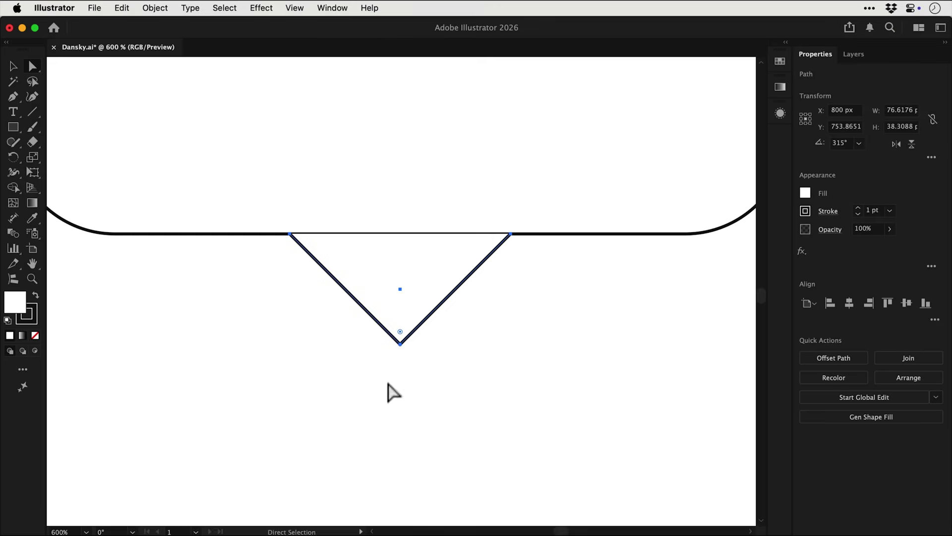
left_click_drag(402, 341, 399, 303)
key("super+0")
key("v")
left_click(555, 268)
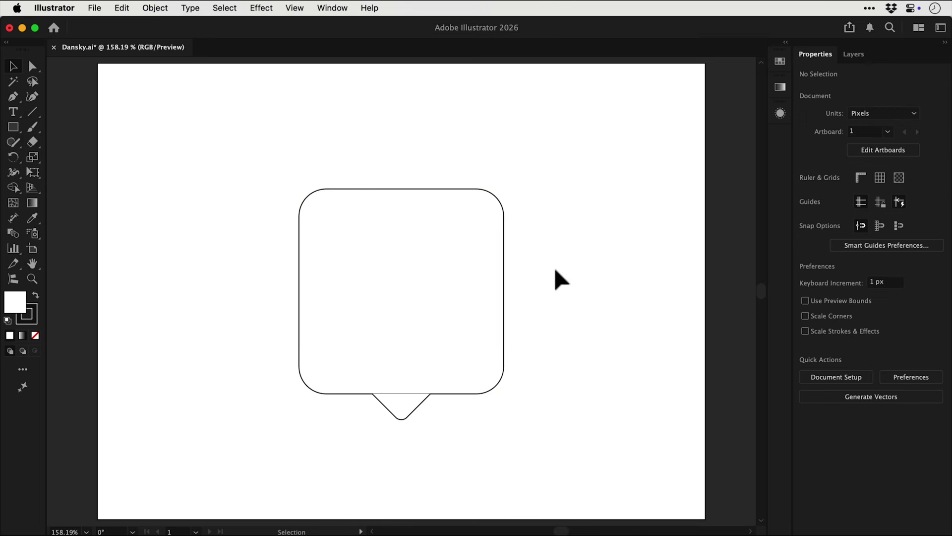
Step: Set the stroke weight of both the rounded square and the pointer to 8 pt
left_click_drag(277, 170, 521, 430)
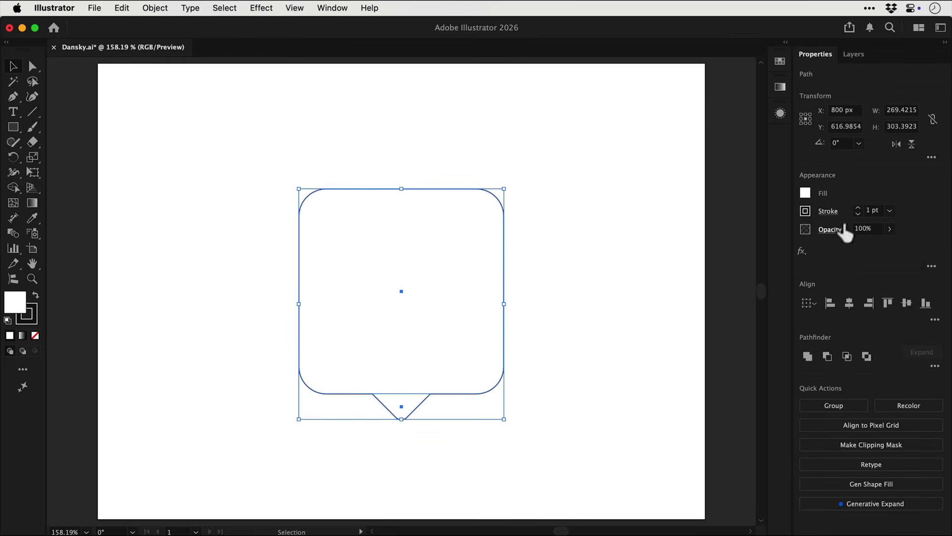
left_click(857, 207)
left_click(857, 207)
left_click(856, 207)
left_click(857, 208)
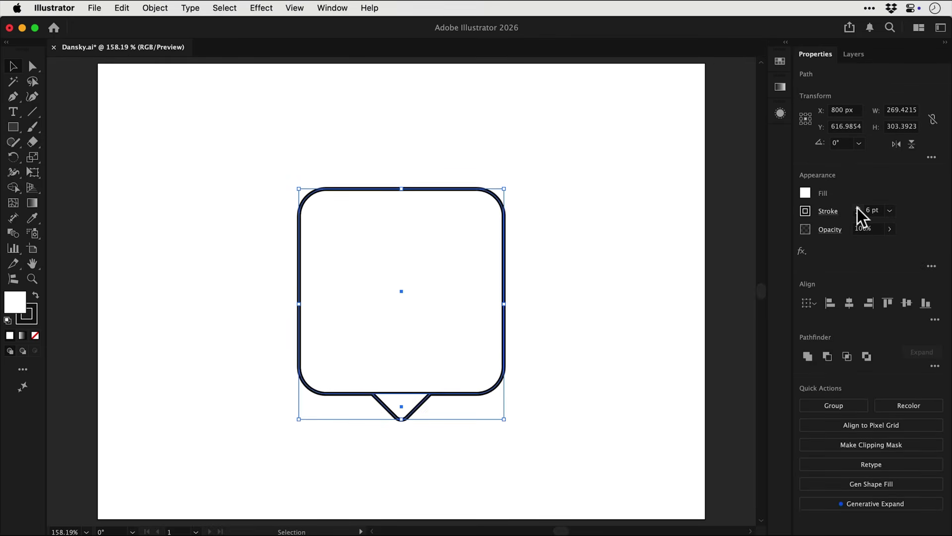
left_click(857, 207)
left_click(857, 207)
left_click(857, 207)
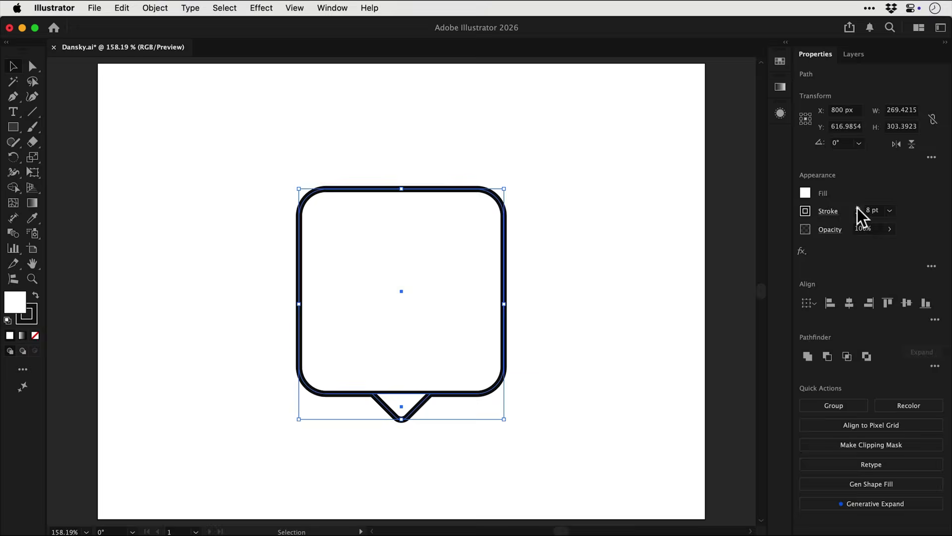
left_click(117, 129)
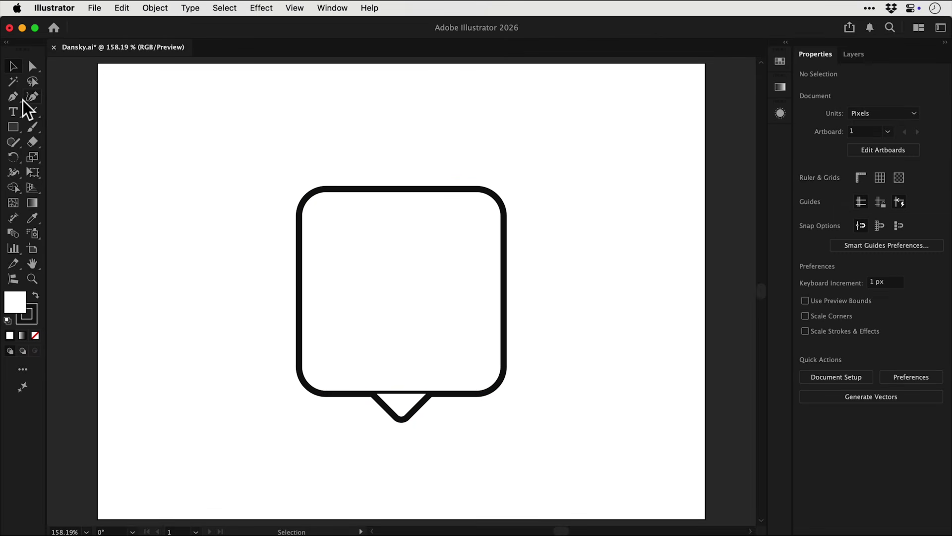
Step: Draw a closed left half of a heart with the Pen tool, centred horizontally in the speech bubble, about 53 px wide and 135 px high
left_click(18, 98)
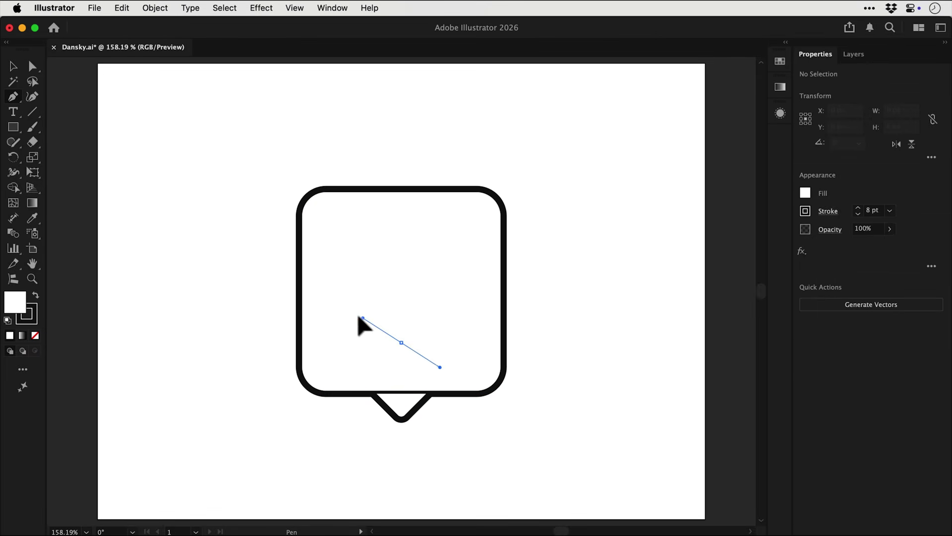
left_click_drag(357, 313, 345, 304)
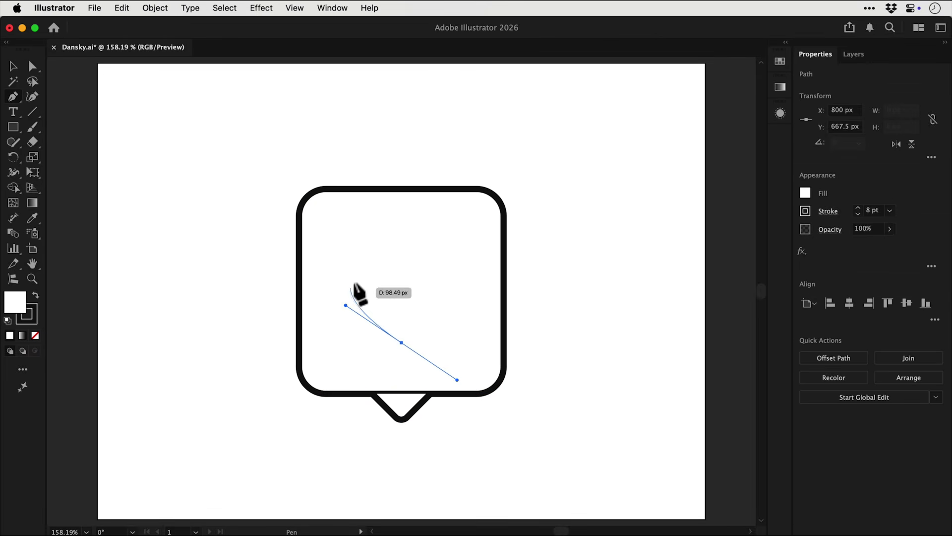
left_click_drag(402, 247, 453, 280)
left_click(402, 247)
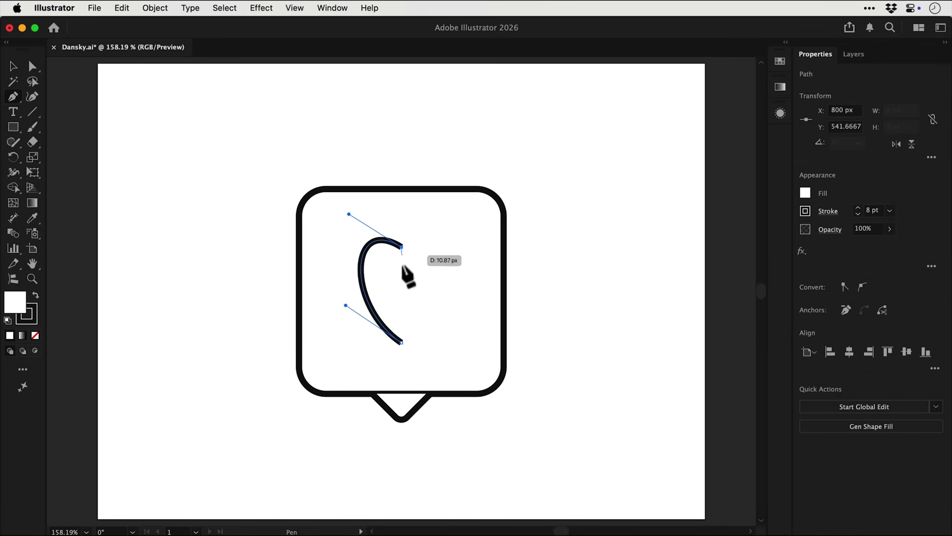
left_click(401, 343)
key("v")
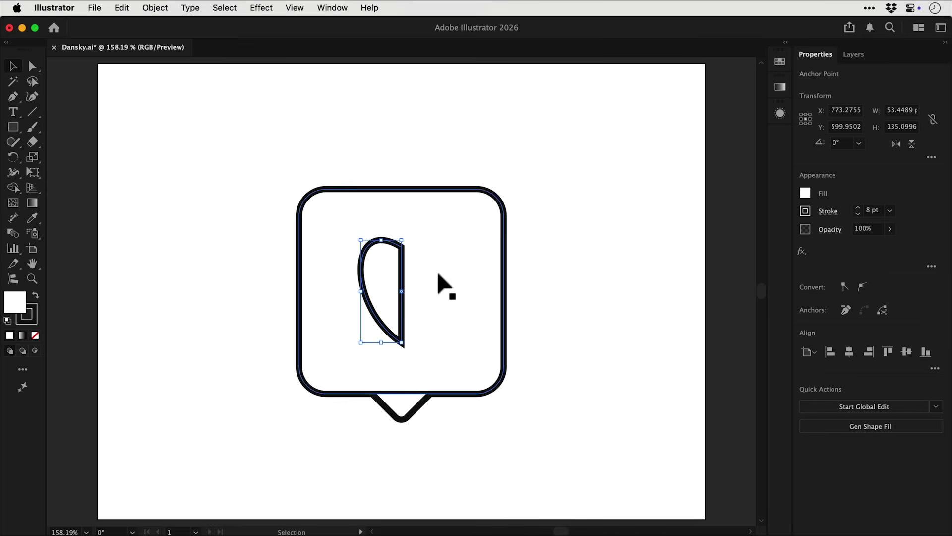
Step: Swap the half heart's fill and stroke so its fill is black, and remove its stroke
left_click(35, 297)
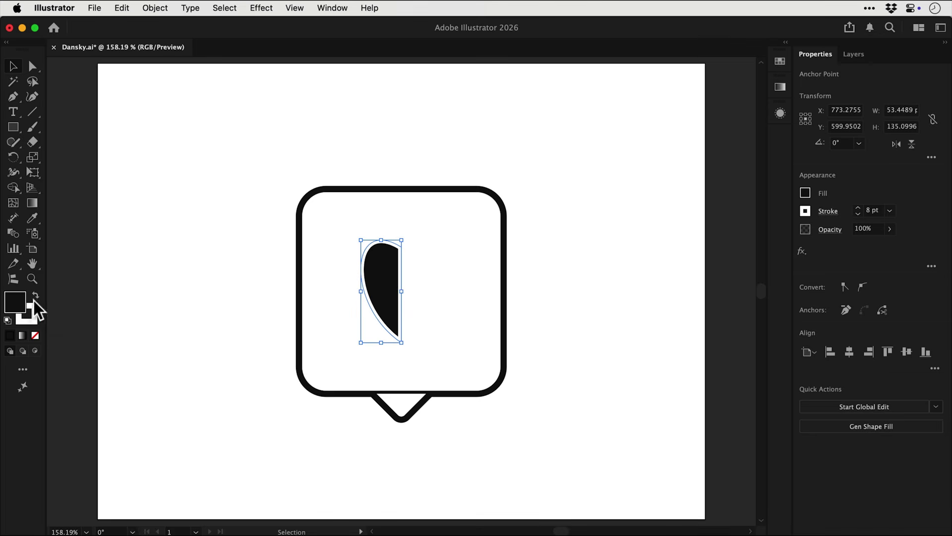
left_click(32, 313)
left_click(35, 335)
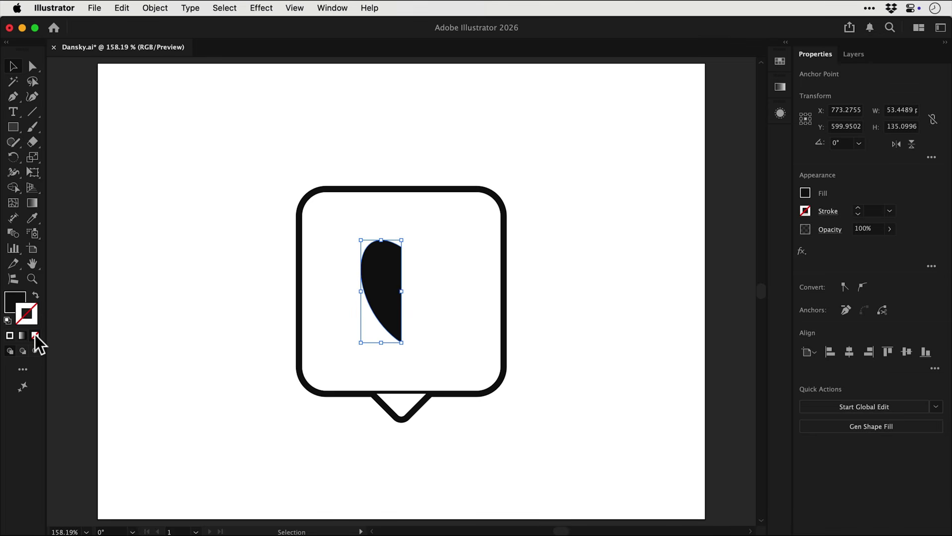
key("super+shift+a")
Step: Apply a Mirror Repeat to the half heart to form a full heart
left_click(369, 261)
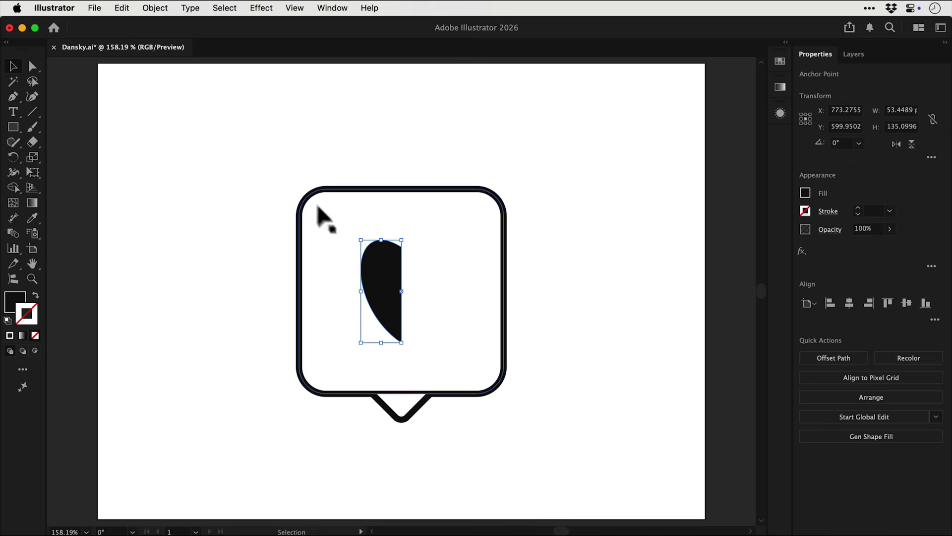
left_click(155, 8)
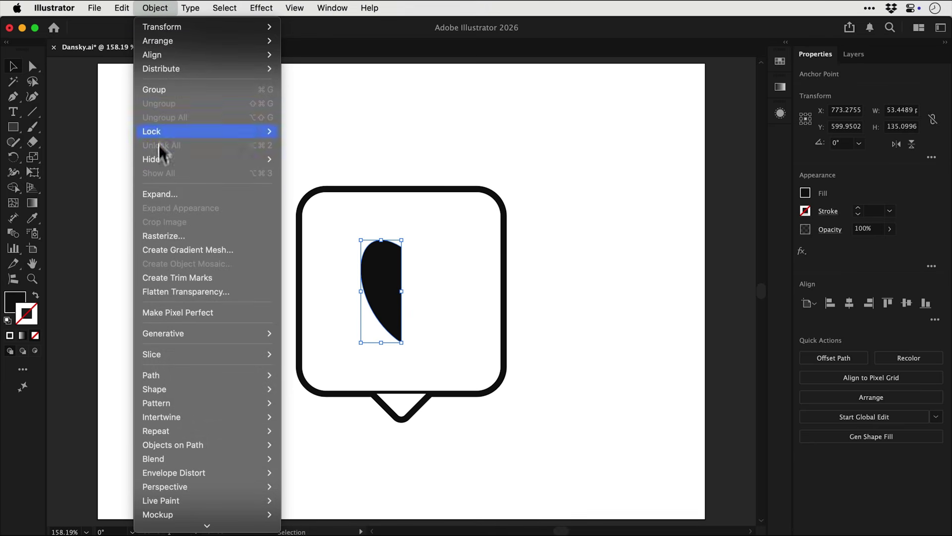
mouse_move(157, 430)
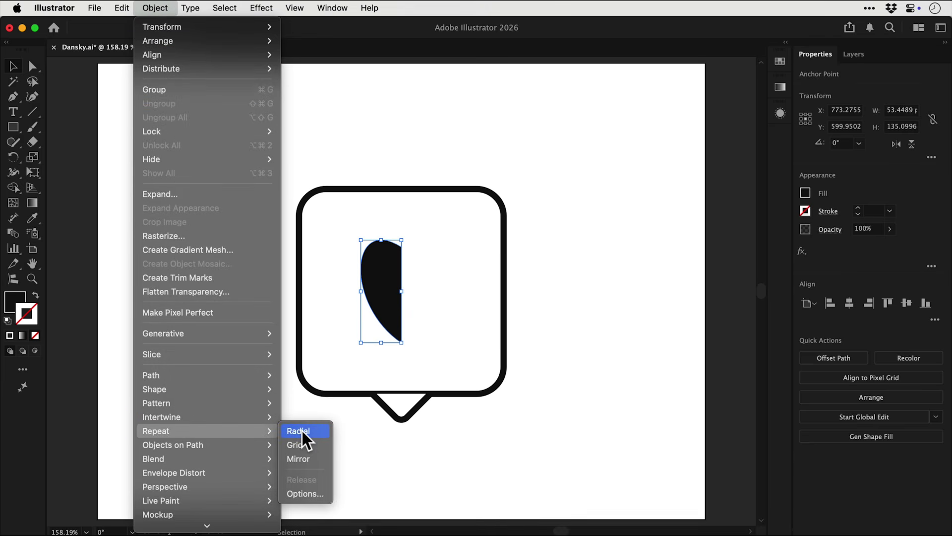
left_click(302, 457)
Step: Reshape the mirrored heart by lowering its top centre anchor and adjusting both curve handles to widen and round the lobes, then exit isolation mode
key("super+equal")
key("super+equal")
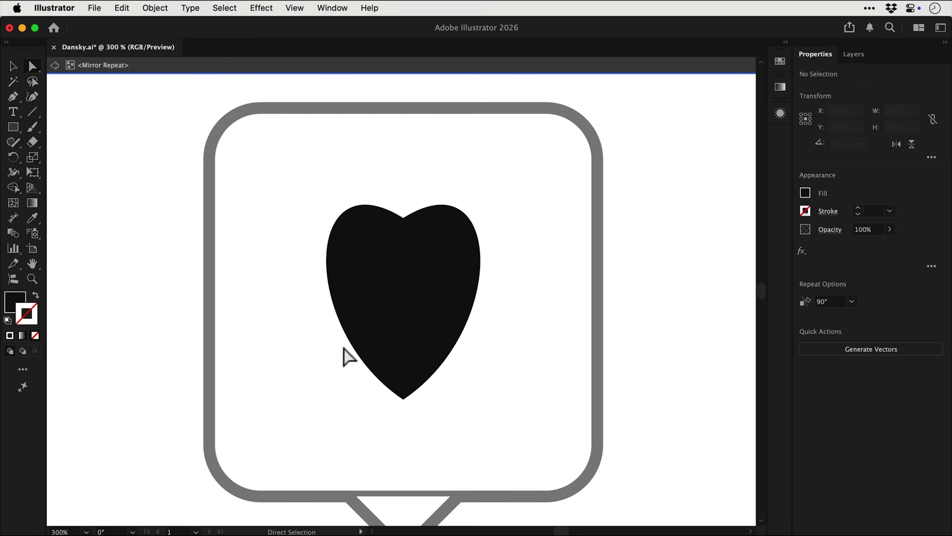
left_click(349, 342)
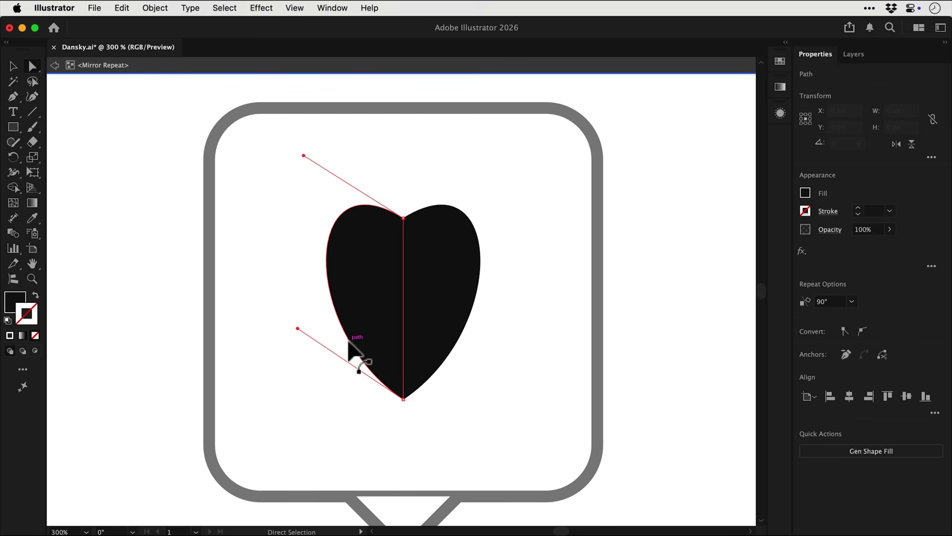
left_click_drag(297, 328, 246, 344)
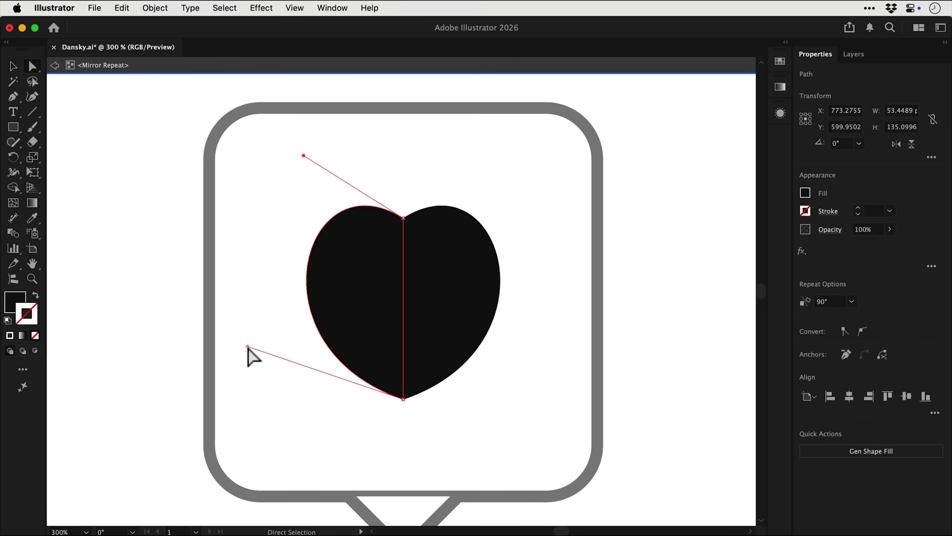
left_click_drag(403, 219, 403, 232)
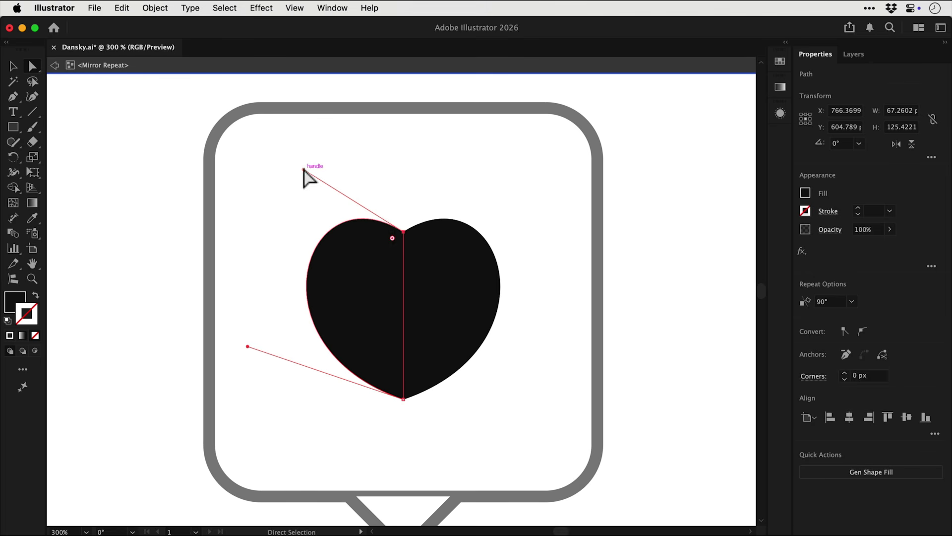
left_click_drag(303, 158, 293, 126)
left_click_drag(247, 346, 195, 273)
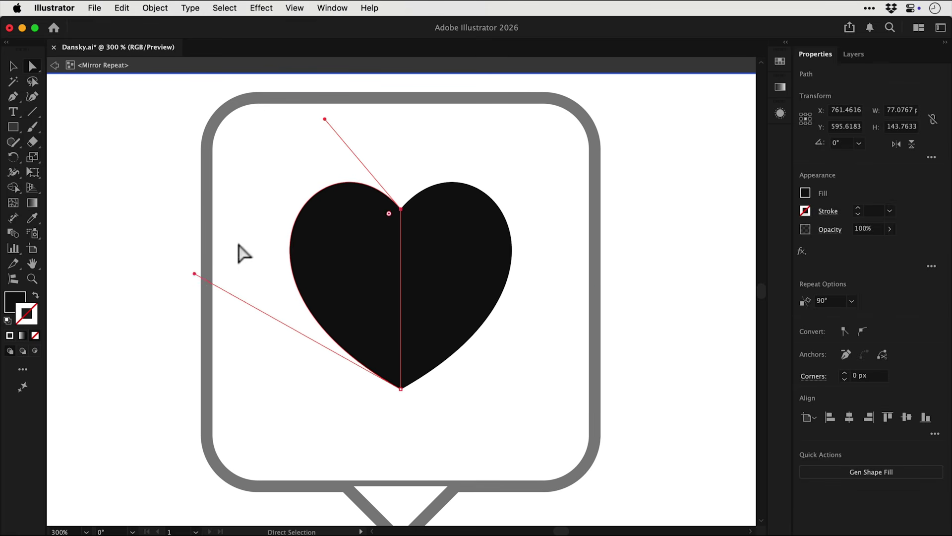
key("v")
double_click(239, 243)
key("super+0")
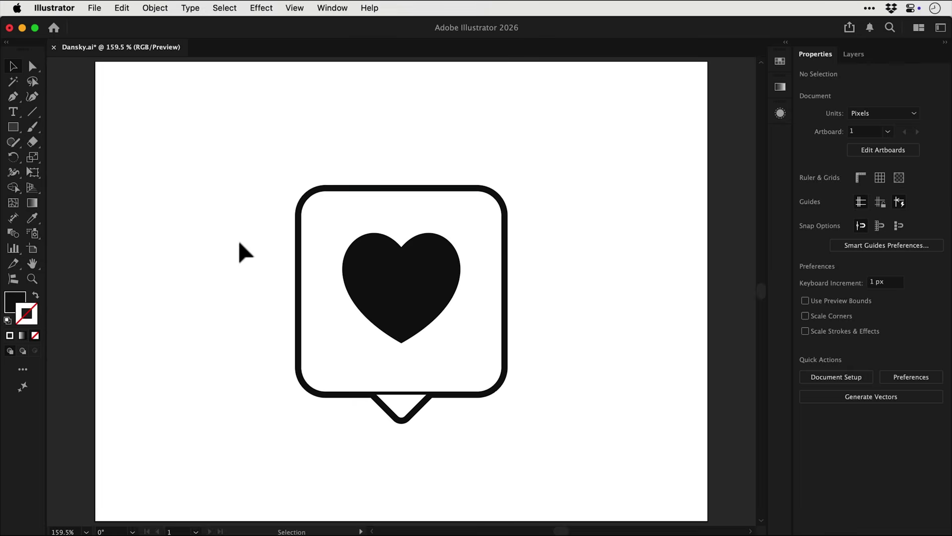
Step: Centre the heart vertically inside the speech bubble and expand its mirror repeat with Object and Fill enabled
left_click_drag(405, 267, 403, 273)
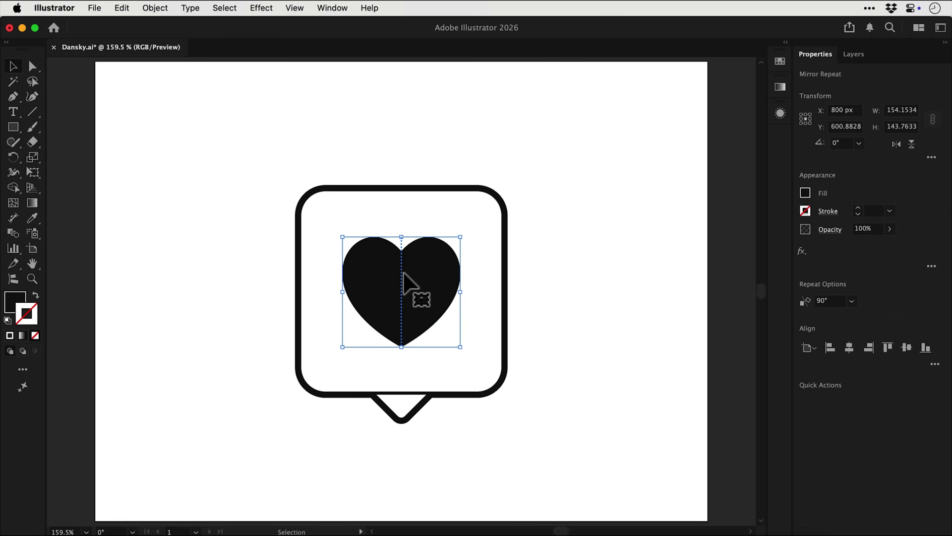
left_click(164, 9)
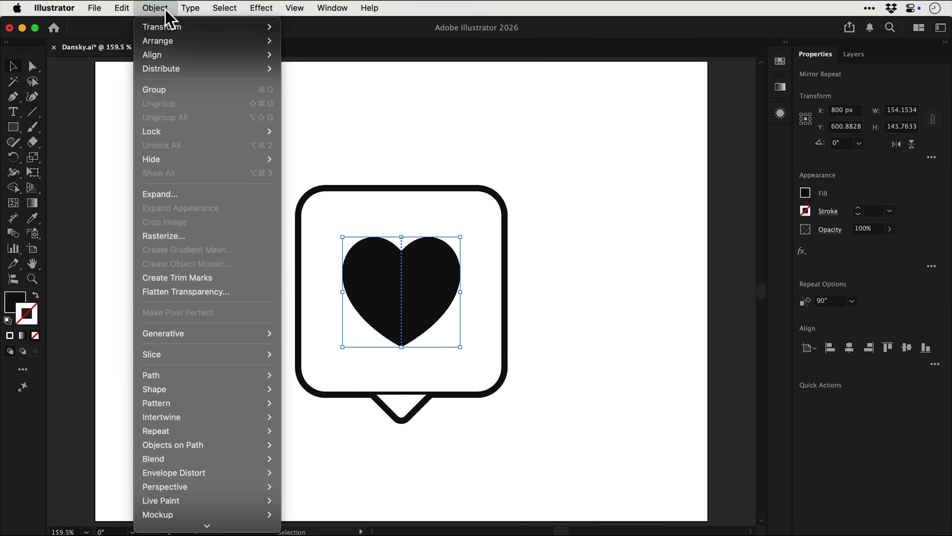
left_click(162, 195)
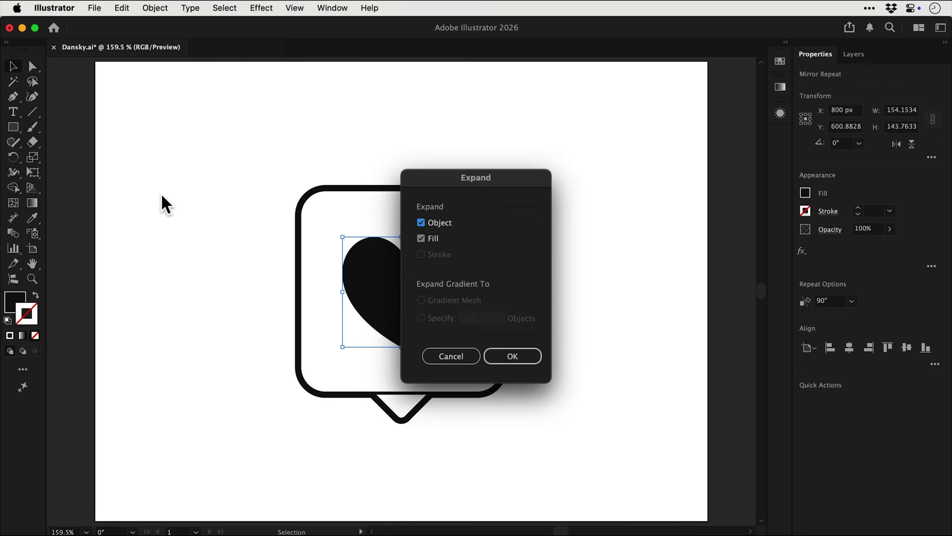
key("Return")
left_click(161, 195)
key("a")
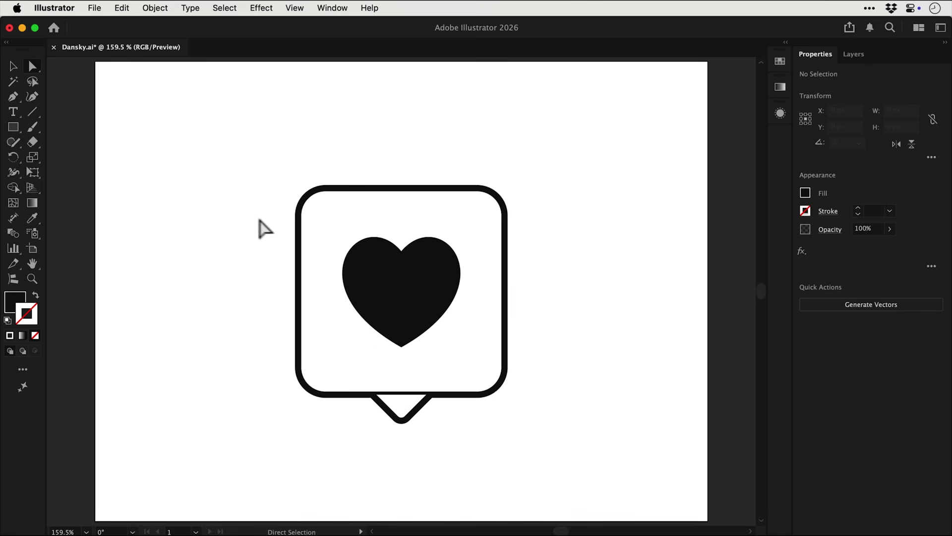
Step: Delete the invisible bounding path left around the expanded heart
left_click(342, 238)
key("Delete")
key("Delete")
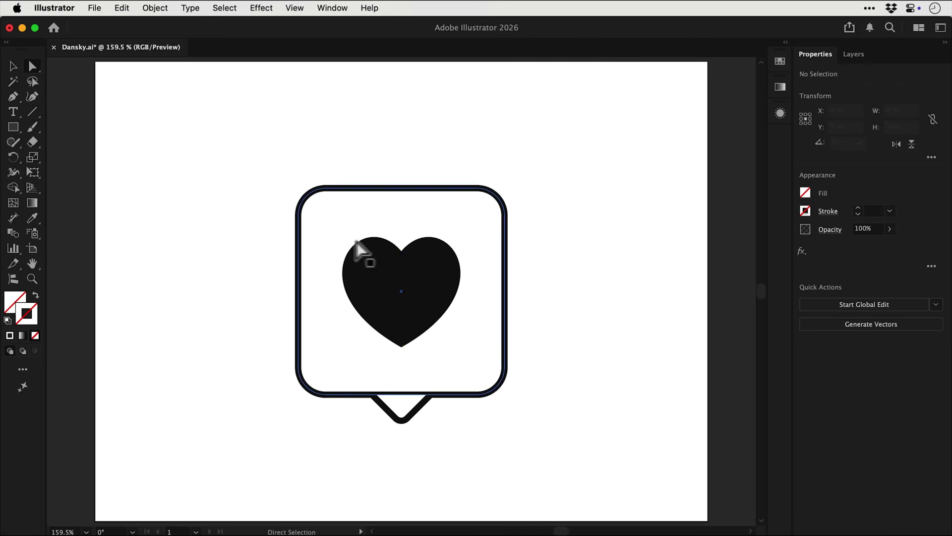
key("v")
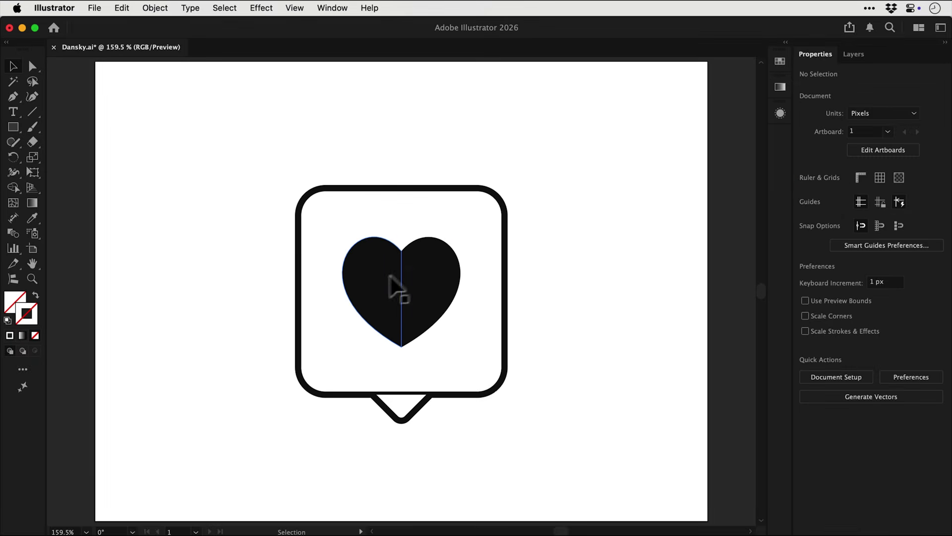
Step: Unite the two heart halves into a single path while in outline view, and return to the preview
left_click(376, 282)
key("ctrl+y")
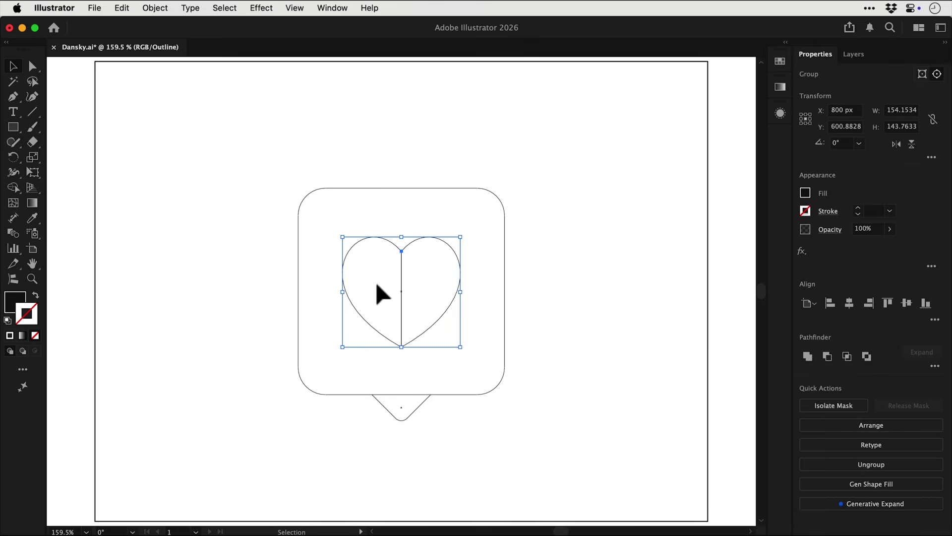
left_click(808, 356)
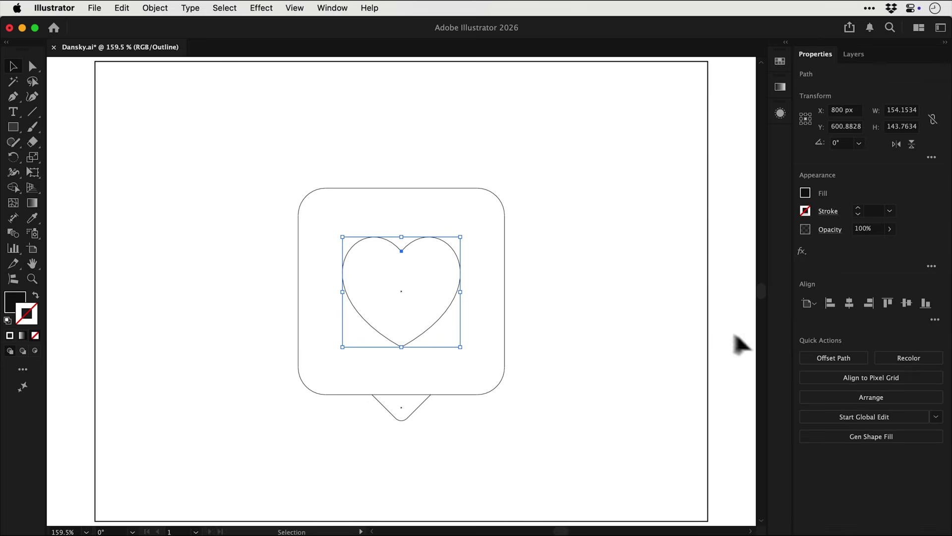
left_click(550, 271)
key("cmd+y")
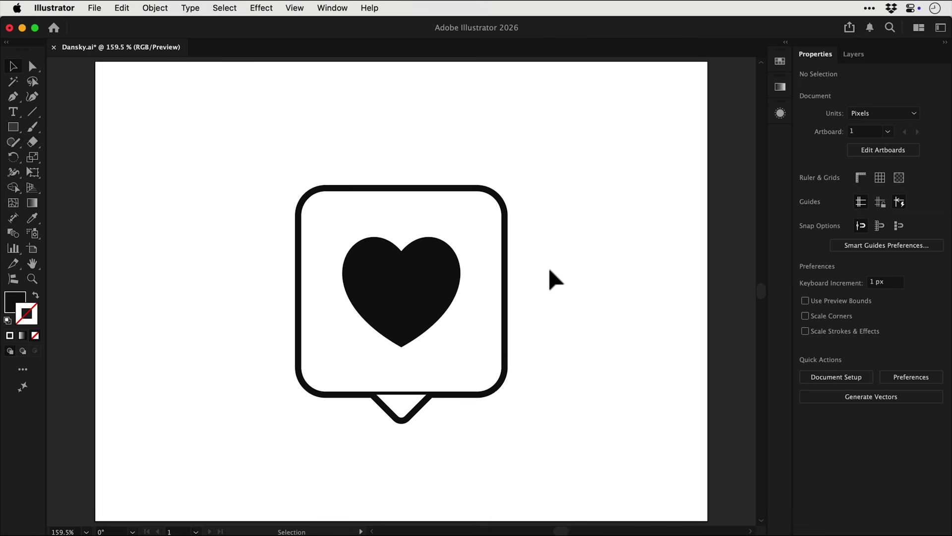
Step: Remove the fill from the rounded bubble and its bottom pointer and unite them into a single outline
mouse_move(425, 401)
left_mouse_down()
mouse_move(425, 431)
mouse_move(425, 402)
left_mouse_up()
left_click_drag(329, 422, 397, 388)
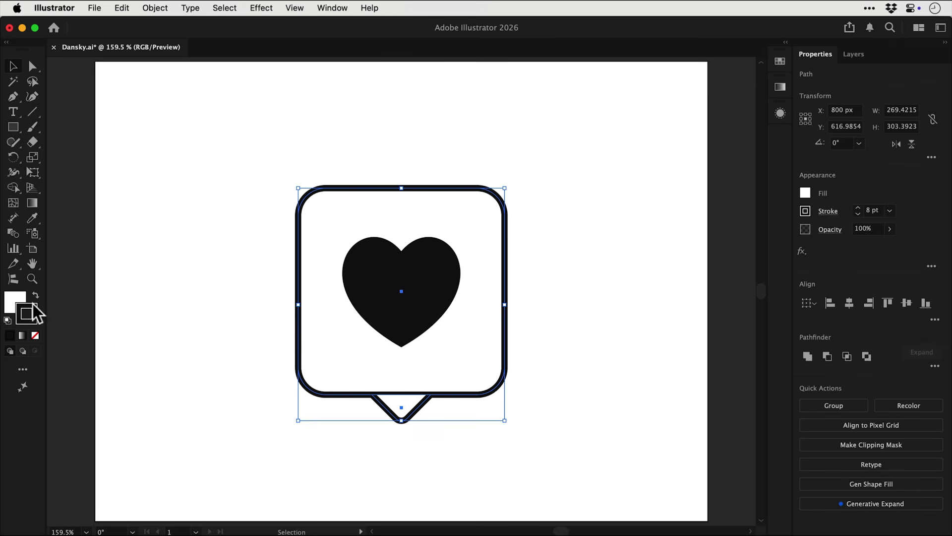
left_click(14, 299)
left_click(35, 335)
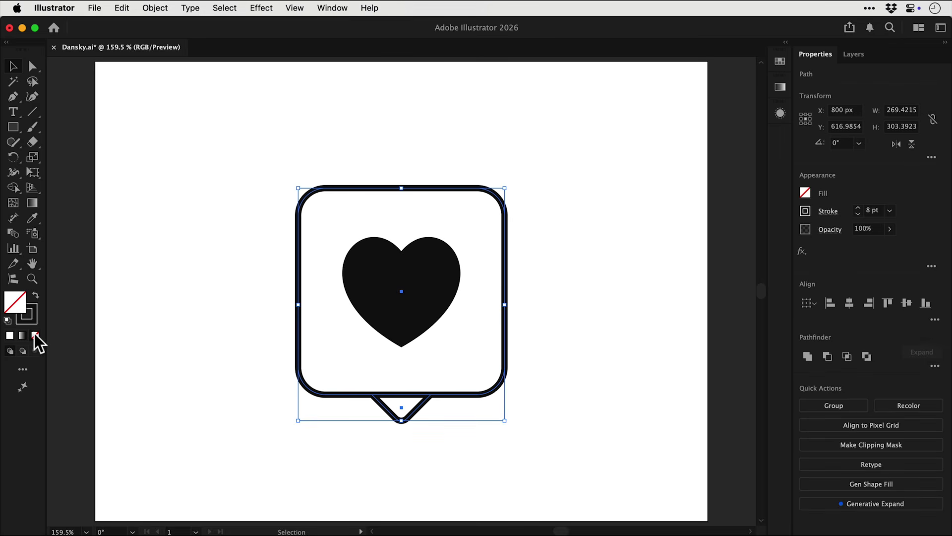
left_click(807, 356)
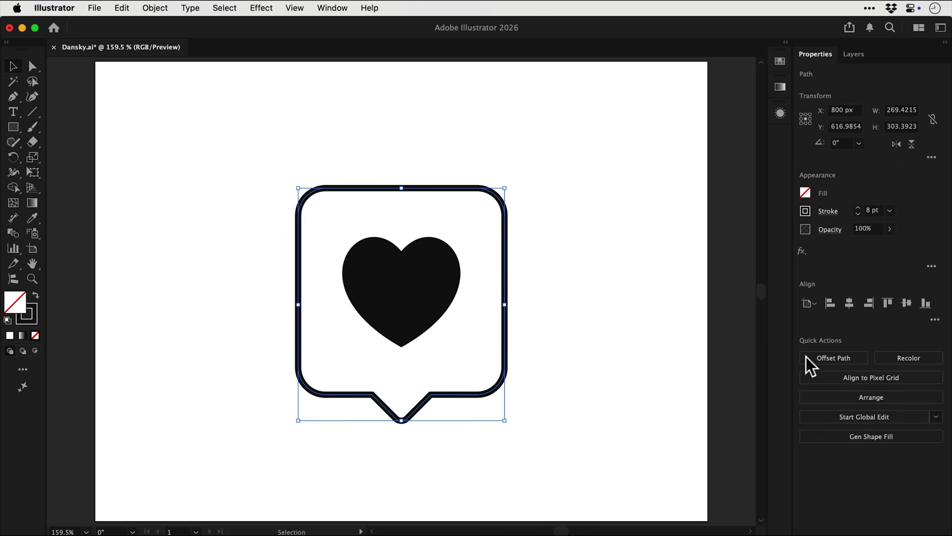
left_click(526, 303)
Step: Move the heart down 5 px inside the bubble and thicken the stroke of the bubble outline
left_click(460, 297)
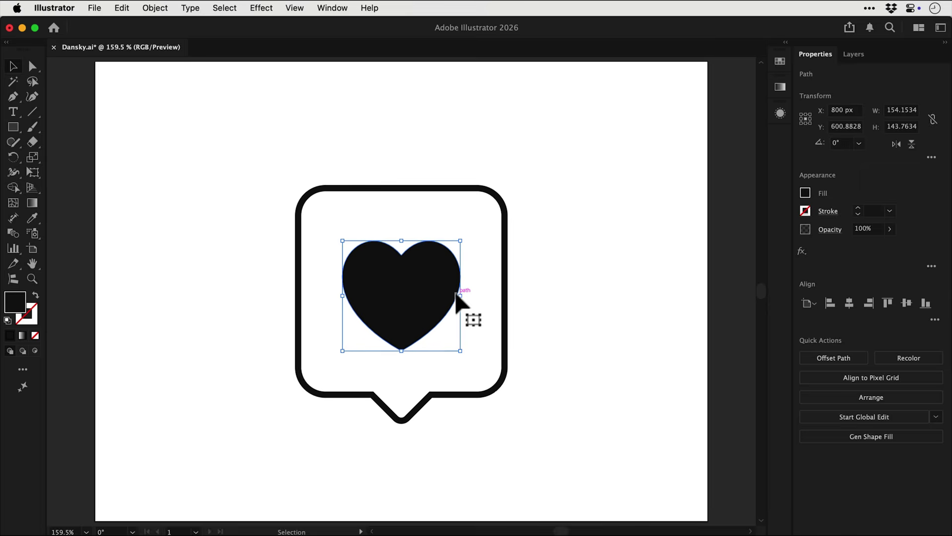
left_click(504, 287)
left_click(856, 208)
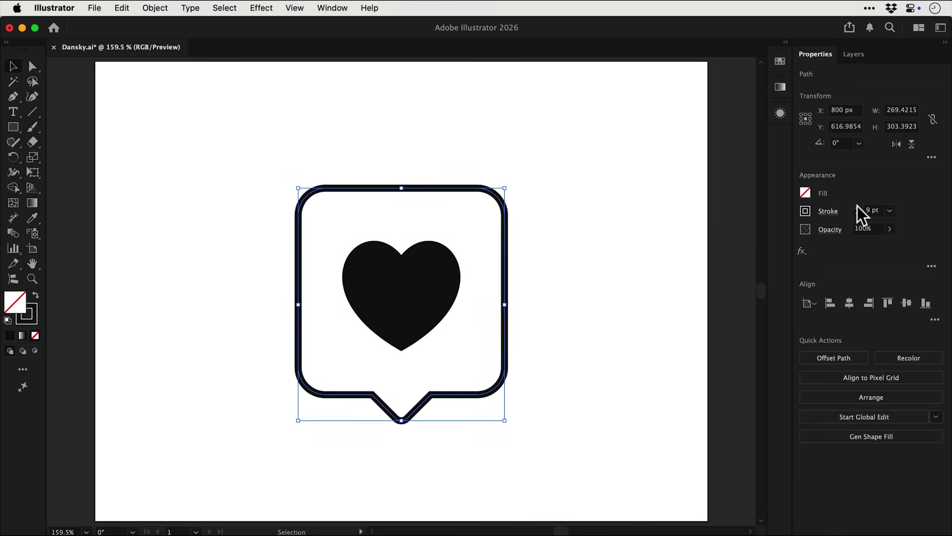
left_click(856, 208)
left_click(857, 208)
left_click(499, 300)
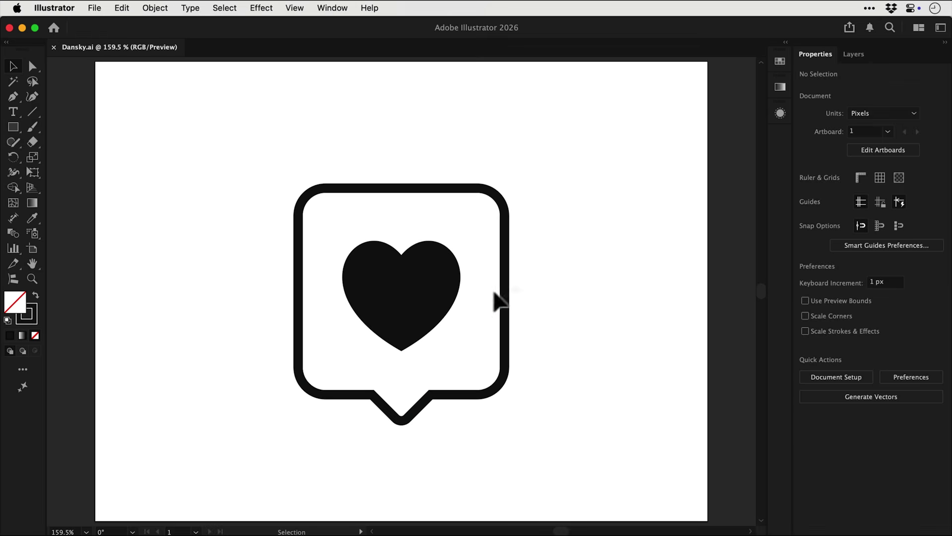
Step: Apply the bubble outline's appearance to the heart with the Eyedropper so both share the same black stroke and no fill
left_click(458, 297)
key("i")
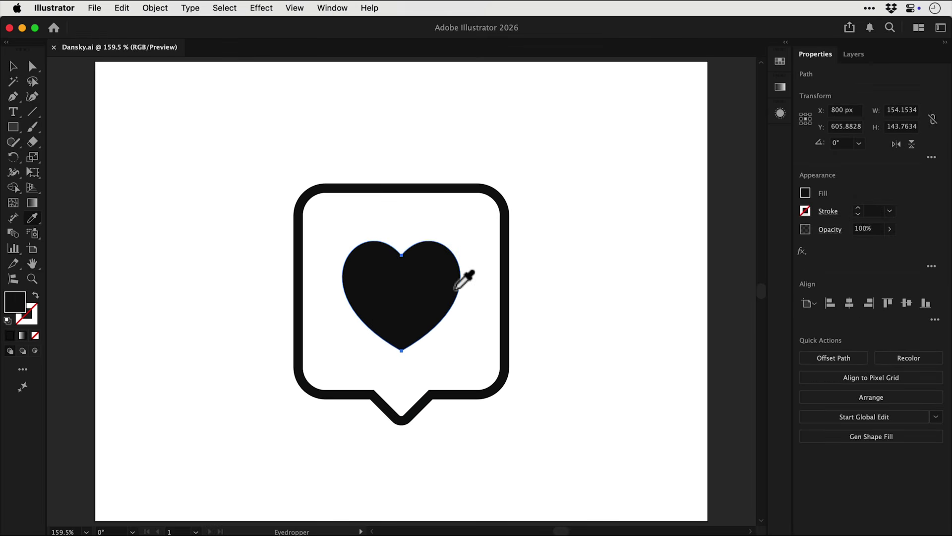
left_click(507, 268)
key("v")
left_click(602, 294)
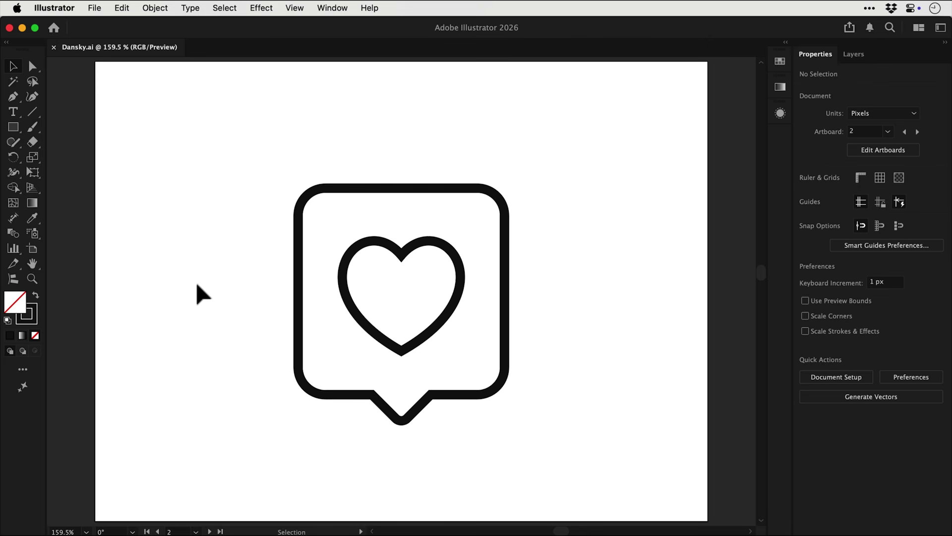
Step: Swap fill and stroke on the bubble and heart on artboard 2 so both are solid black
left_click_drag(240, 169, 415, 307)
key("shift+x")
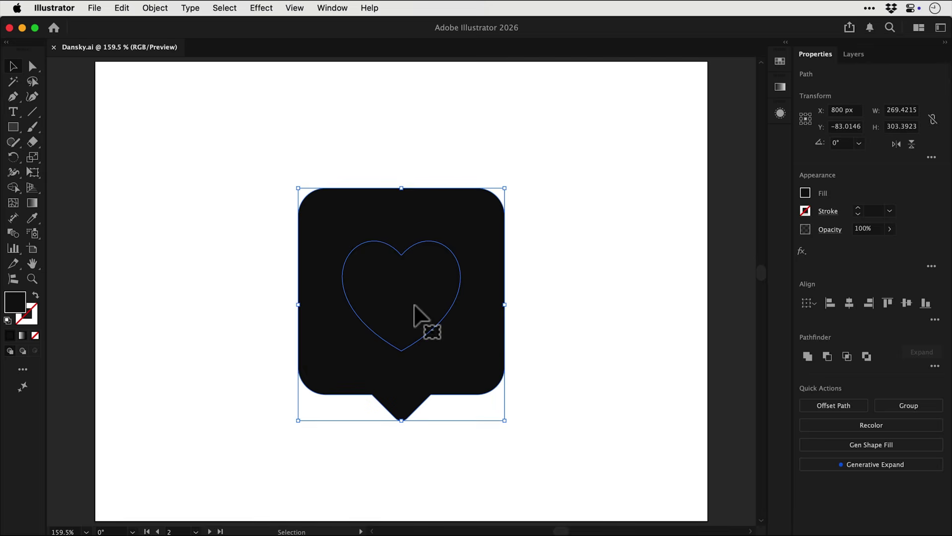
left_click(253, 267)
Step: Fill the heart on artboard 2 with white sampled from the blank artboard area
left_click(400, 304)
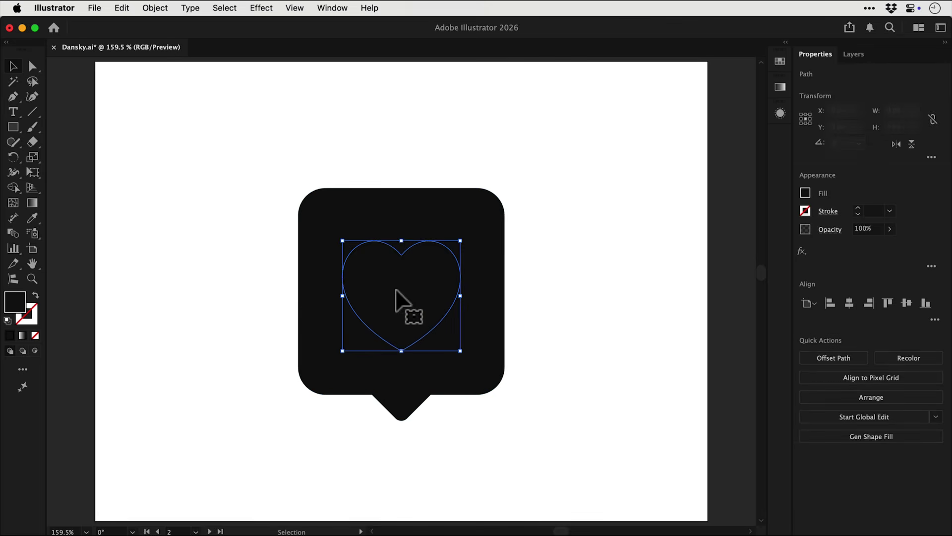
key("i")
left_click(558, 288)
key("v")
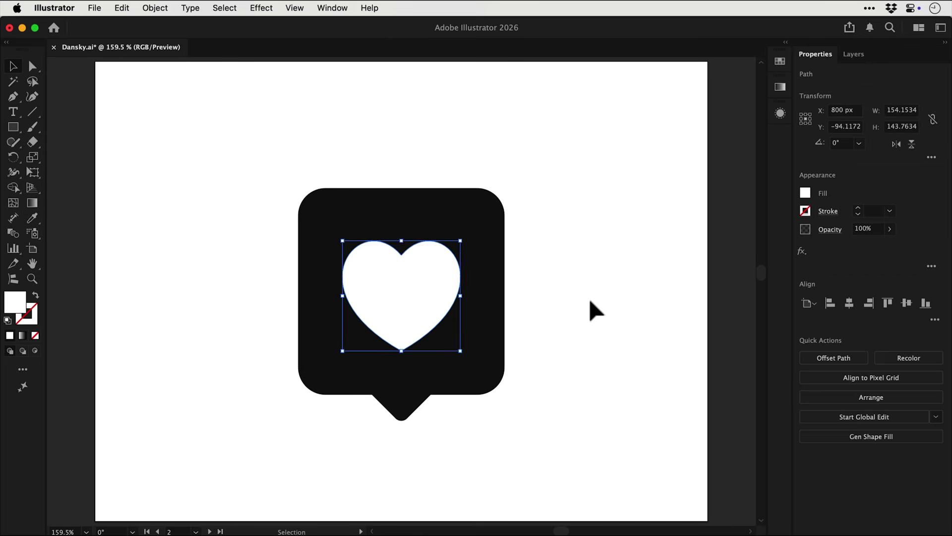
left_click(590, 309)
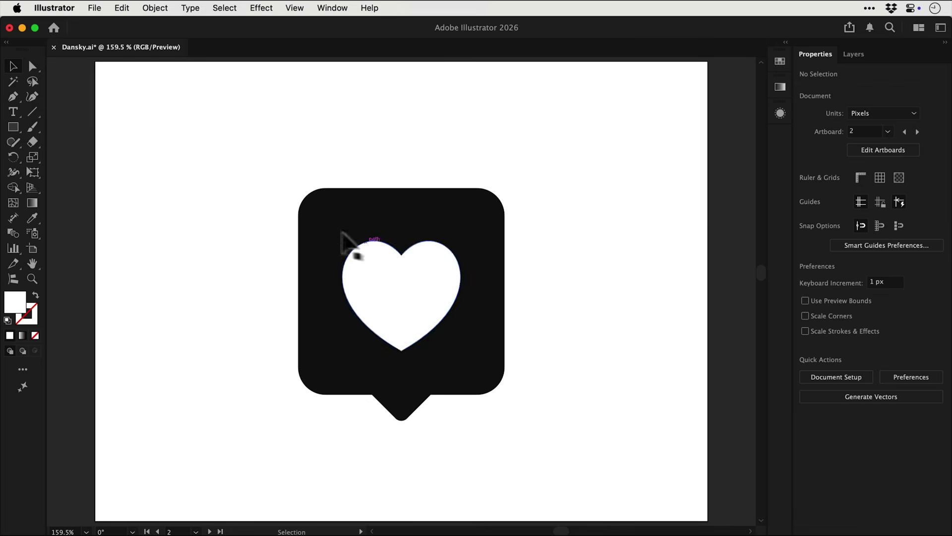
Step: Place an orange rectangle about 456 by 301 px behind the bubble and heart, centred on artboard 2
left_click(19, 127)
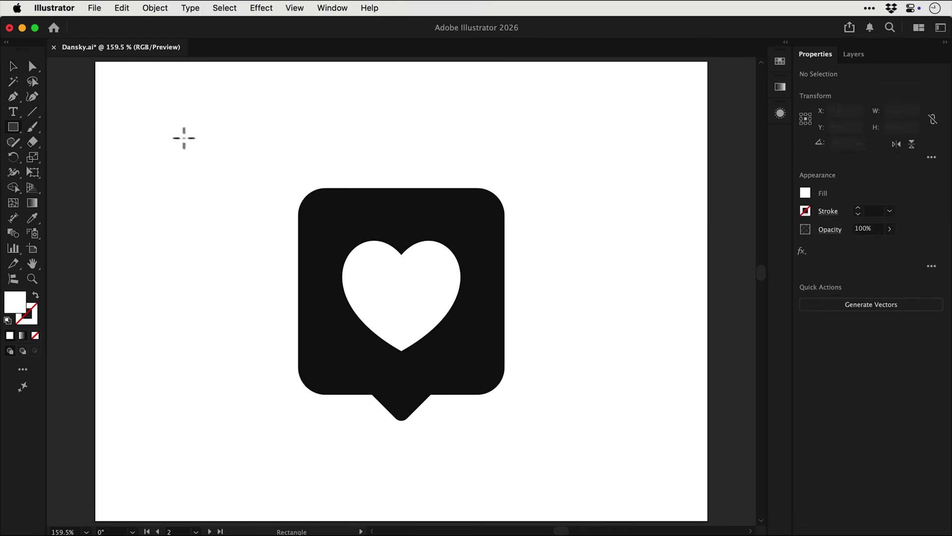
left_click_drag(187, 138, 537, 368)
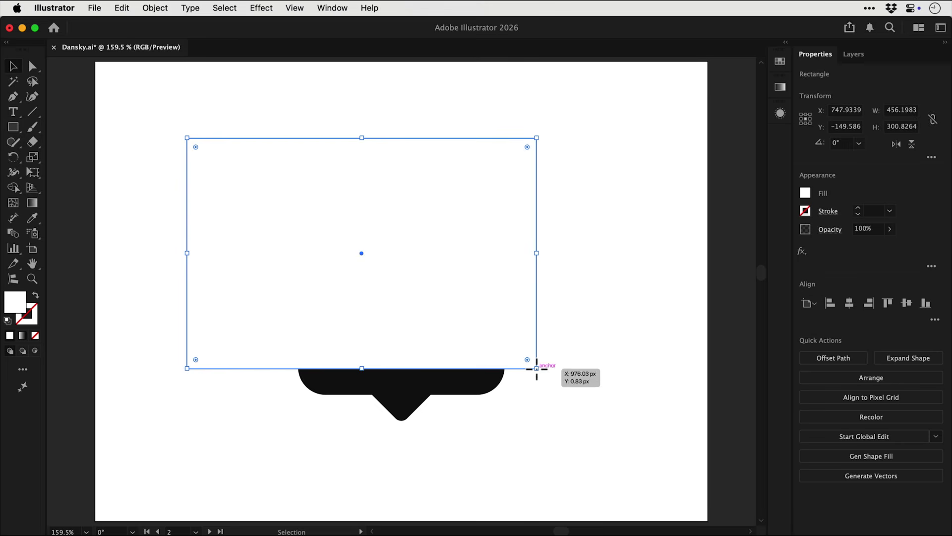
left_click(780, 61)
left_click(747, 95)
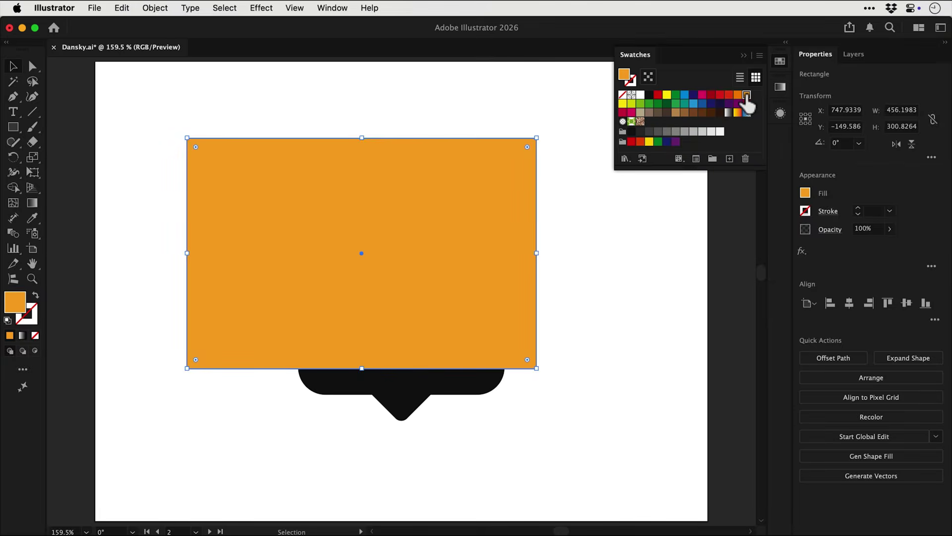
key("super+shift+bracketleft")
left_click_drag(493, 165, 532, 203)
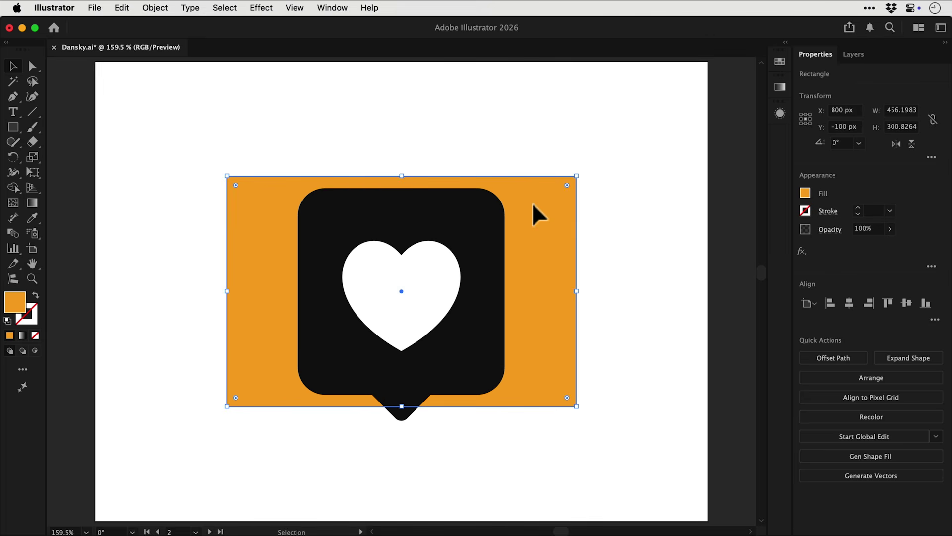
Step: Cut the heart out of the black bubble on artboard 2 with Minus Front
left_click(442, 288)
left_click(478, 270, "shift")
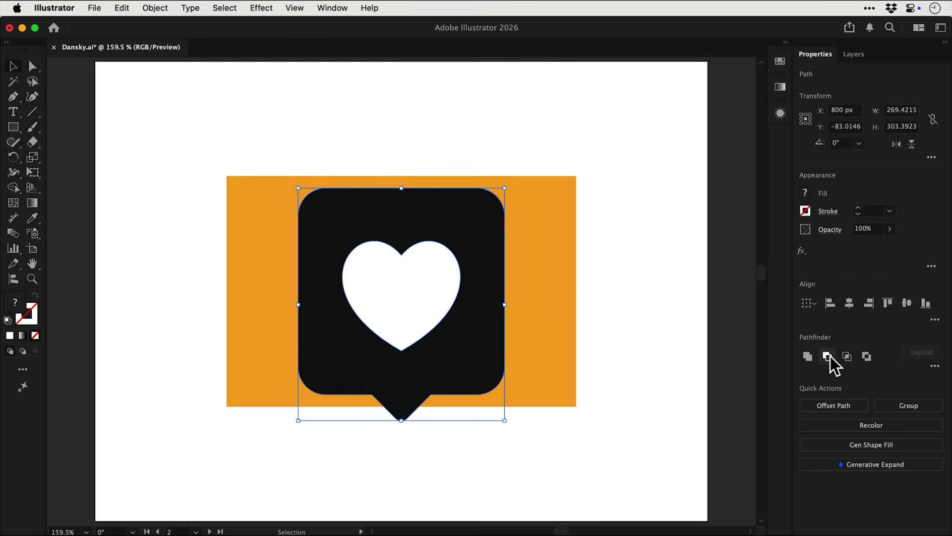
left_click(830, 357)
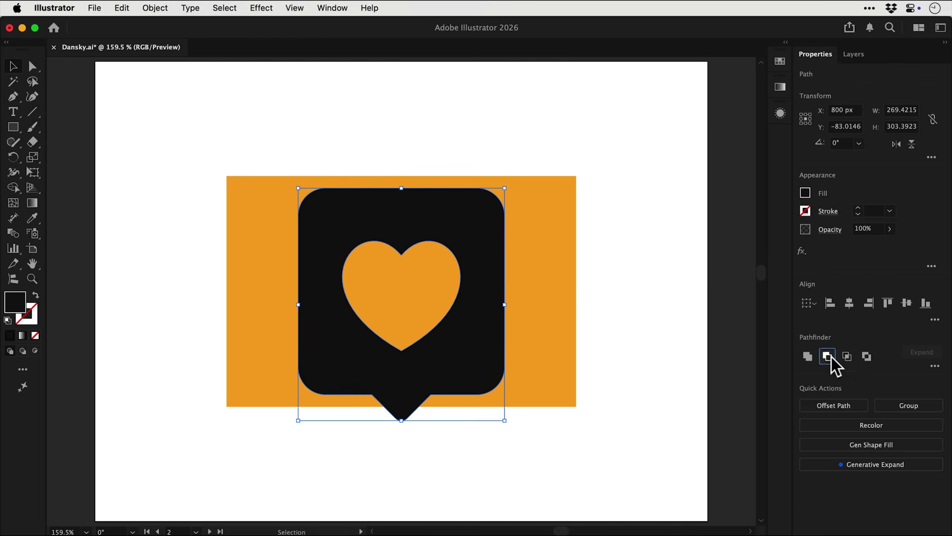
Step: Delete the orange background rectangle from artboard 2
left_click(611, 283)
left_click(574, 278)
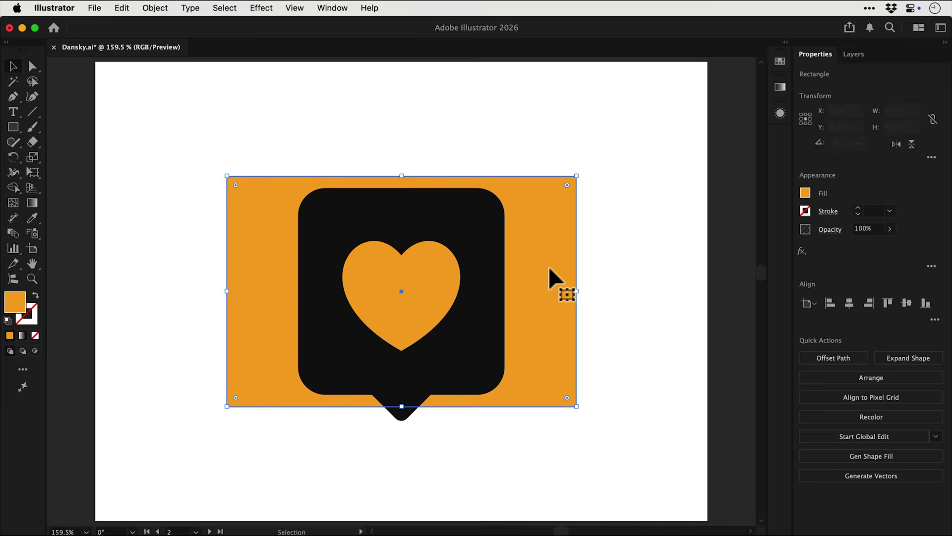
key("Delete")
Step: Recolour the compound bubble with the heart cut-out using a red swatch from the default colours
key("super+a")
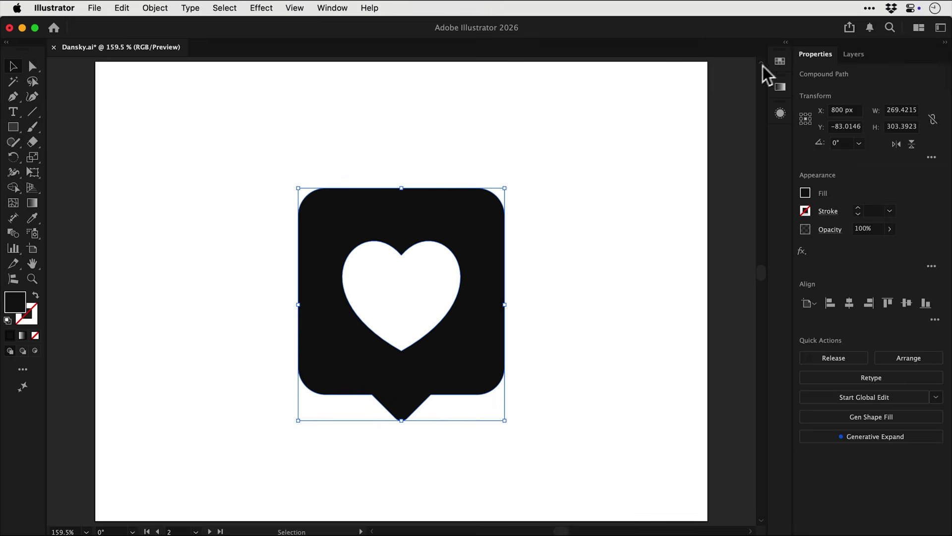
left_click(780, 62)
left_click(725, 95)
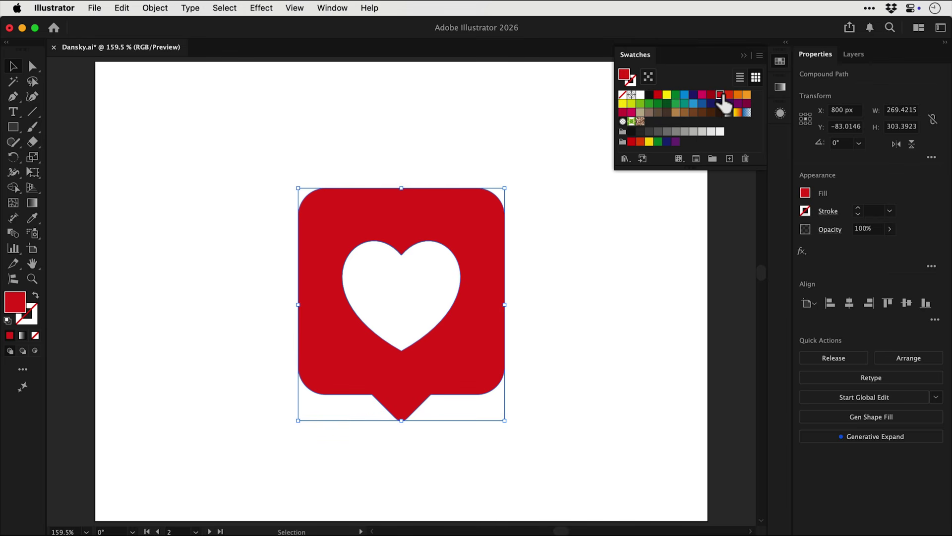
left_click(779, 62)
left_click(600, 256)
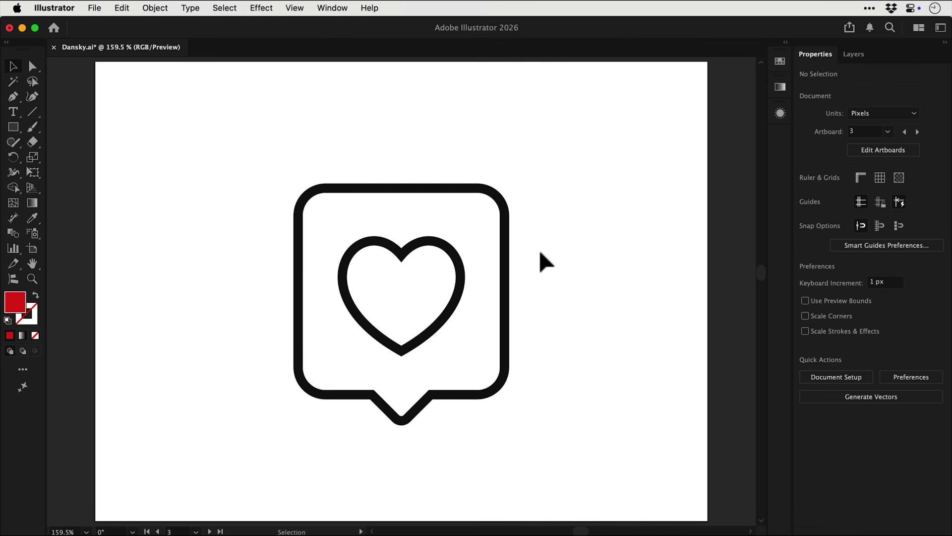
Step: Turn the outlined bubble and heart on artboard 3 into solid black shapes by swapping their fill and stroke
left_click_drag(269, 164, 406, 282)
key("shift+x")
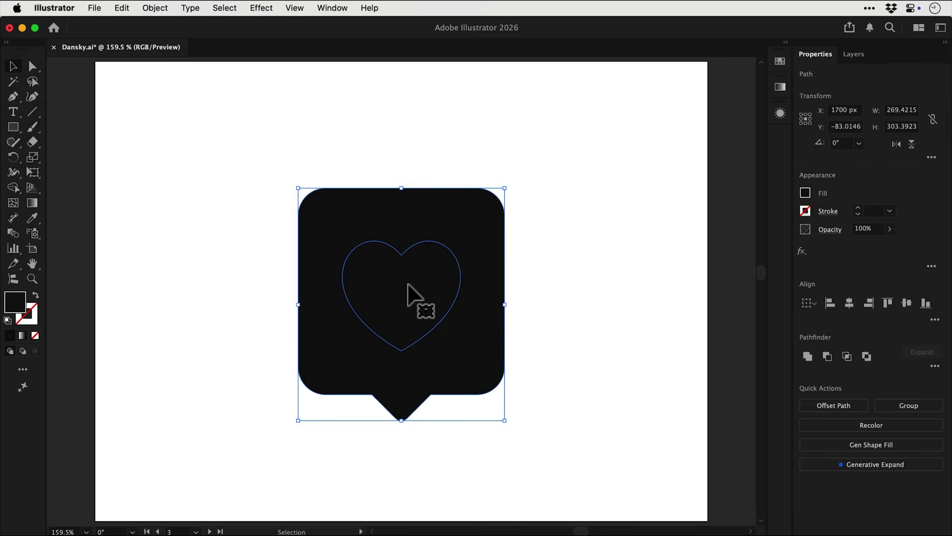
key("super+shift+a")
Step: Set the fill of the bubble on artboard 3 to bright red #ff153c
left_click(321, 222)
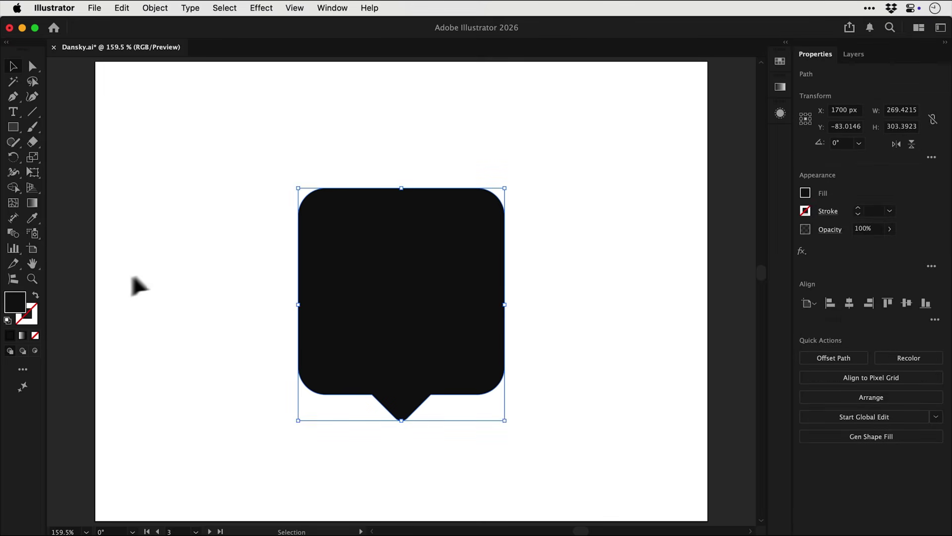
double_click(20, 311)
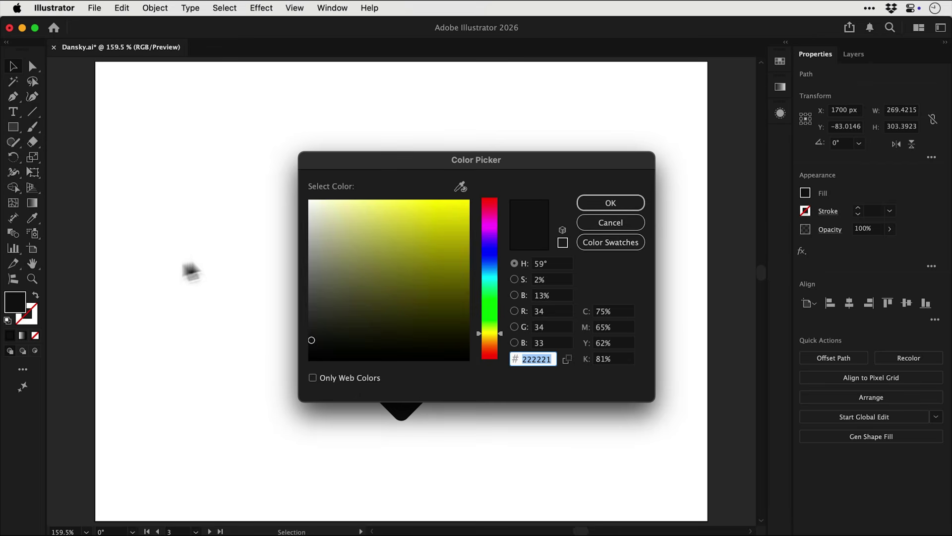
left_click(491, 212)
left_click_drag(491, 210, 450, 204)
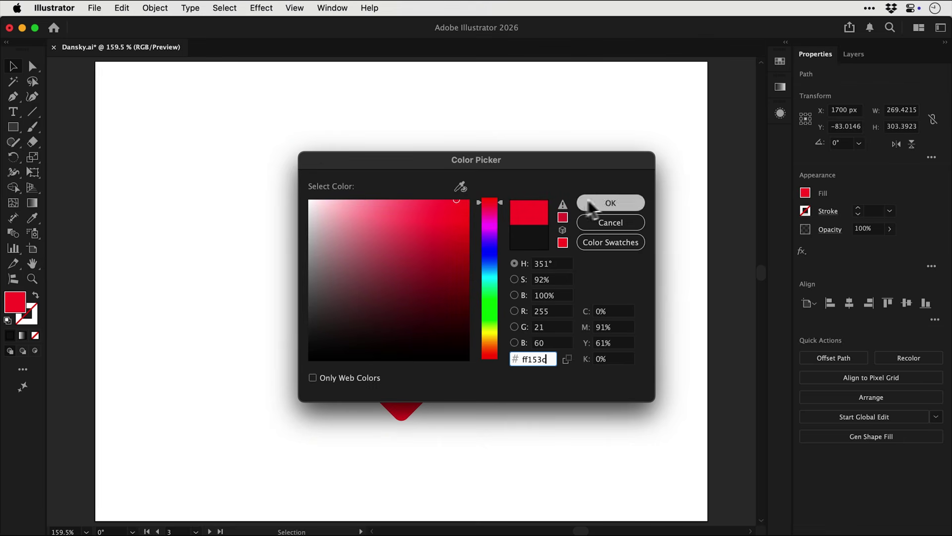
left_click(598, 202)
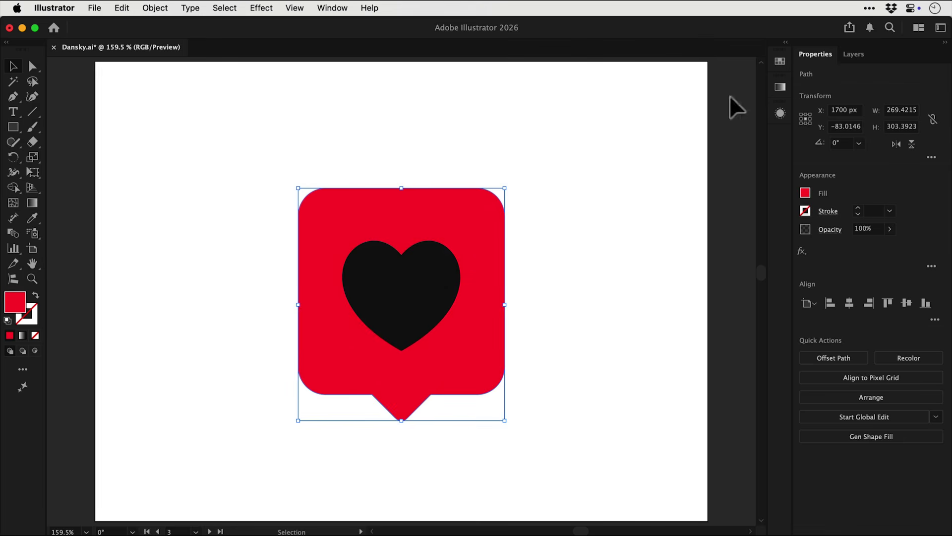
Step: Save the bubble's red as a new global process swatch in CMYK mode, with the magenta and yellow amounts raised
left_click(780, 61)
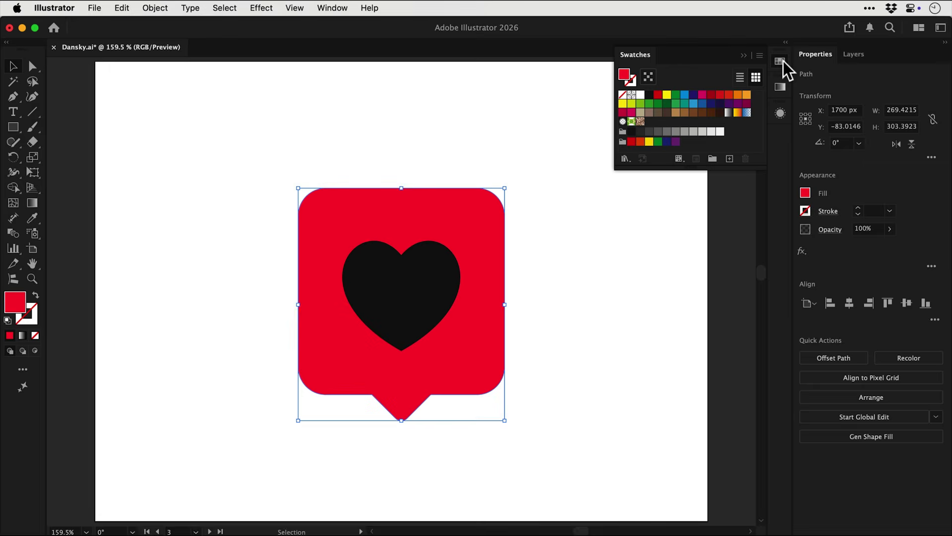
left_click(731, 159)
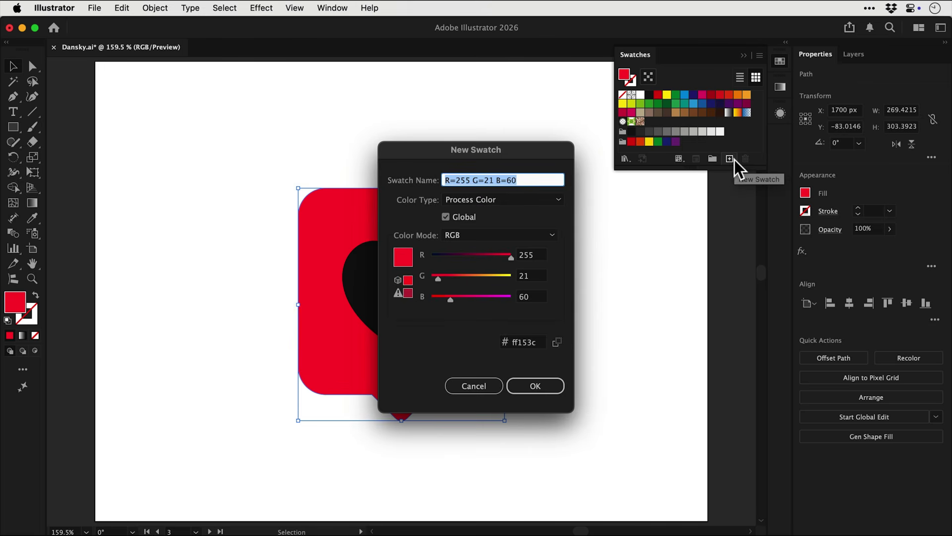
left_click(490, 233)
left_click(466, 290)
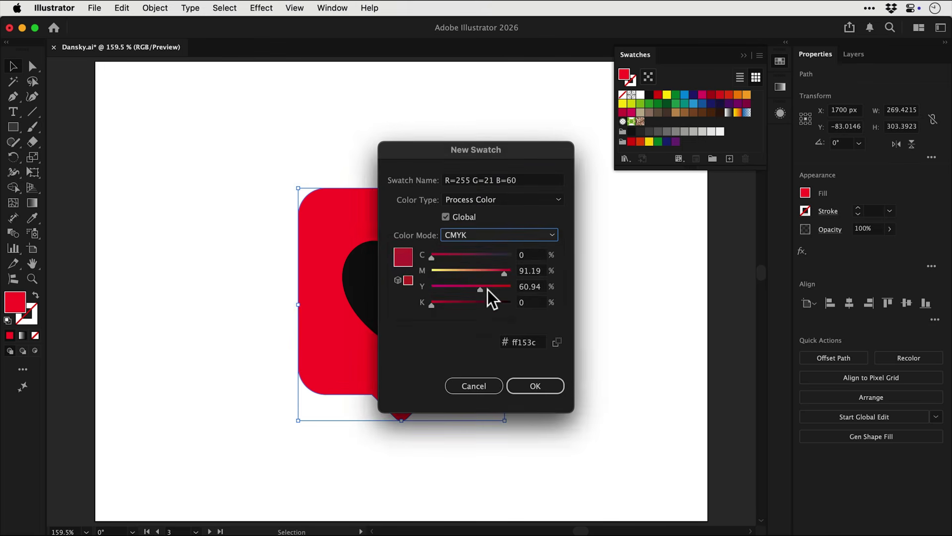
left_click(509, 272)
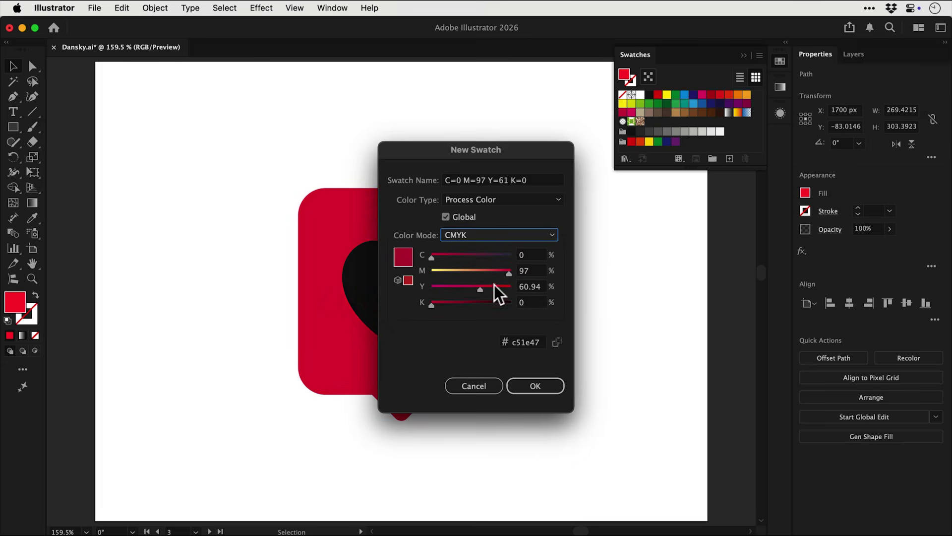
left_click(508, 287)
left_click_drag(508, 287, 512, 270)
left_click(528, 381)
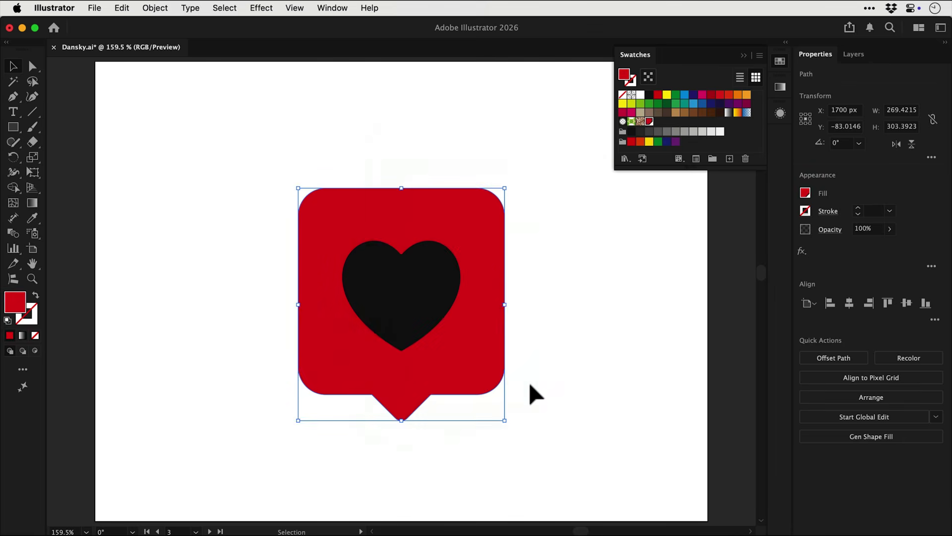
Step: Try a few default swatches on the black heart on artboard 3, and fill it with the custom global red swatch
left_click(415, 290)
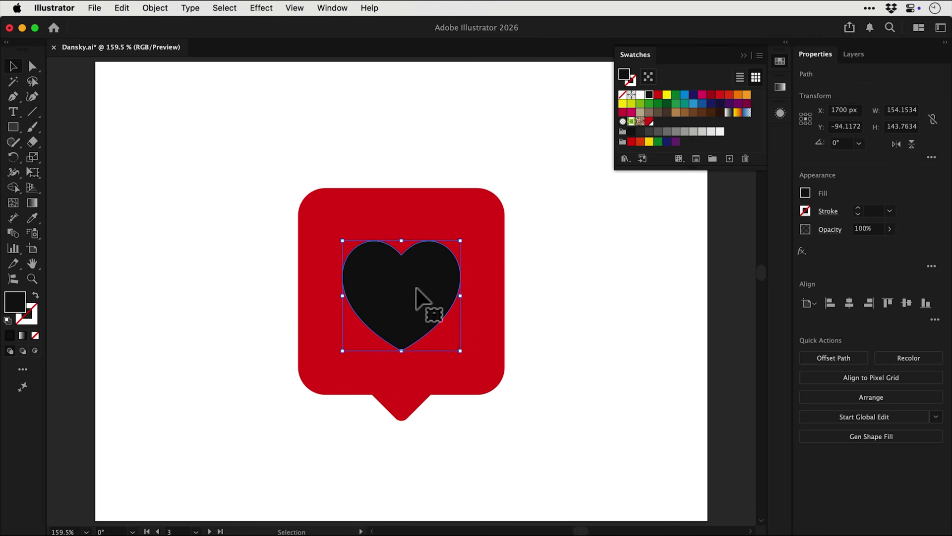
left_click(746, 95)
left_click(676, 96)
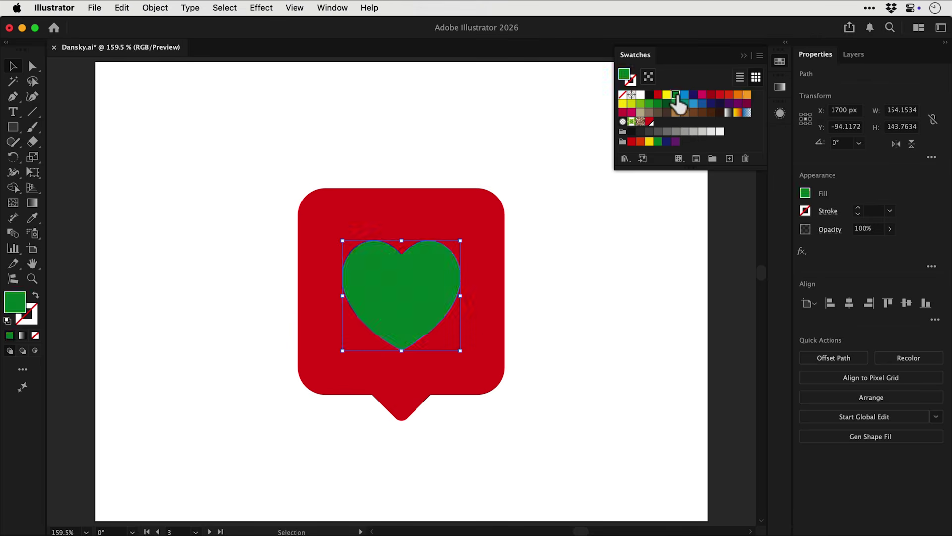
left_click(676, 113)
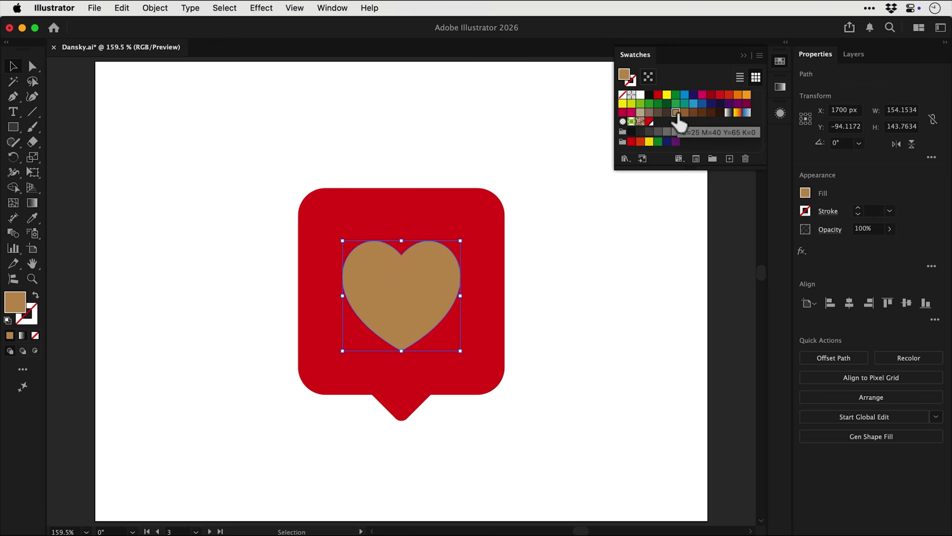
left_click(650, 121)
Step: Show the Color controls and lower the tint of the heart's global red to a pale pink
left_click(333, 8)
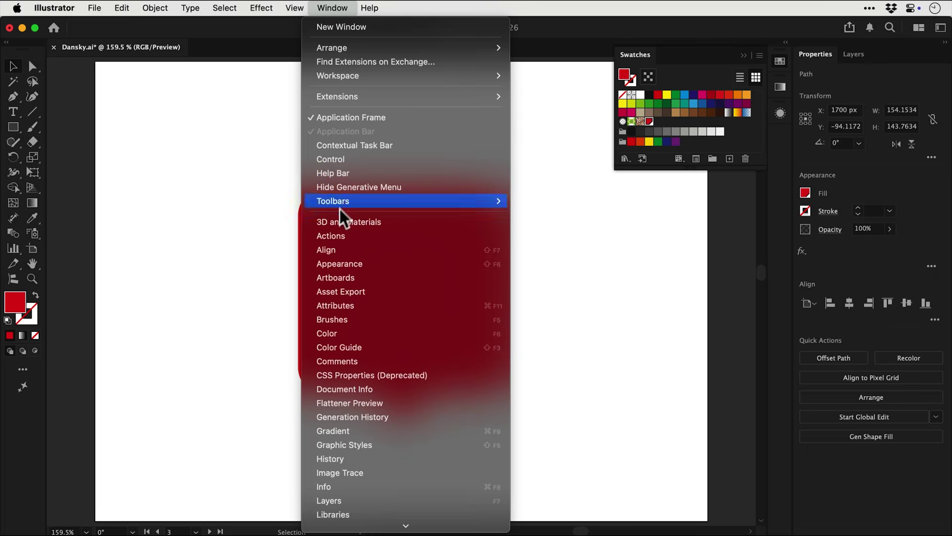
left_click(341, 333)
left_click_drag(620, 101, 615, 371)
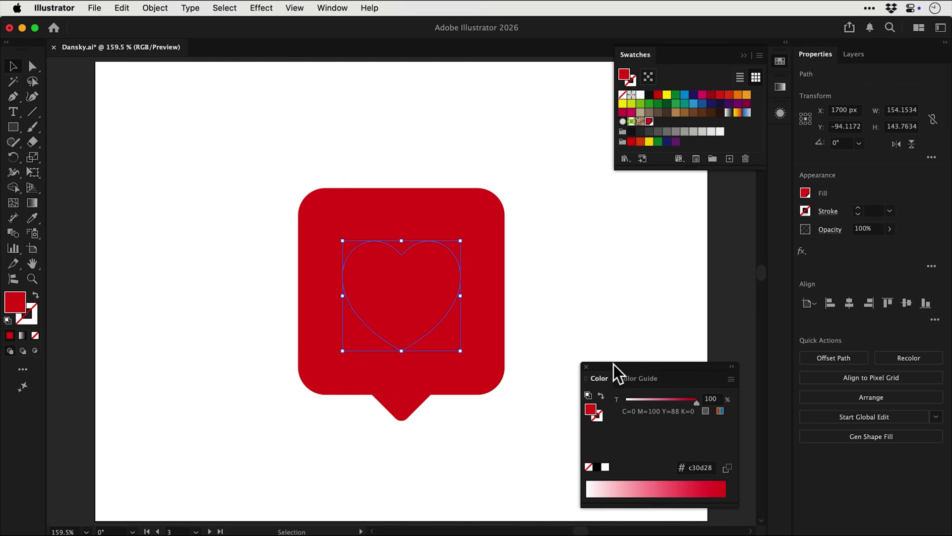
left_click_drag(692, 397, 648, 402)
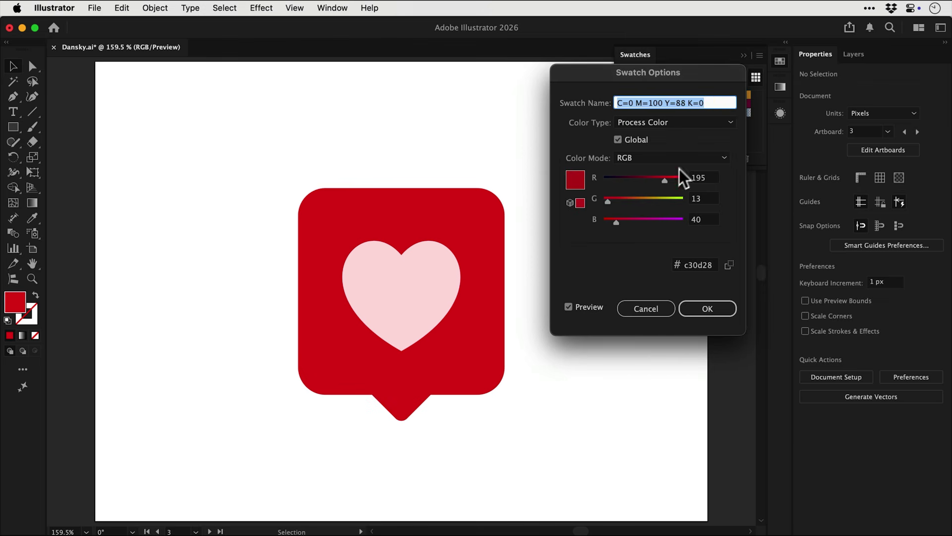
Step: Change the global red swatch to teal #3ca9b4 (R 60, G 169, B 180), and put the swatches away
left_click_drag(680, 180, 631, 200)
mouse_move(631, 200)
left_mouse_down()
mouse_move(656, 200)
mouse_move(627, 188)
left_mouse_up()
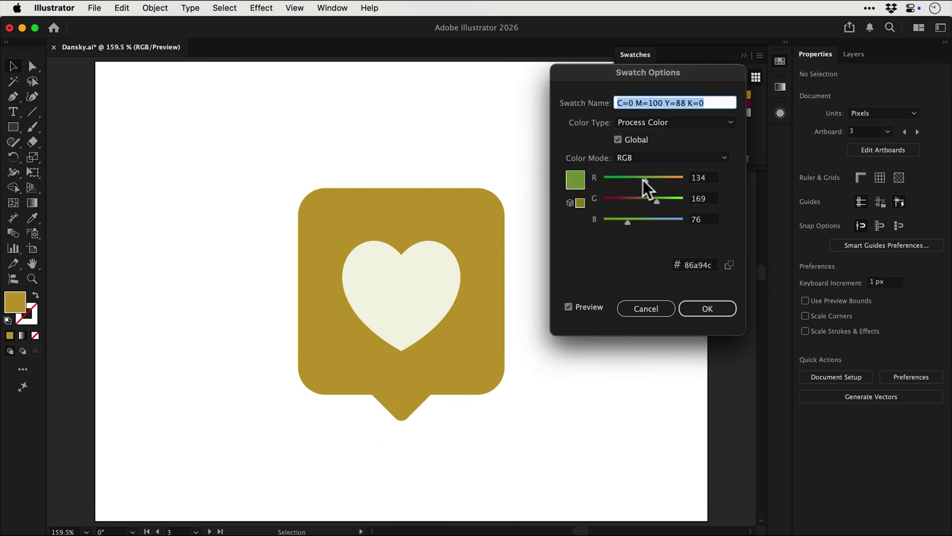
left_click_drag(640, 229, 664, 229)
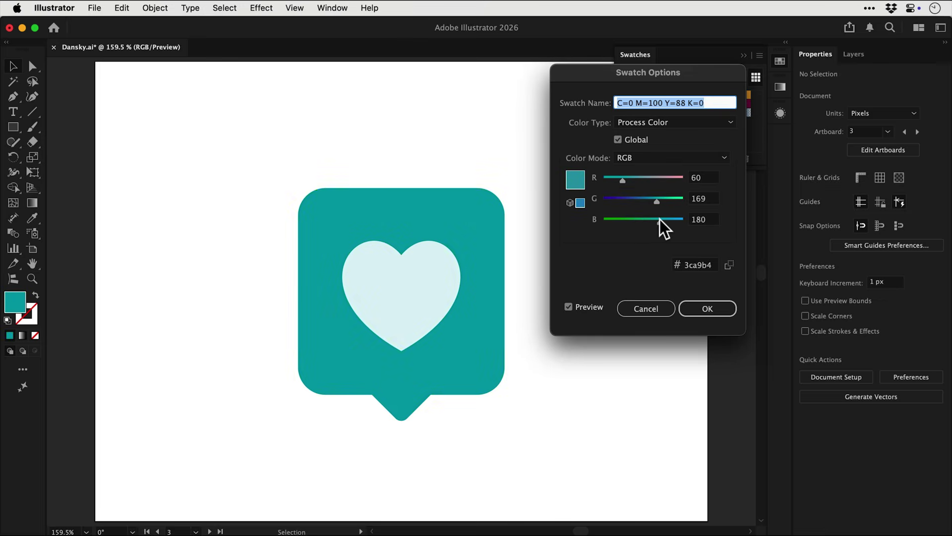
key("Return")
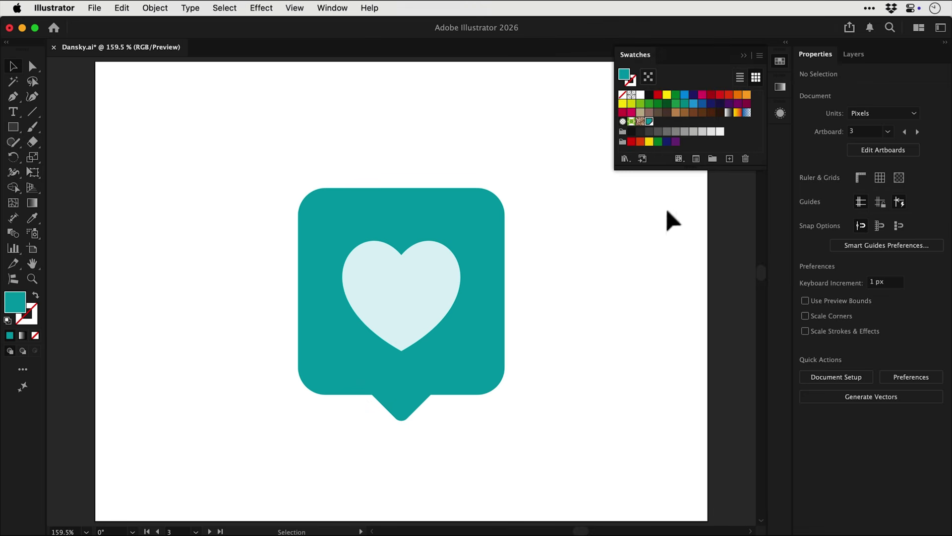
left_click(775, 63)
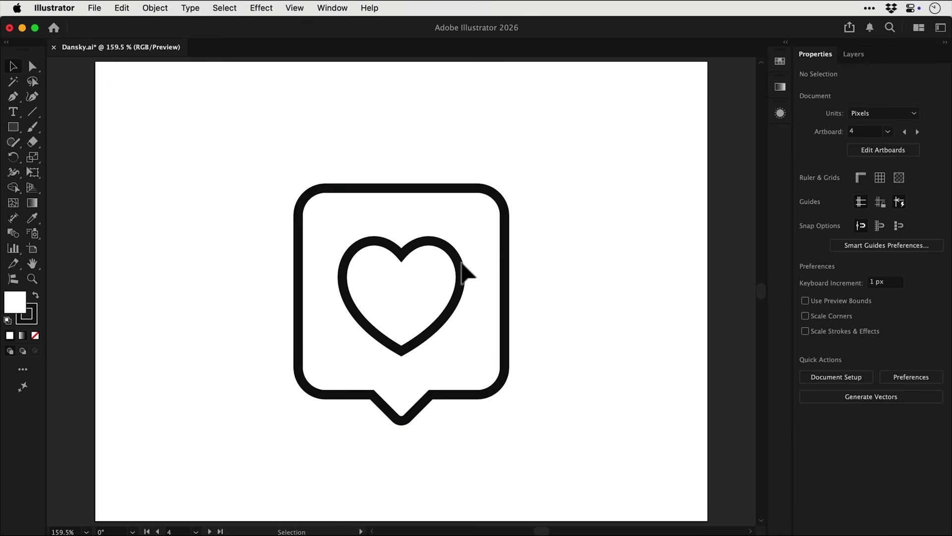
Step: Reduce the heart outline's stroke weight to 6 pt on artboard 4
left_click(466, 274)
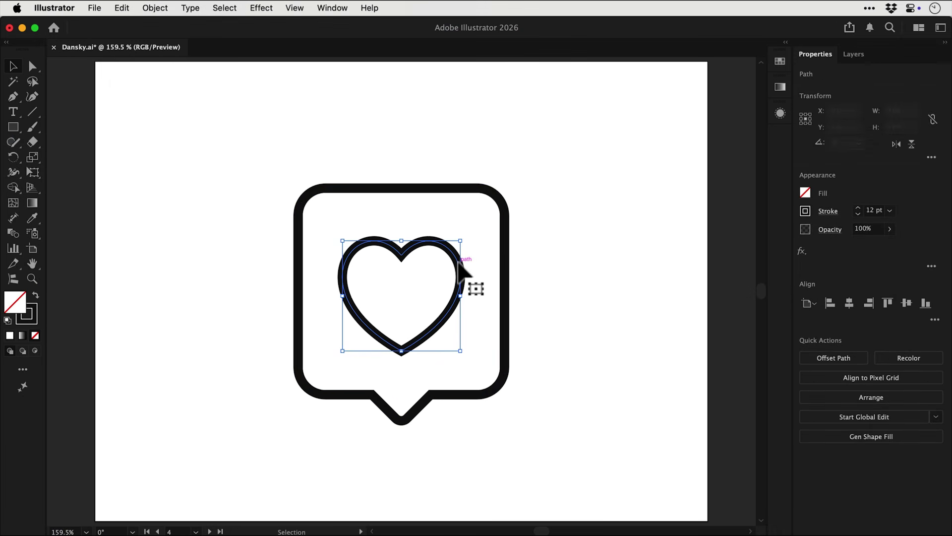
left_click(857, 214)
left_click(857, 214)
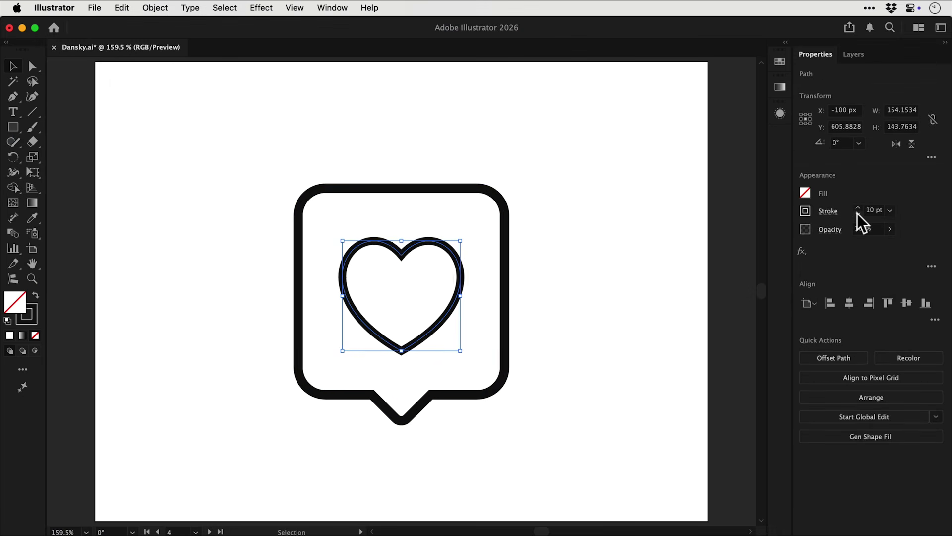
left_click(857, 214)
left_click(857, 214)
left_click(857, 215)
left_click(857, 214)
left_click(587, 298)
Step: Offset the speech bubble path on artboard 4 by 24 px with miter joins to create a larger outer outline
left_click(507, 275)
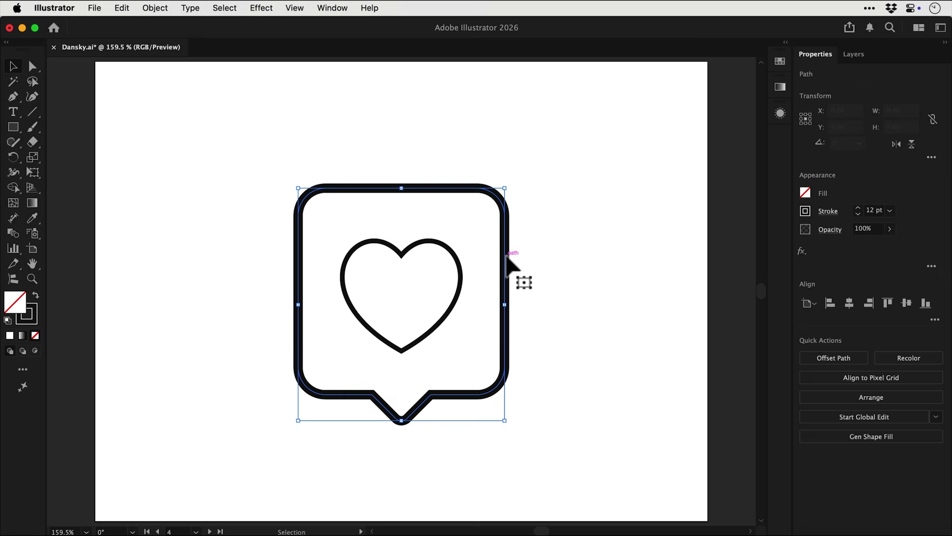
left_click(155, 8)
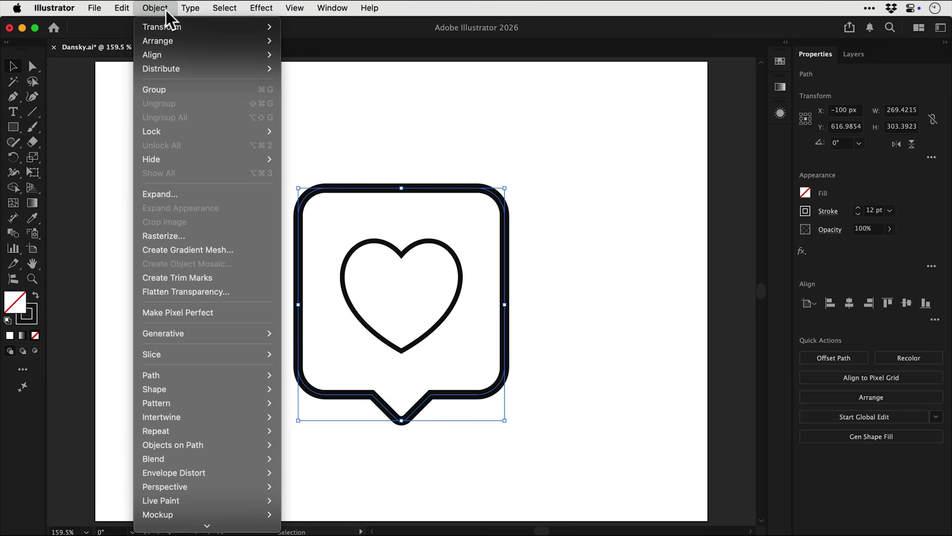
mouse_move(166, 380)
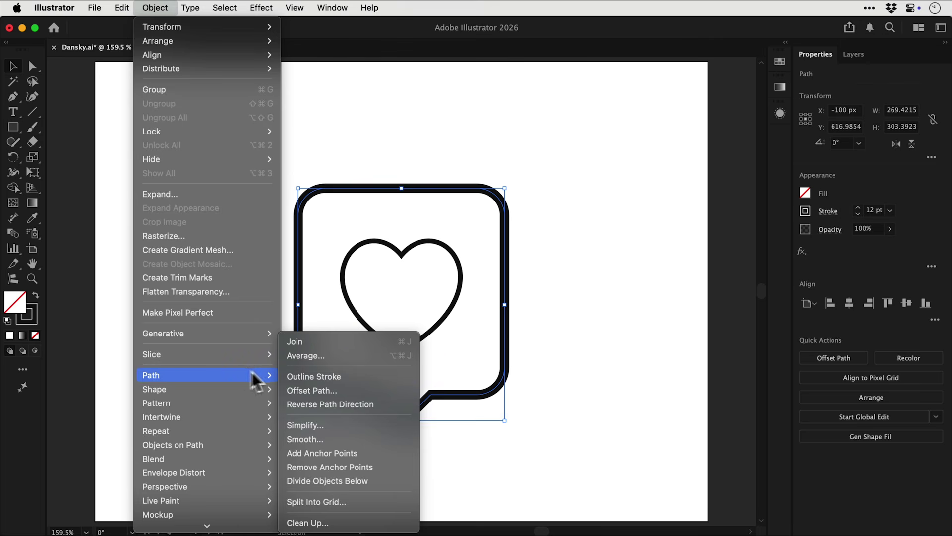
left_click(304, 389)
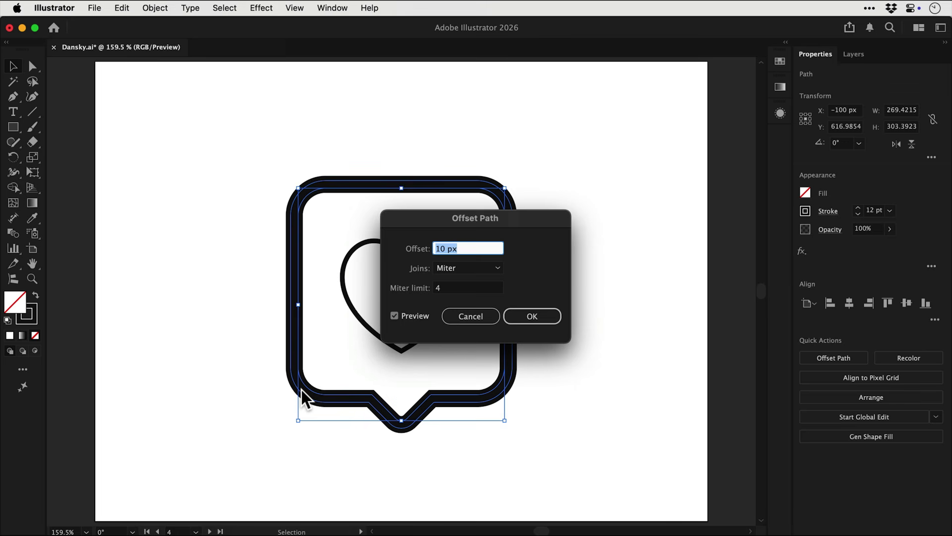
left_click_drag(463, 224, 628, 92)
key("Tab")
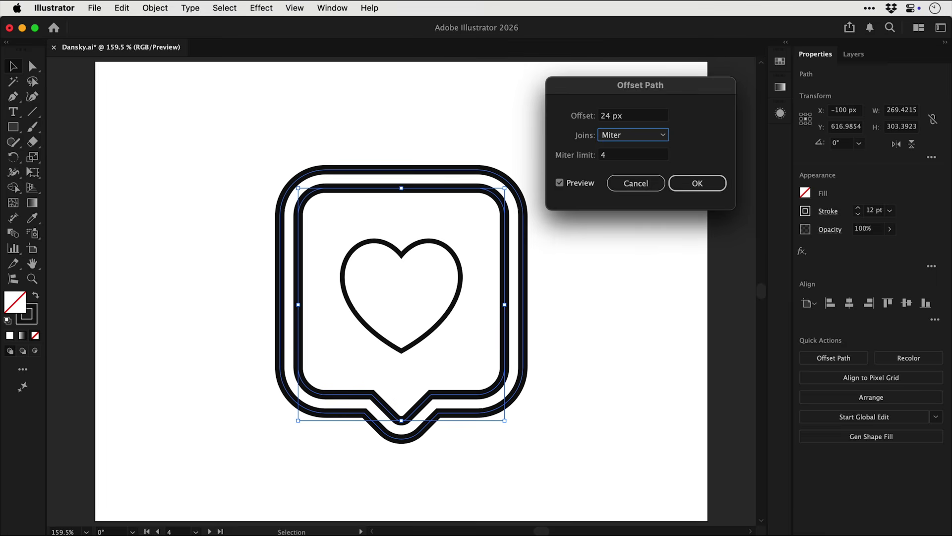
key("Return")
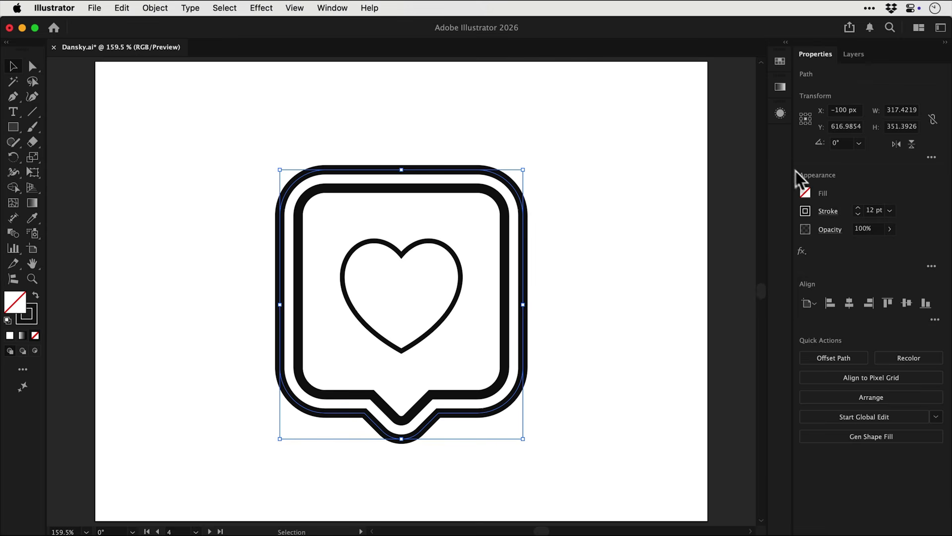
Step: Reduce the outer bubble outline's stroke weight to 6 pt
left_click(858, 213)
left_click(858, 214)
left_click(857, 213)
left_click(857, 213)
left_click(857, 214)
left_click(857, 213)
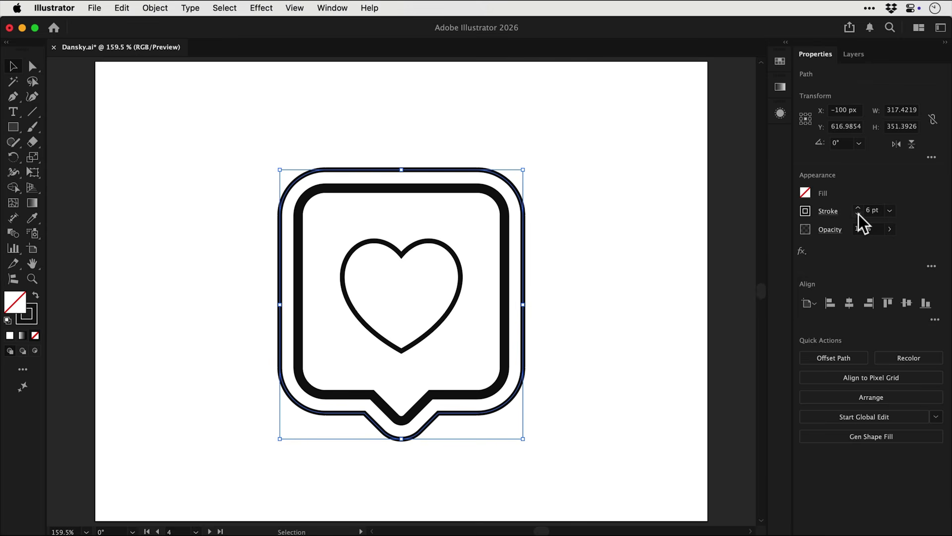
left_click(609, 294)
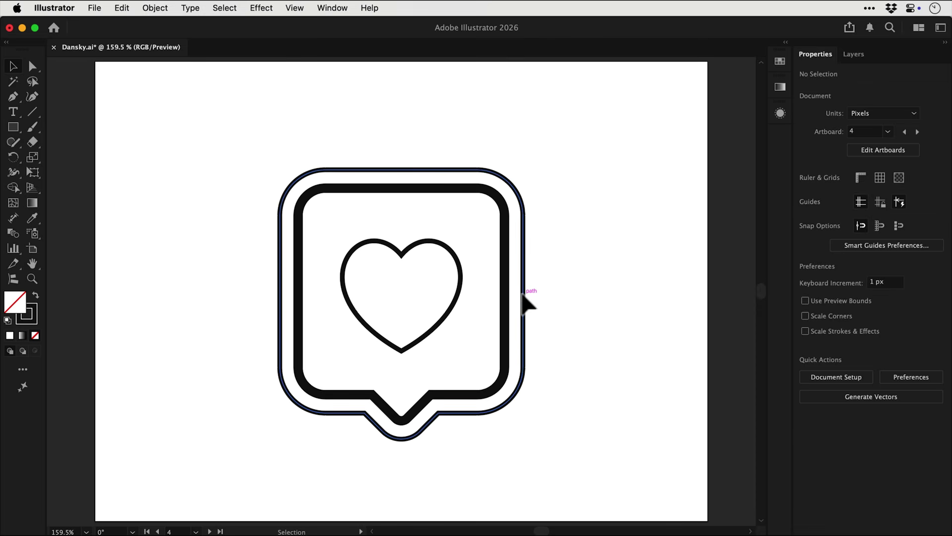
Step: Copy the inner bubble's thick stroke onto the outer bubble outline with the Eyedropper, and deselect it
left_click(522, 294)
key("i")
left_click(502, 292)
key("v")
key("super+shift+a")
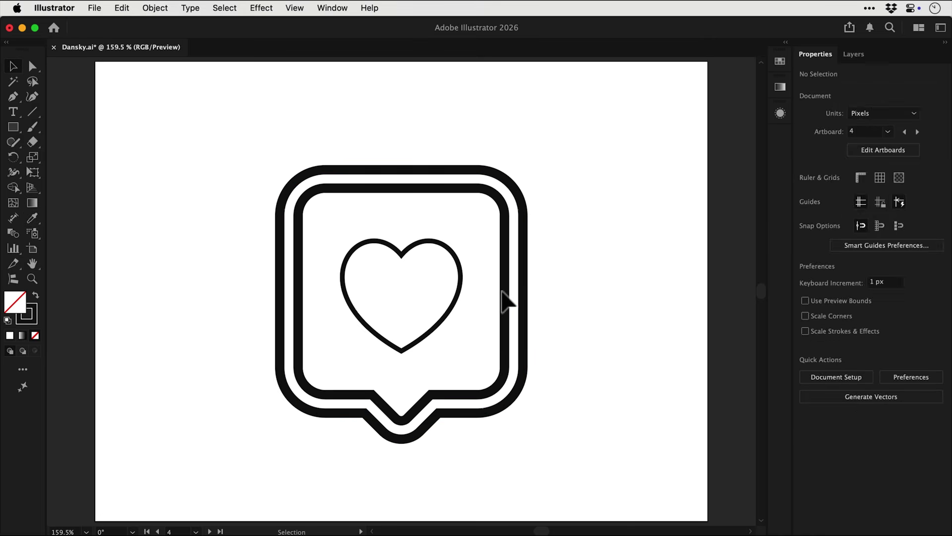
Step: Copy the heart's 6 pt stroke onto the inner bubble outline with the Eyedropper, and deselect it
left_click(505, 290)
key("i")
left_click(462, 285)
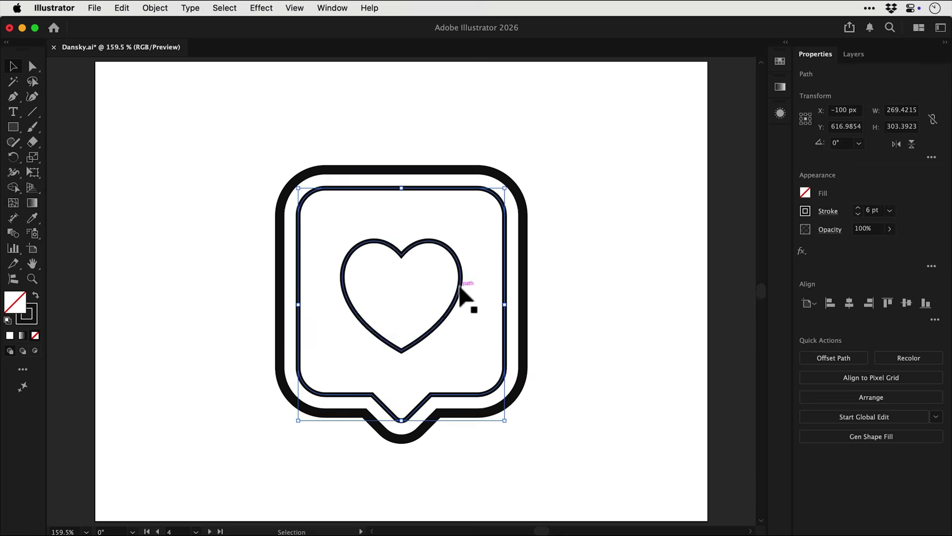
key("v")
key("super+shift+a")
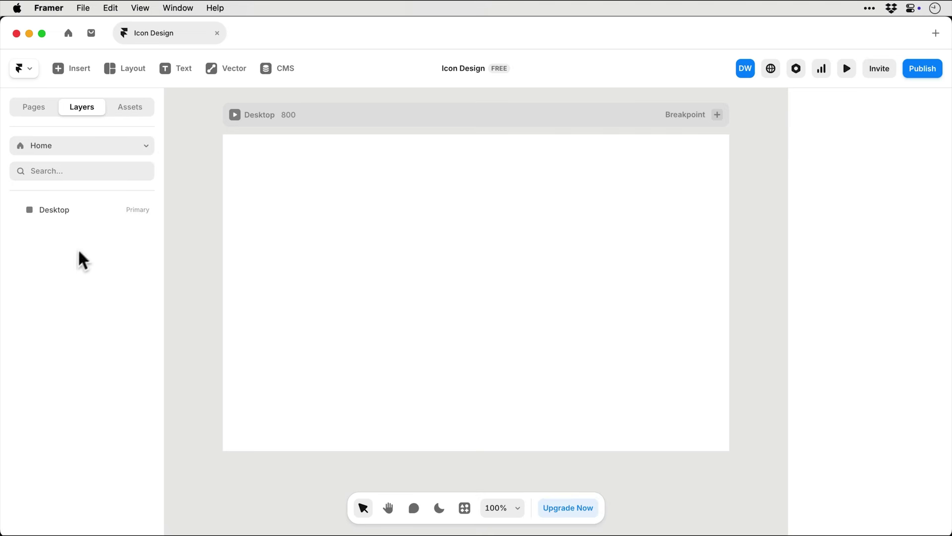
Step: In Framer's Icon Design project, draw a vector square of about 277 × 277 in the middle of the Desktop frame
left_click(228, 68)
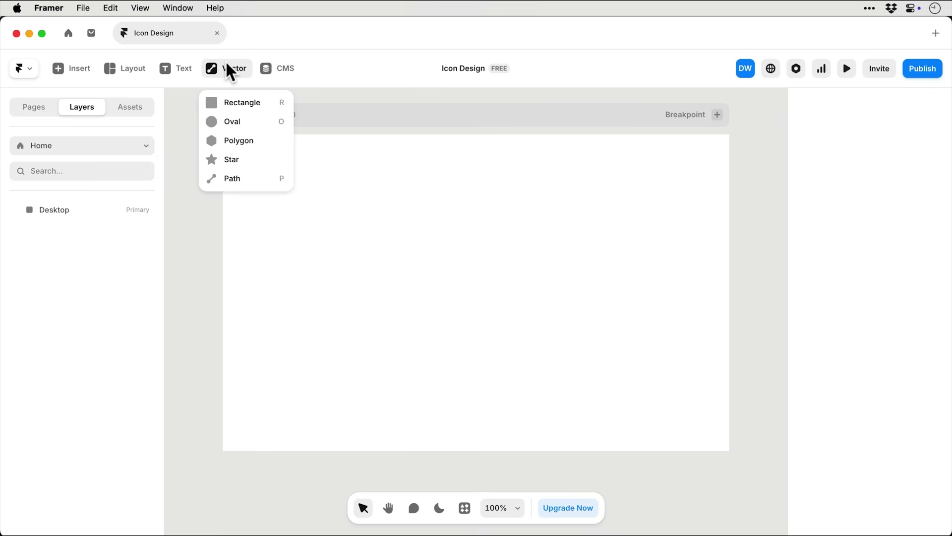
left_click(243, 102)
left_click_drag(384, 207, 564, 380)
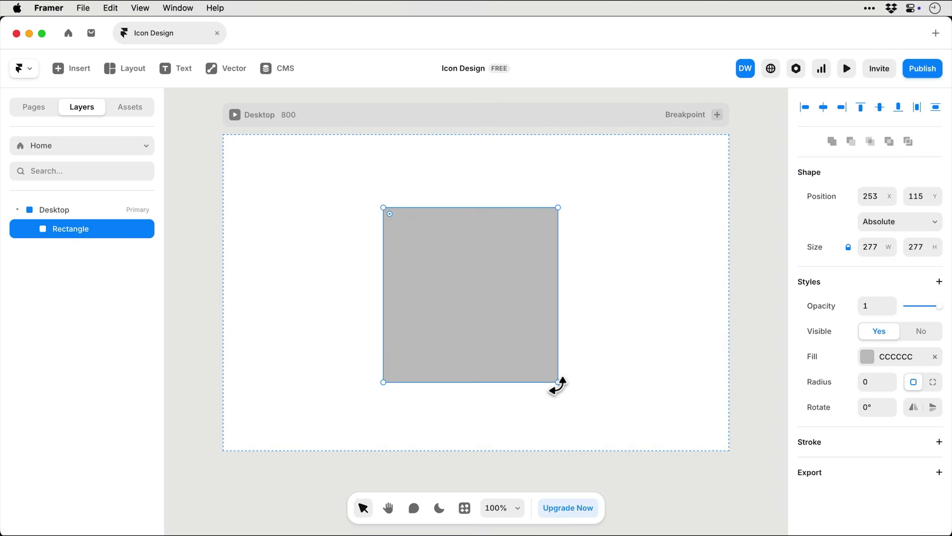
Step: Add a three-sided polygon of about 171 × 171, centred over the square's lower edge
left_click(238, 76)
left_click(247, 137)
left_click_drag(339, 238, 498, 400)
type("3")
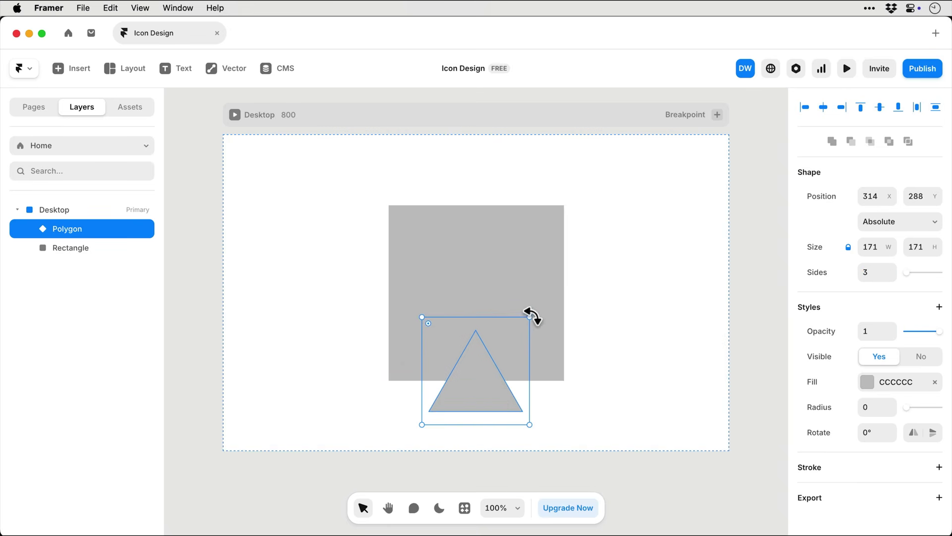
Step: Turn the triangle 180° with a corner radius of 16, resize it to about 165 × 109, and place it as the bubble's tail
left_click_drag(532, 315, 510, 407)
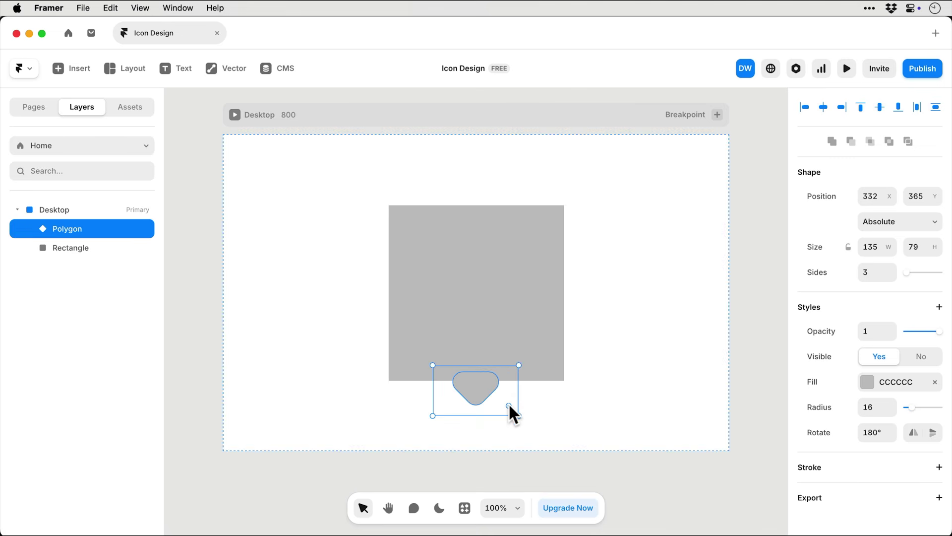
left_click_drag(519, 365, 527, 353)
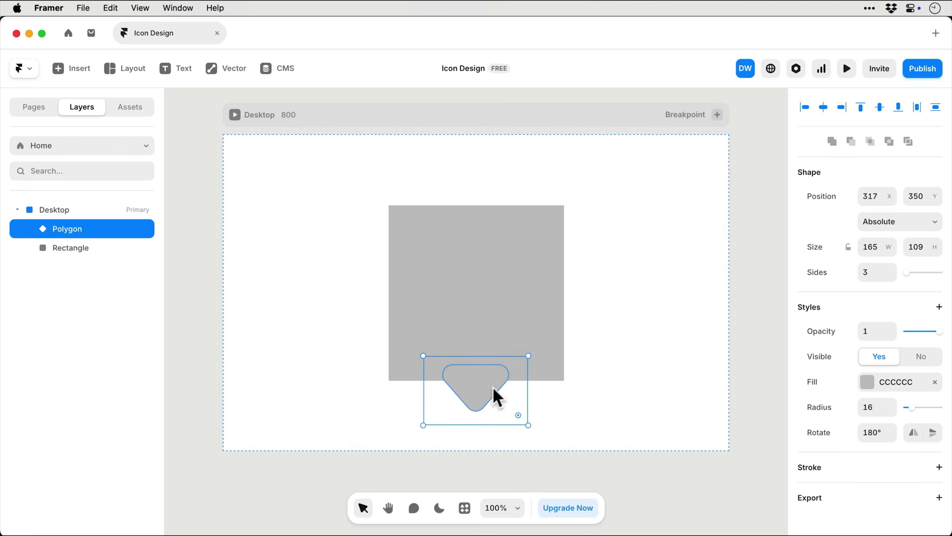
left_click_drag(491, 397, 488, 387)
Step: Round the square's corners to a radius of about 23 and unite it with the triangle into one speech bubble
left_click(427, 251)
left_click_drag(396, 213, 406, 229)
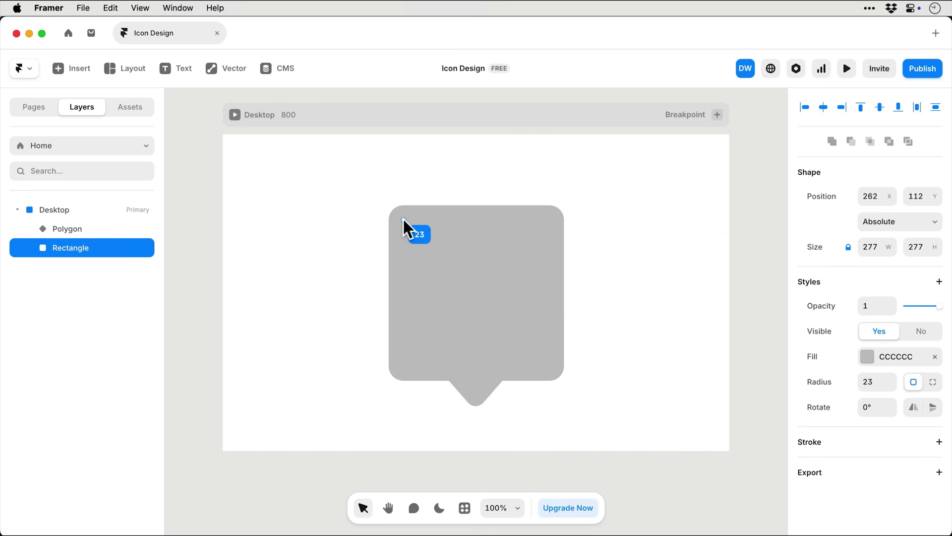
left_click_drag(355, 195, 605, 439)
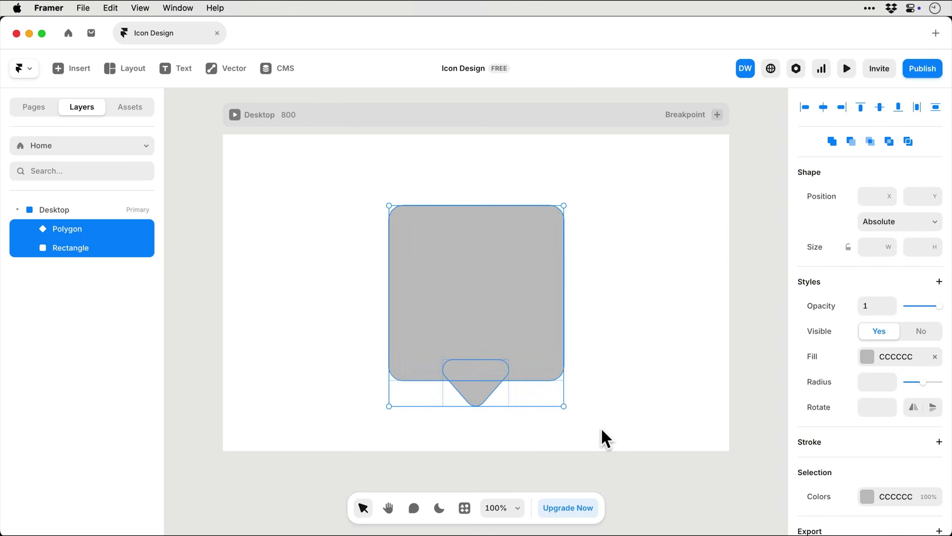
left_click(833, 142)
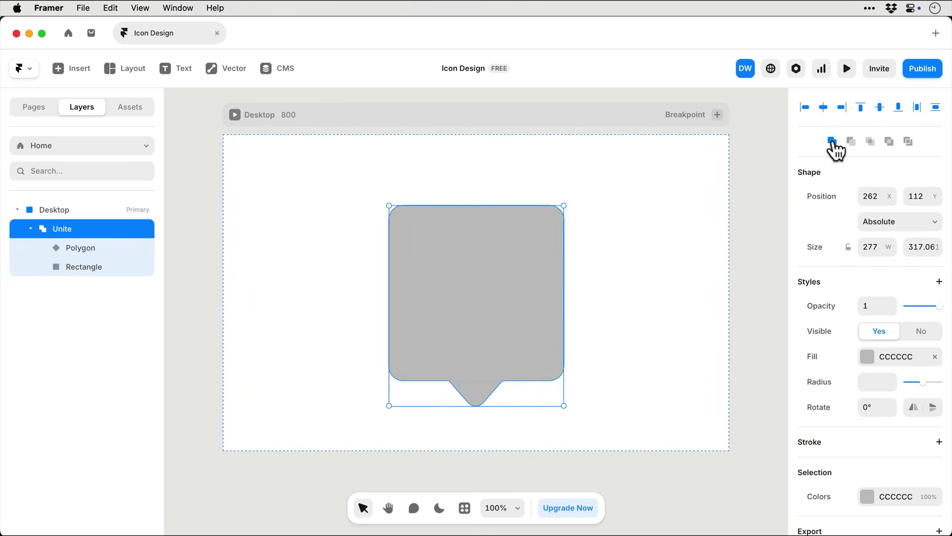
Step: Remove the united bubble's fill and give it a black 000000 stroke with a width of 4
left_click(934, 357)
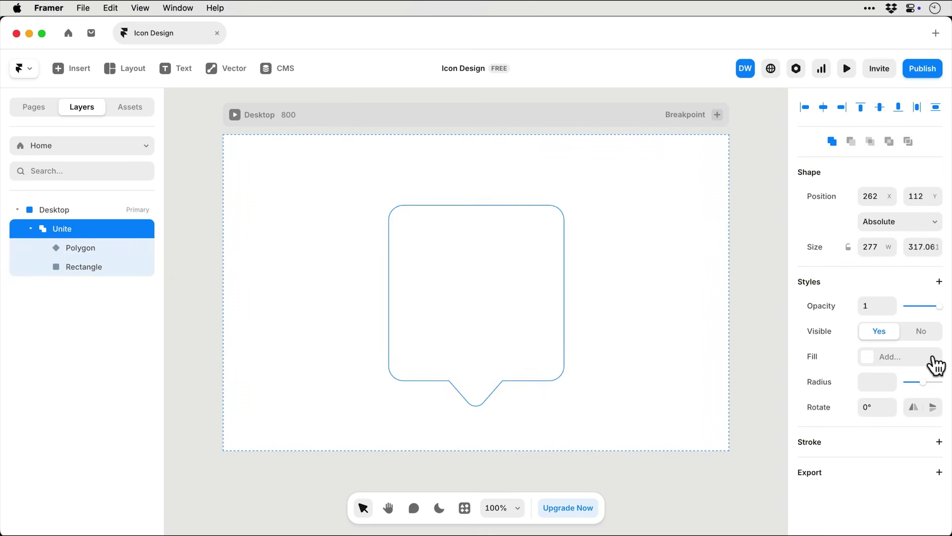
left_click(939, 442)
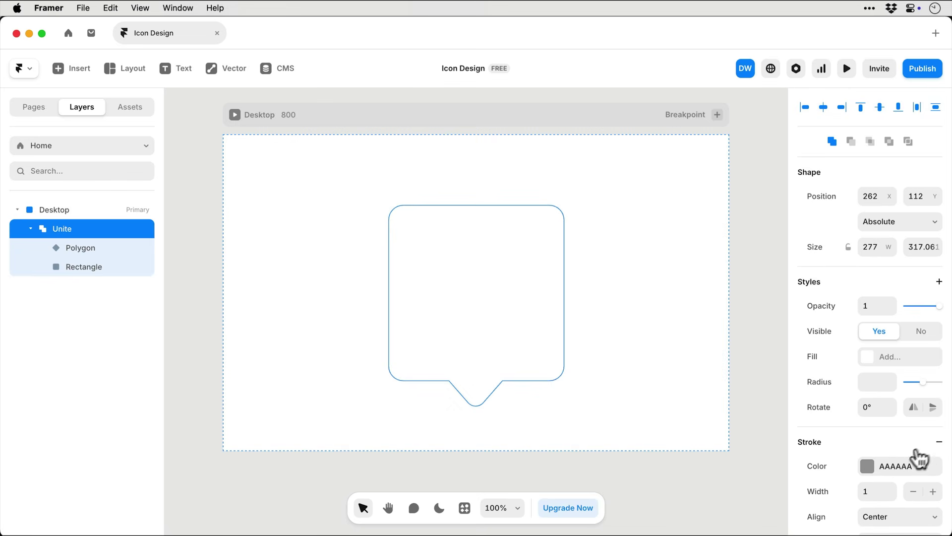
left_click(870, 470)
left_click_drag(714, 382, 623, 421)
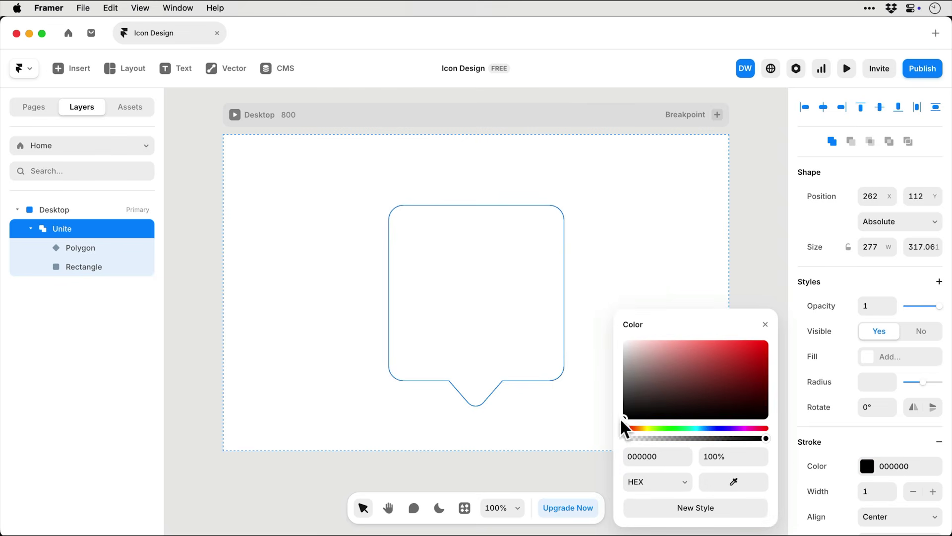
left_click(932, 492)
left_click(933, 492)
left_click(933, 491)
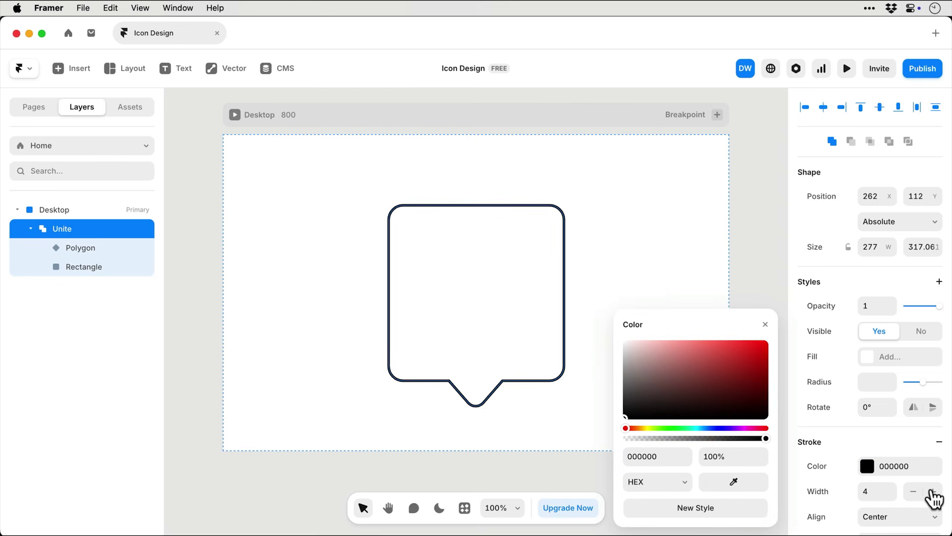
Step: Increase the speech bubble's stroke width by four increments and deselect it
left_click(933, 491)
left_click(933, 492)
left_click(933, 492)
left_click(933, 491)
key("Escape")
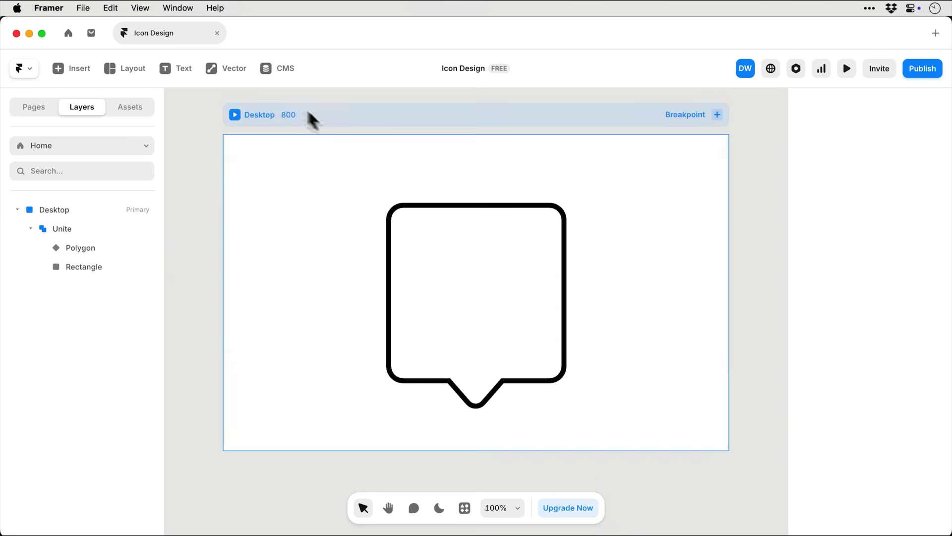
Step: Draw a closed, curved two-point path inside the bubble, with one anchor directly above the other on the bubble's centre line
left_click(231, 72)
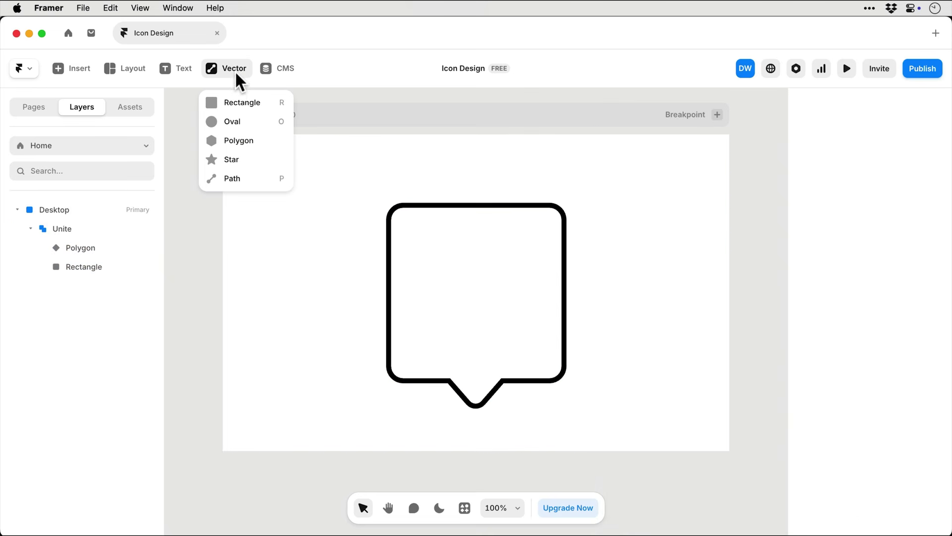
left_click(233, 180)
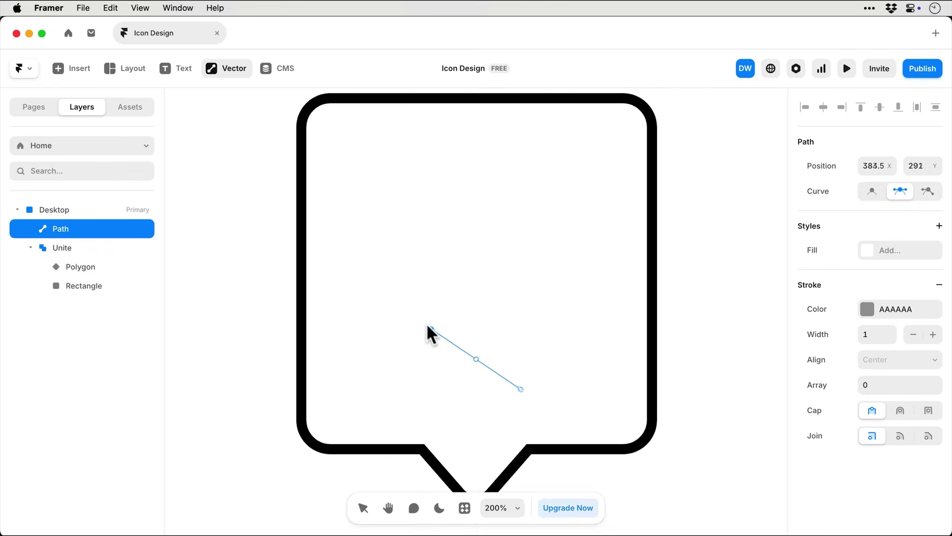
left_click_drag(431, 333, 544, 278)
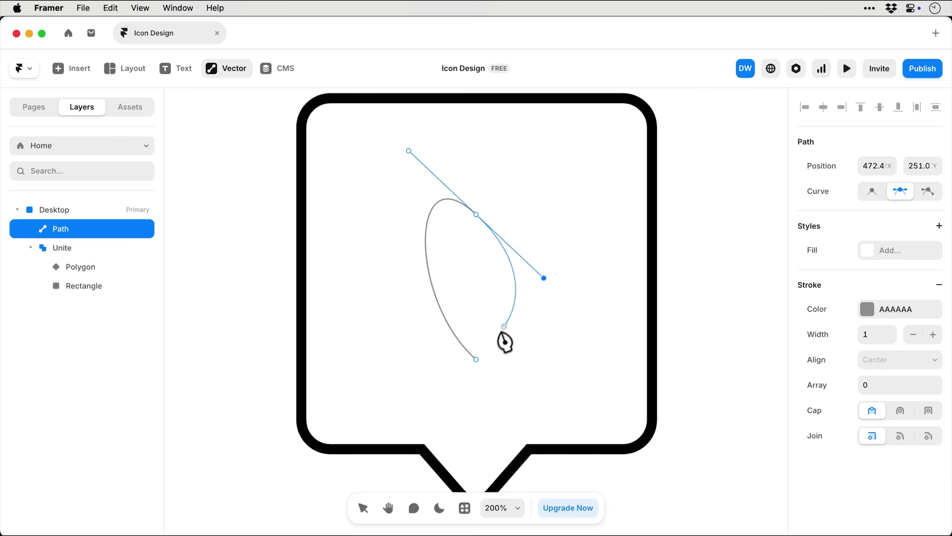
left_click(477, 359)
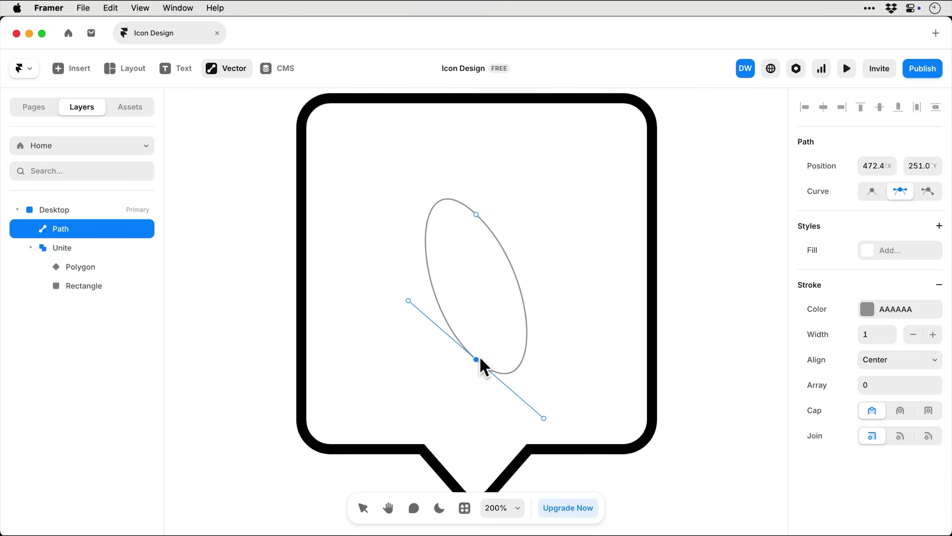
Step: Move the right-hand handles of both anchors onto the line between them, making the path's right edge straight and vertical
left_click(476, 215)
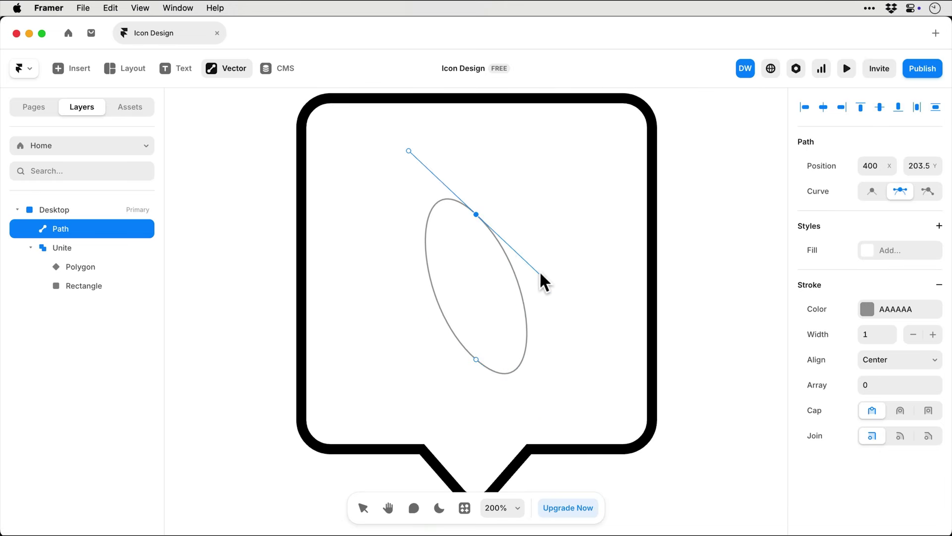
left_click_drag(544, 279, 476, 279)
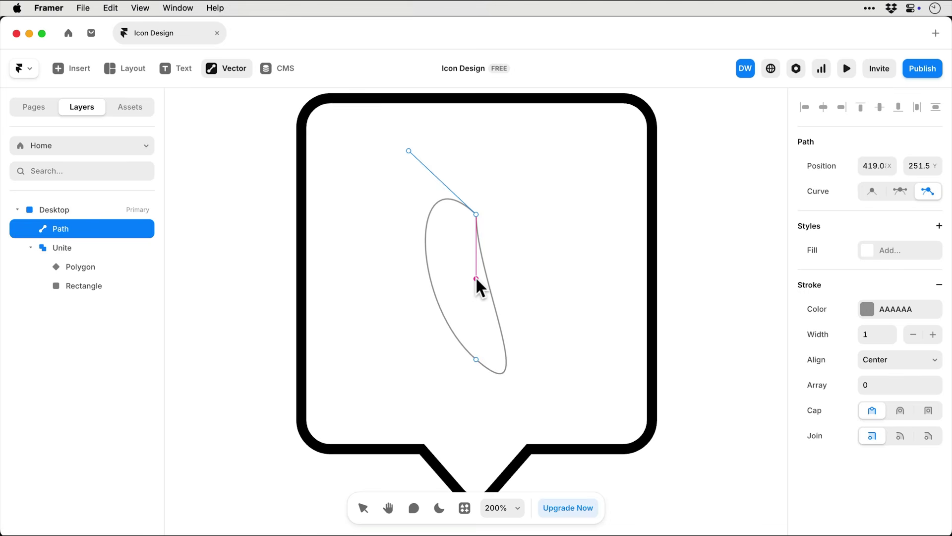
left_click_drag(544, 418, 477, 275)
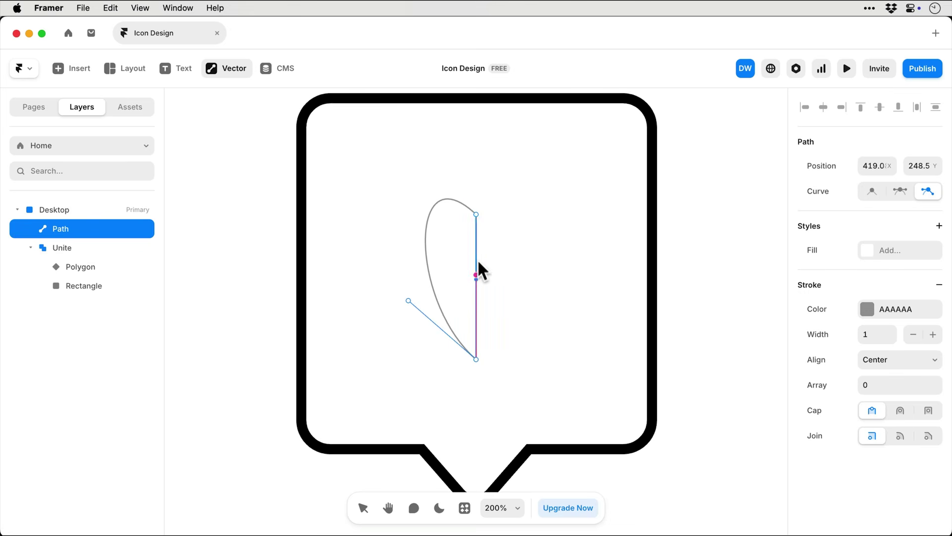
Step: Reshape the path's left curve with both anchors' outer handles into half a heart about 67 × 136
left_click(476, 214)
left_click_drag(408, 151, 411, 123)
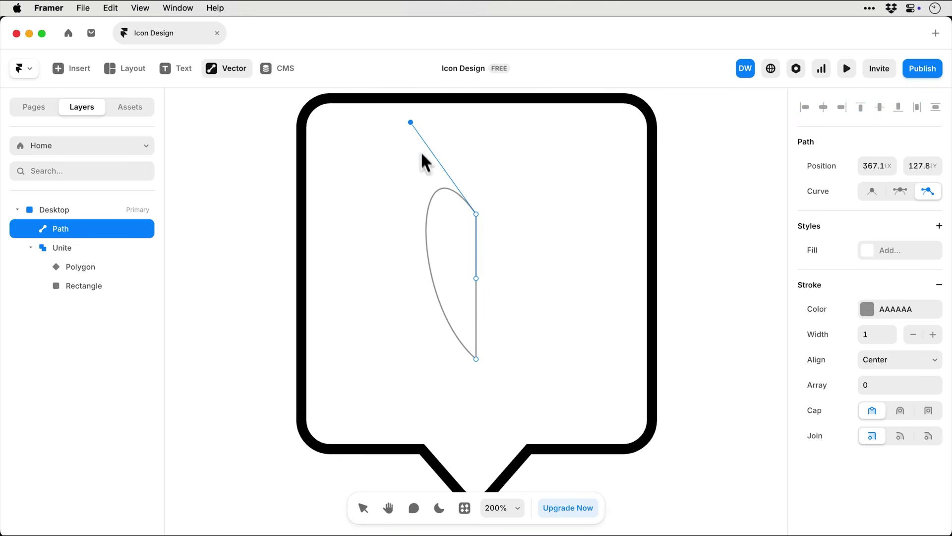
left_click(476, 358)
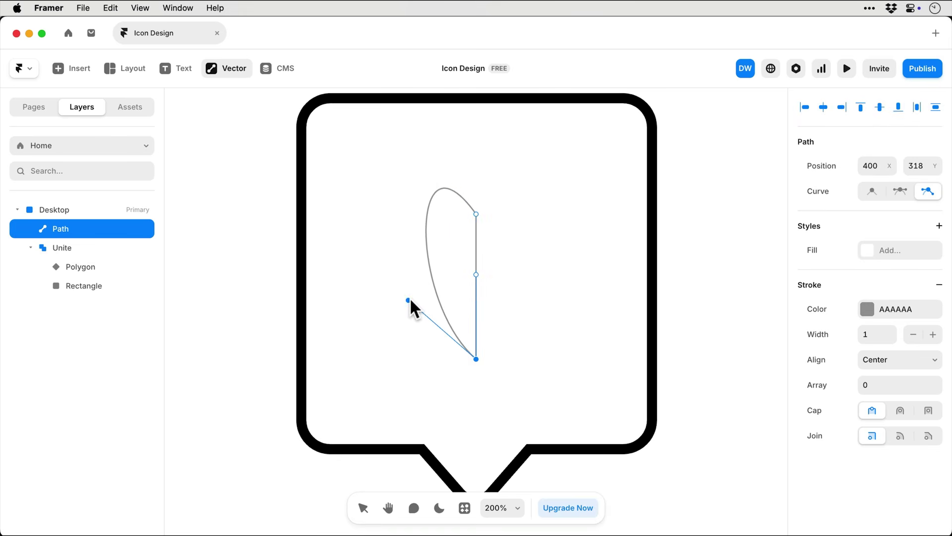
left_click_drag(410, 300, 328, 282)
key("Escape")
Step: Remove the half heart's stroke and give it a black 000000 fill at 100% opacity
left_click(867, 361)
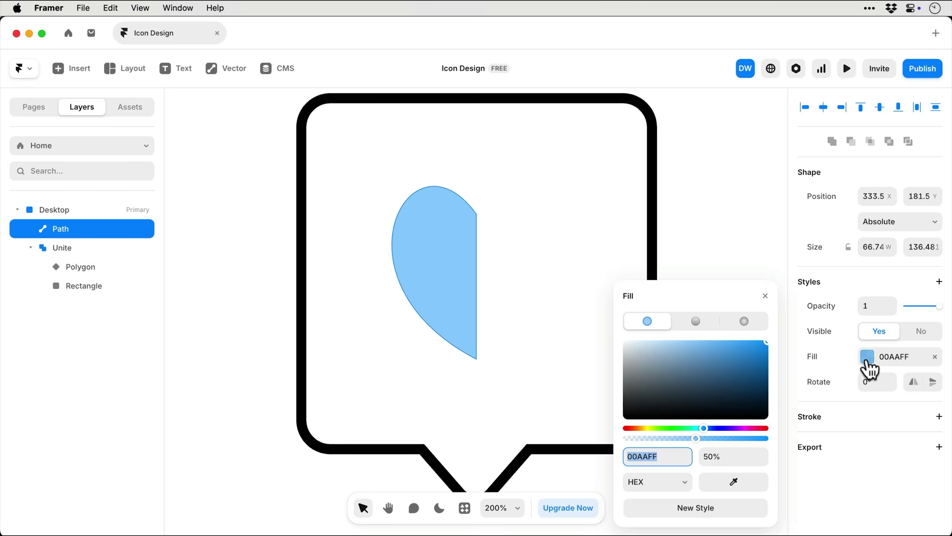
left_click_drag(714, 374, 620, 425)
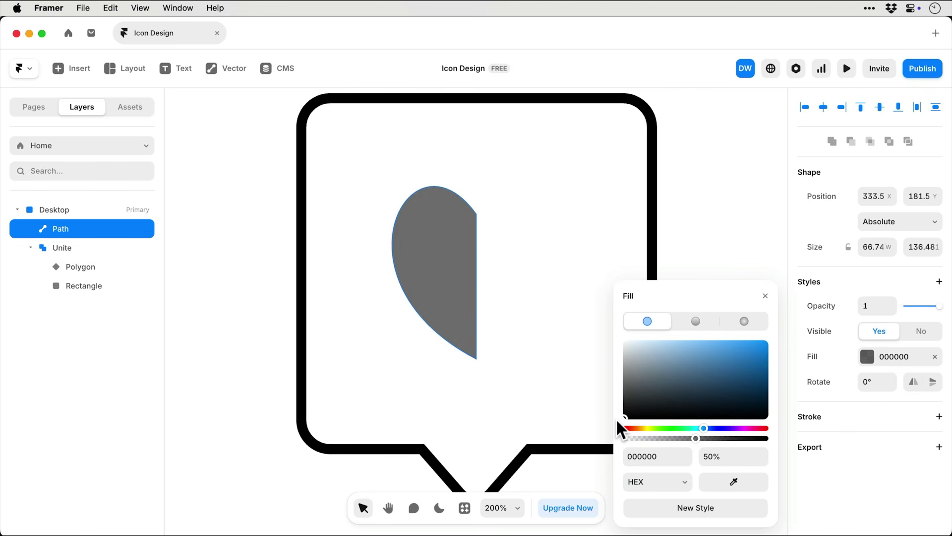
left_click(713, 456)
key("Return")
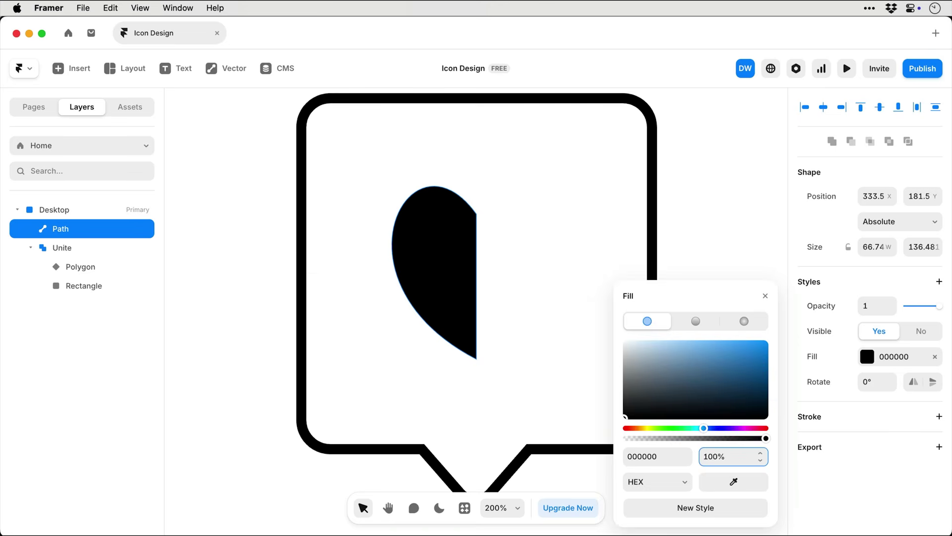
Step: Duplicate the half heart, flip the copy horizontally and align it against the original's straight edge
left_click_drag(455, 273, 534, 278)
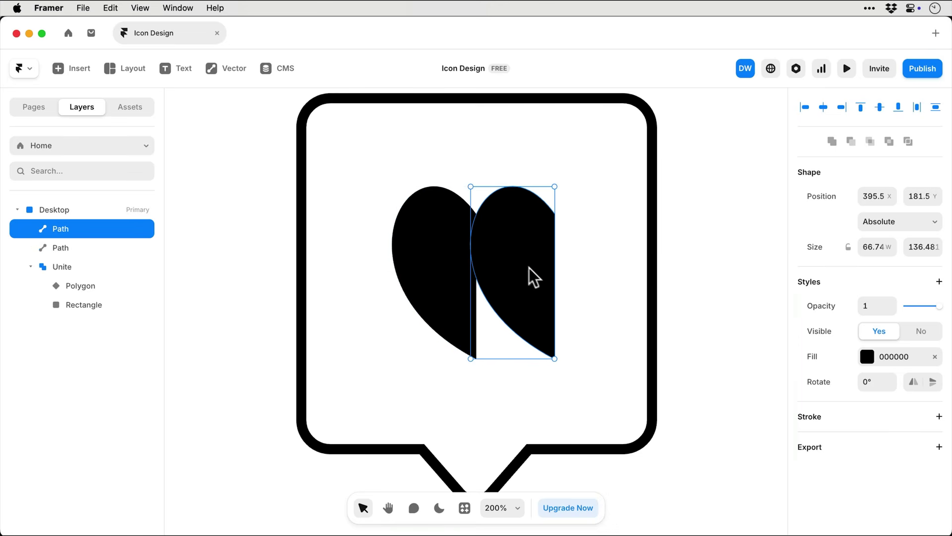
left_click(911, 383)
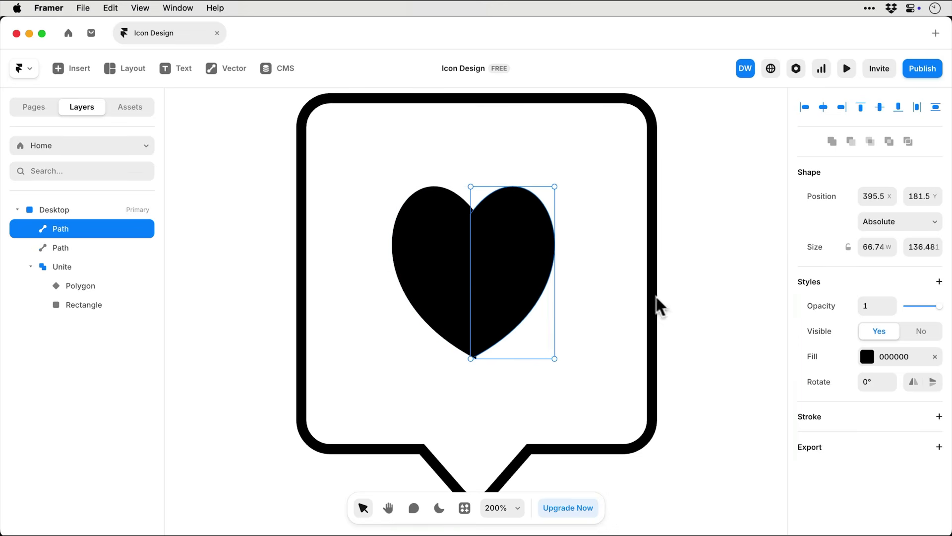
left_click_drag(531, 256, 539, 255)
Step: Resize and unite the two halves into one heart about 165 × 152, centred in the bubble
left_click(434, 258, "shift")
mouse_move(561, 186)
left_mouse_down()
mouse_move(569, 197)
mouse_move(549, 160)
mouse_move(564, 190)
left_mouse_up()
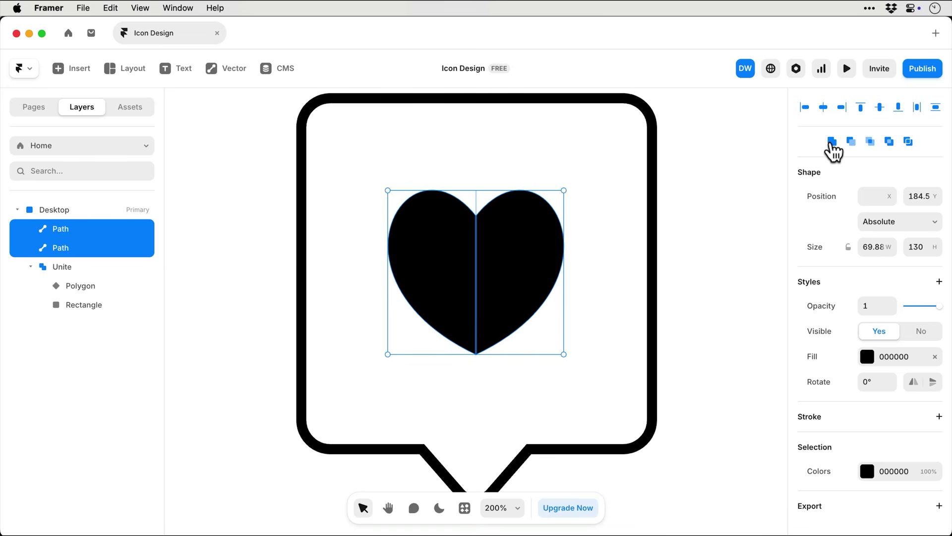
left_click(832, 142)
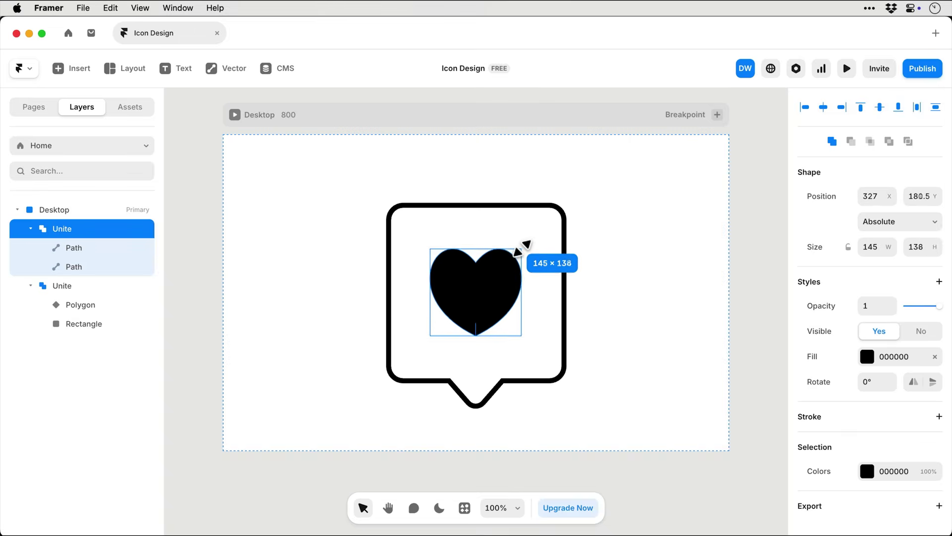
left_click_drag(520, 244, 525, 246)
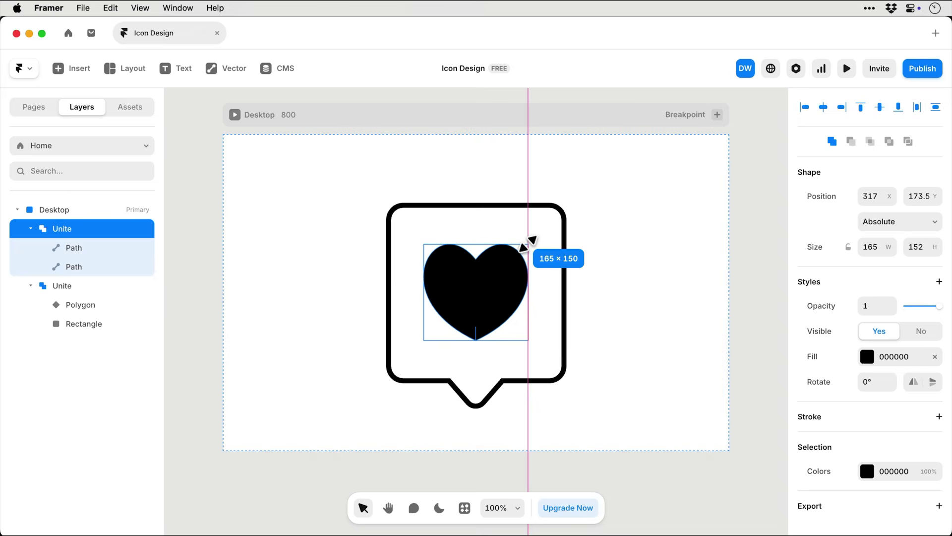
Step: Select the heart and the speech bubble together and wrap them in one frame
left_click(352, 213)
left_click_drag(348, 206, 618, 421)
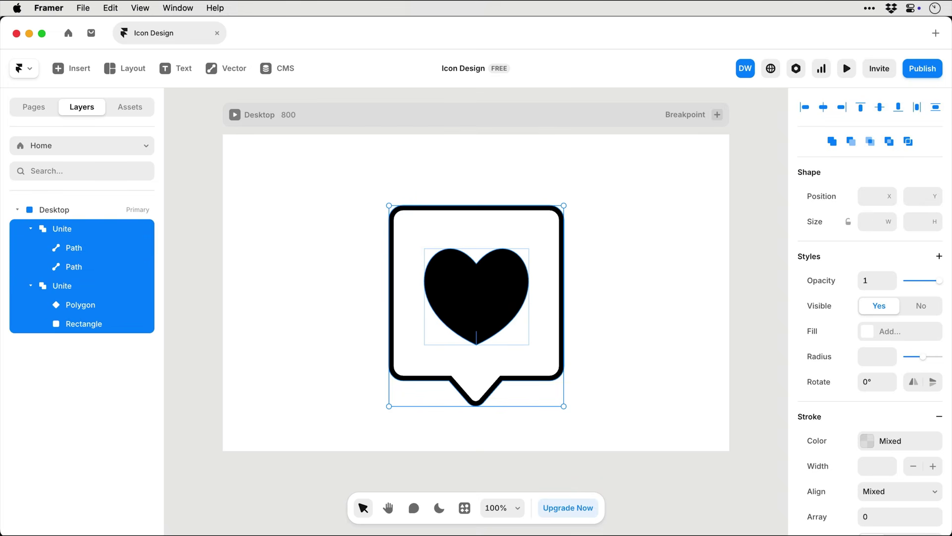
key("super+alt+Return")
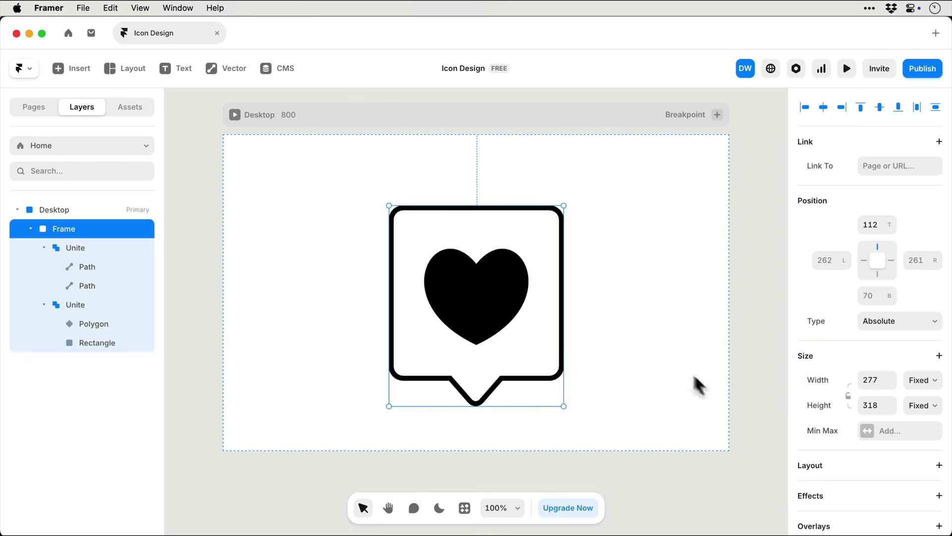
Step: Add a Hover effect to the frame with a scale of 1.3 and a rotation of 20
left_click(940, 496)
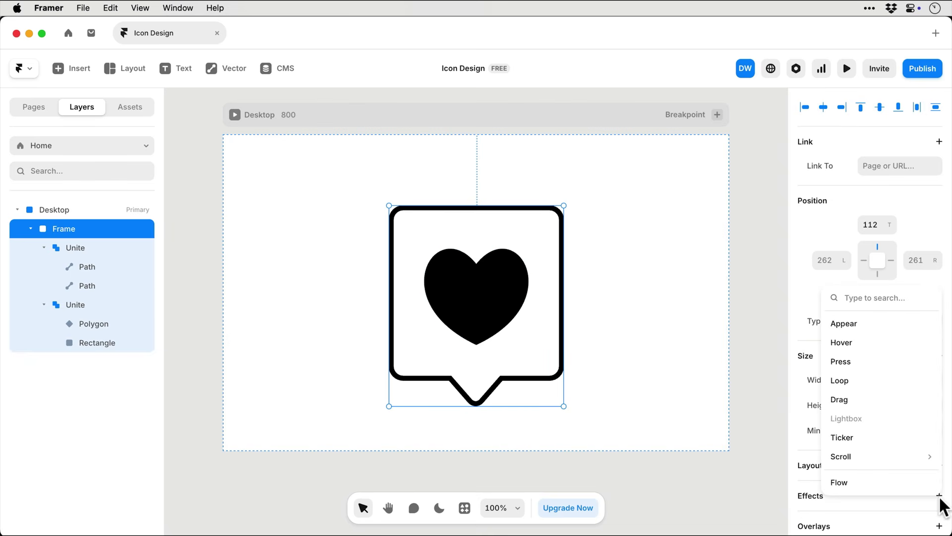
left_click(856, 348)
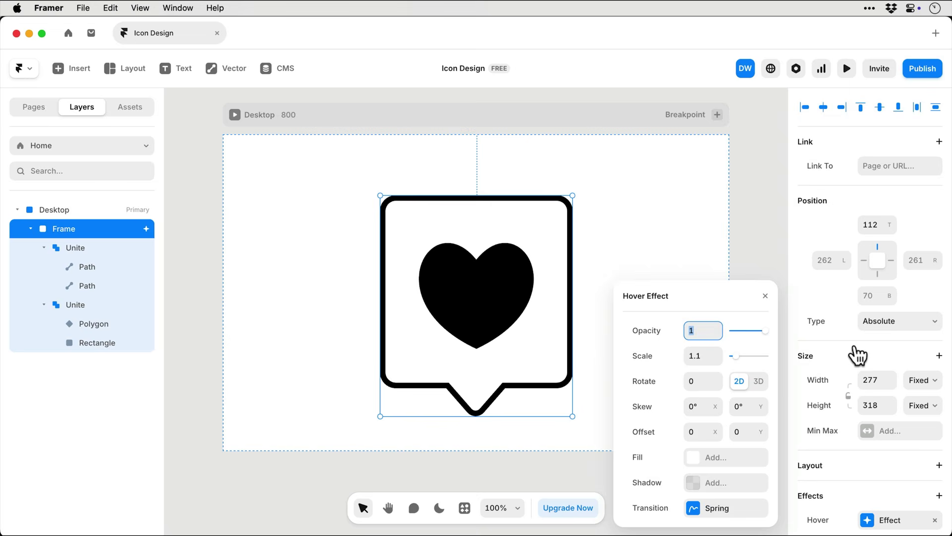
left_click_drag(736, 356, 737, 358)
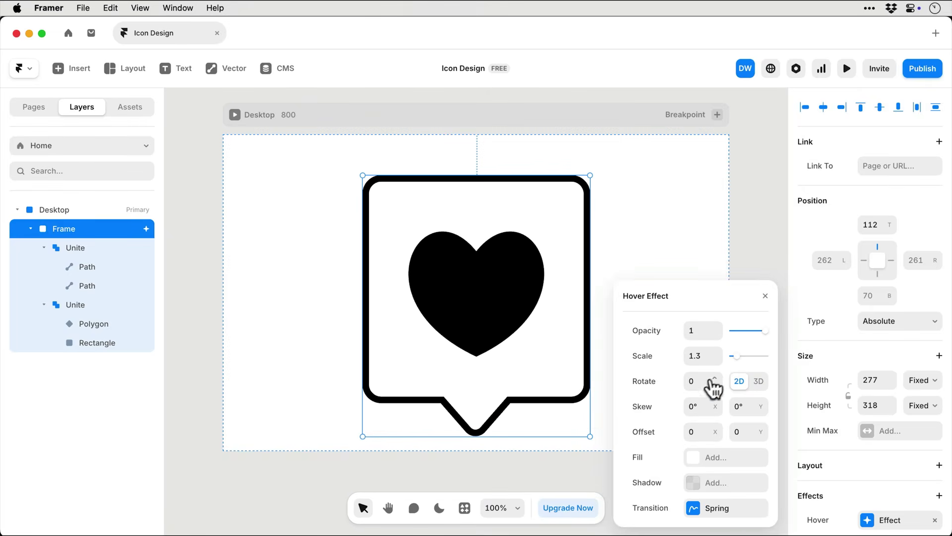
type("20")
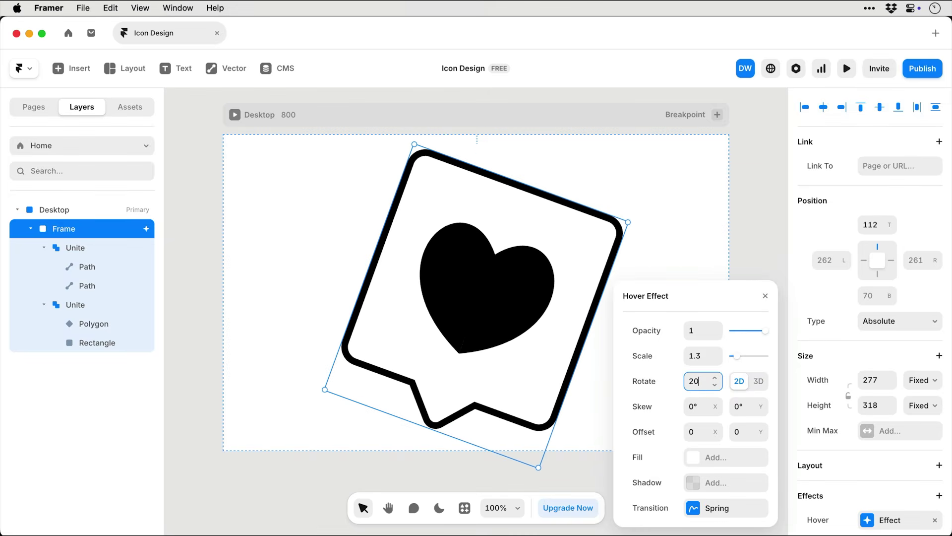
Step: Compare the Ease and Spring transitions of the hover effect, keep Spring, and preview the page
left_click(694, 510)
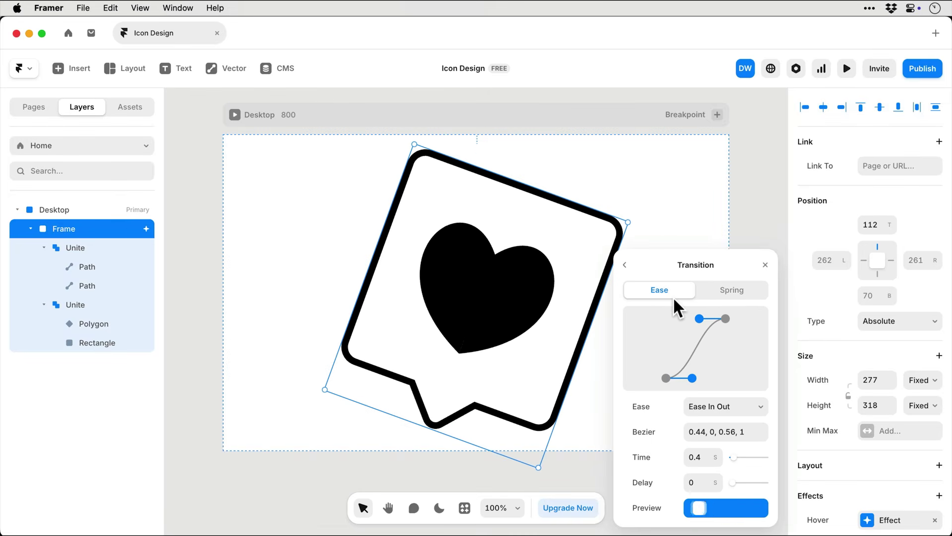
left_click(724, 306)
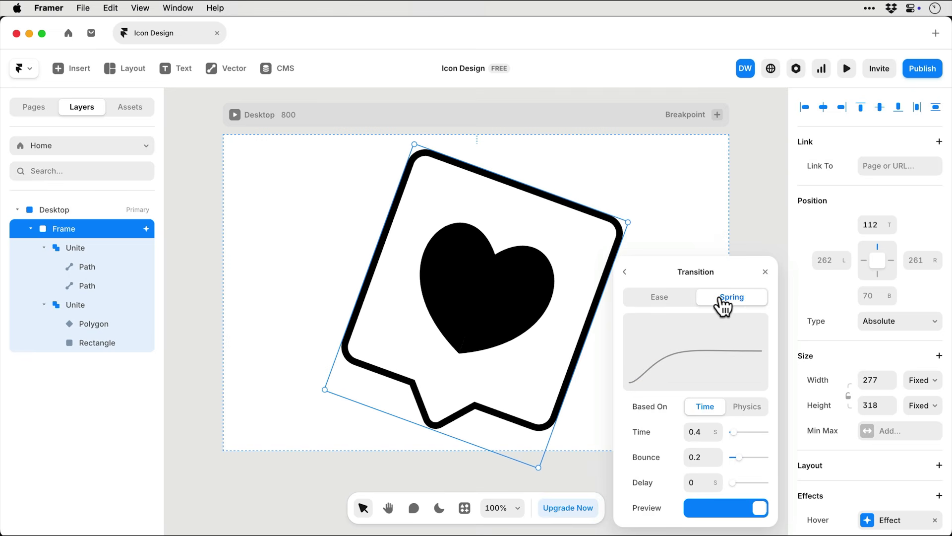
left_click(846, 68)
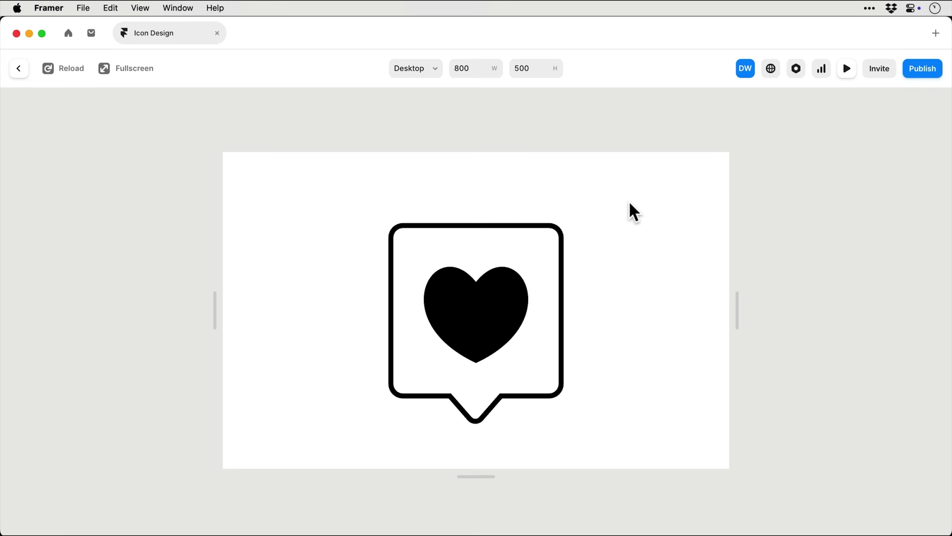
key("Escape")
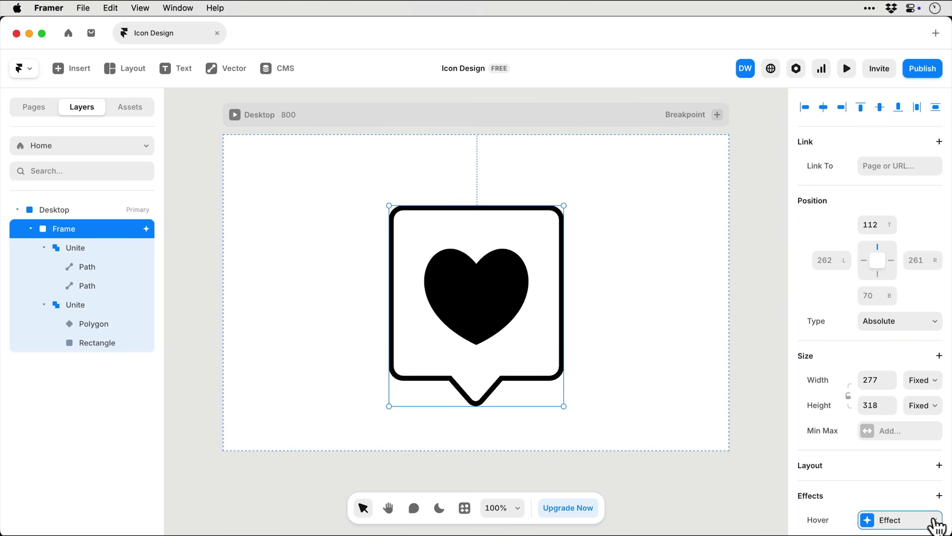
Step: Replace the frame's Hover effect with a Loop effect of type Mirror, scale 0.5 and rotation 0, and preview it
left_click(936, 519)
left_click(939, 496)
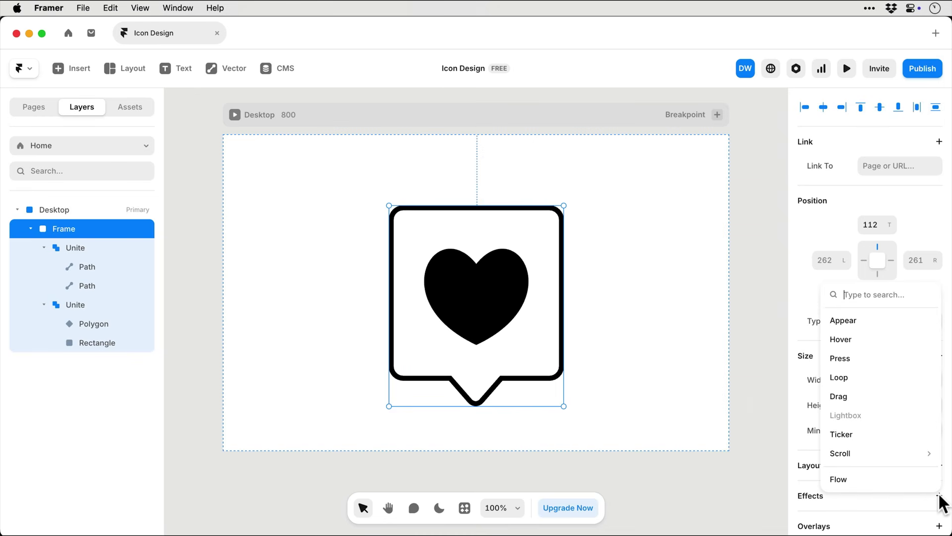
left_click(890, 378)
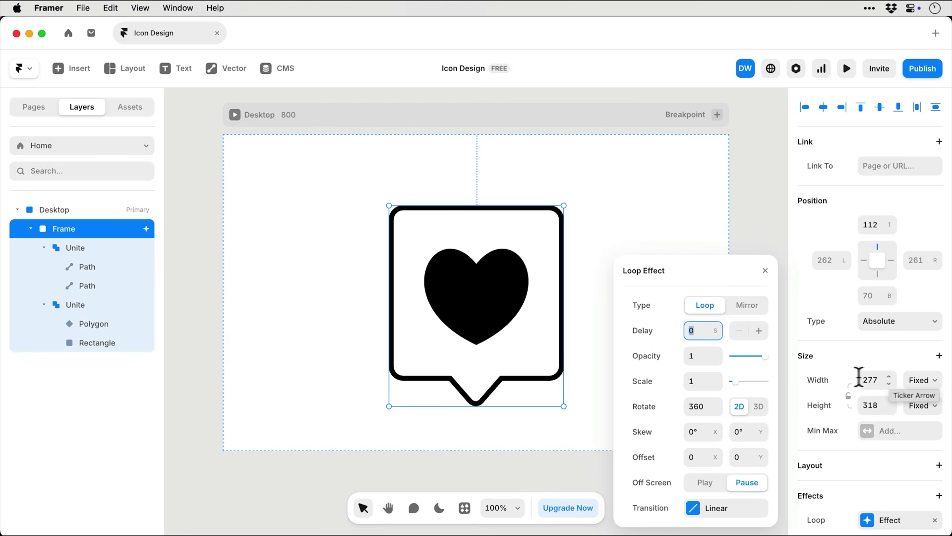
left_click(705, 381)
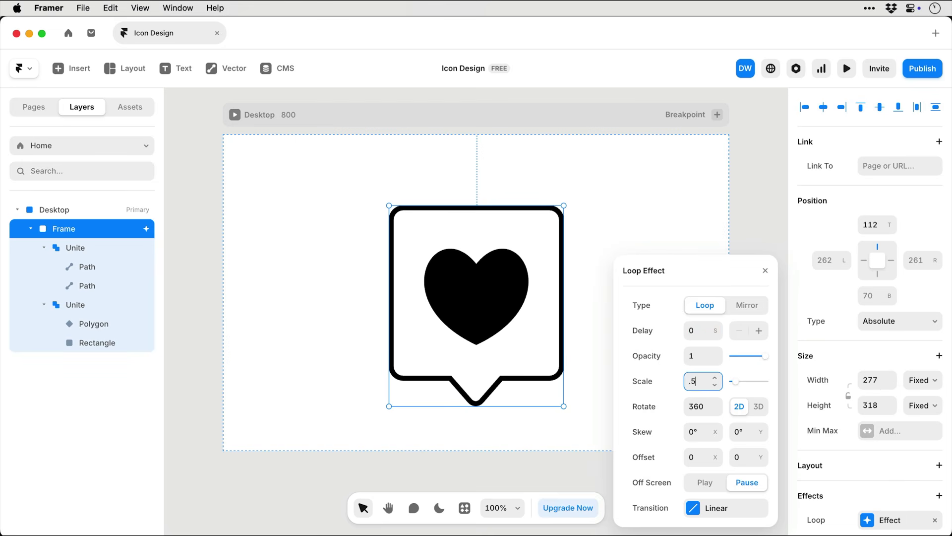
key("Return")
left_click(703, 406)
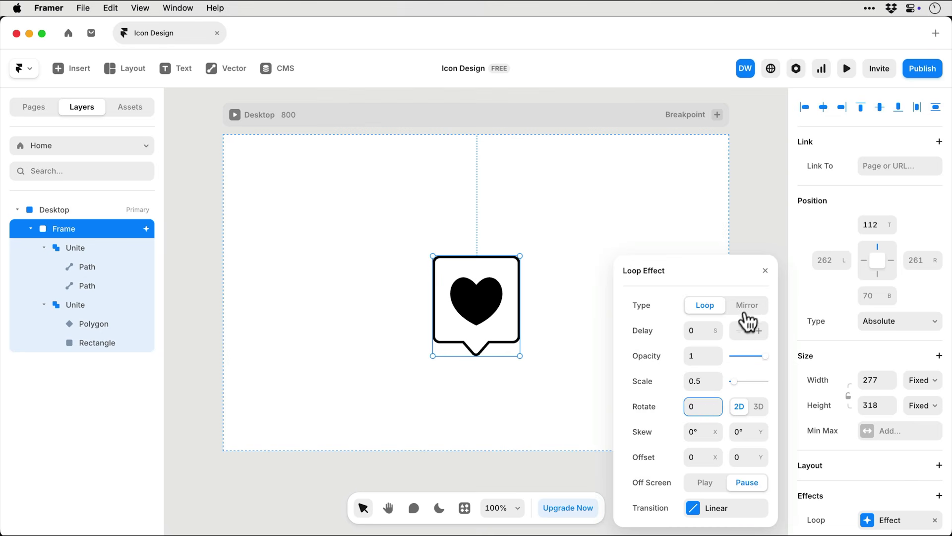
left_click(749, 313)
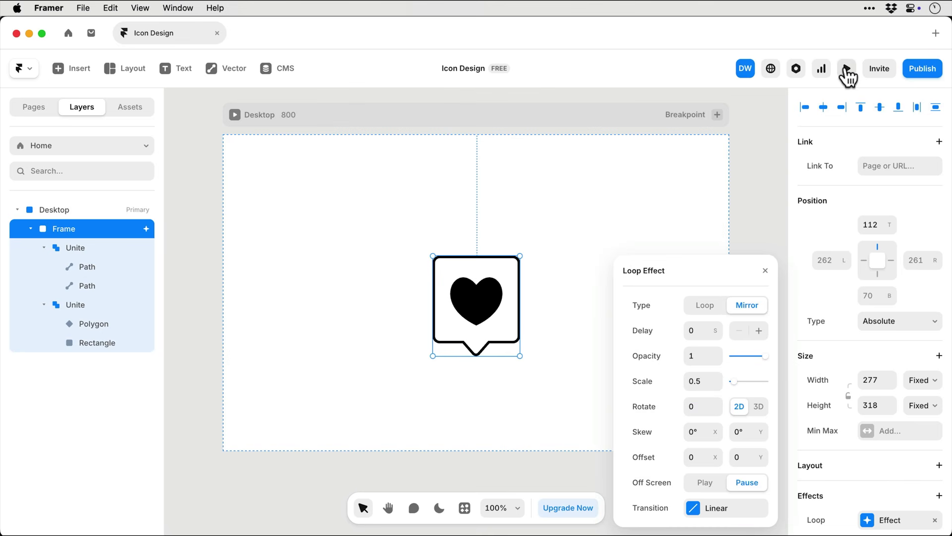
left_click(847, 69)
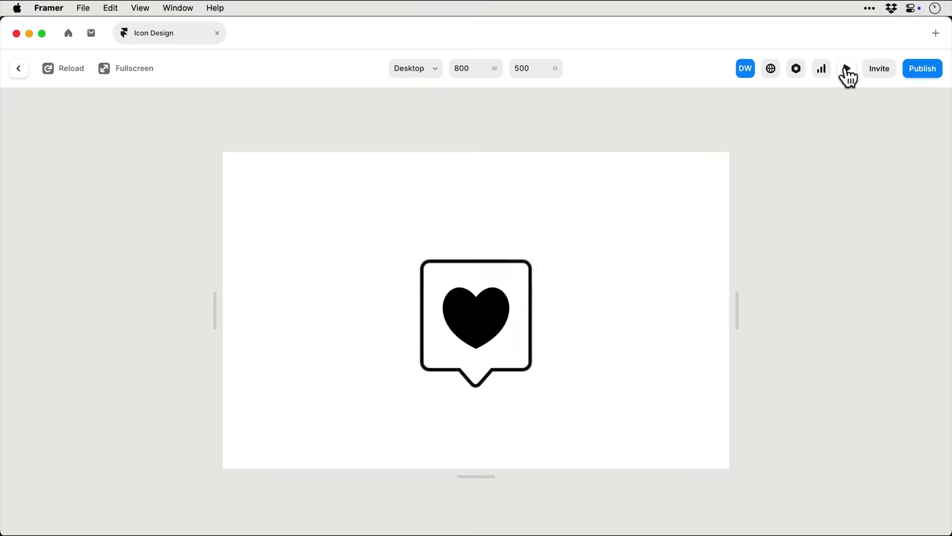
left_click(847, 69)
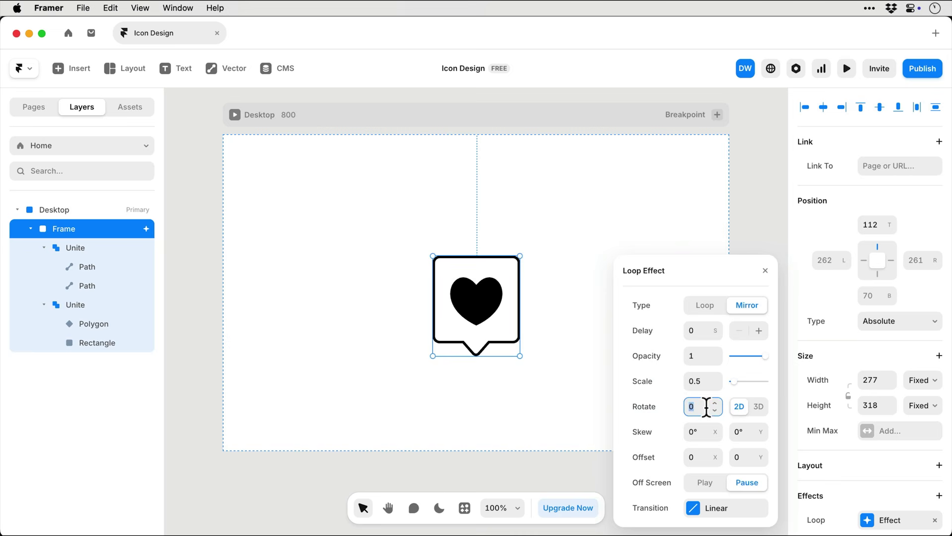
Step: Set the Loop effect's rotation to 360 and skew to 45° and 182°, and offset the frame along both axes
key("Tab")
type("45")
key("Tab")
type("182")
key("Tab")
type("70")
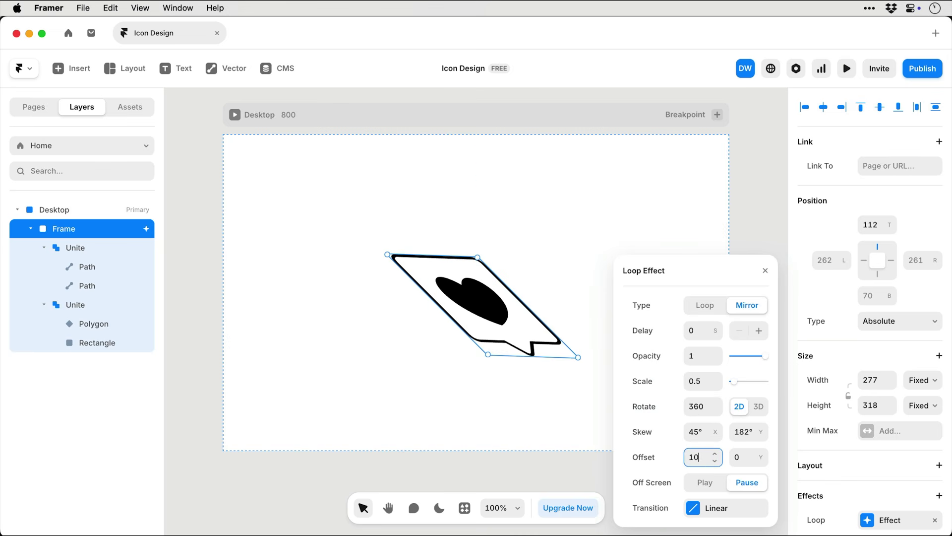
key("Tab")
type("-40")
Step: Switch the Loop effect's transition to Spring and preview the page
left_click(705, 507)
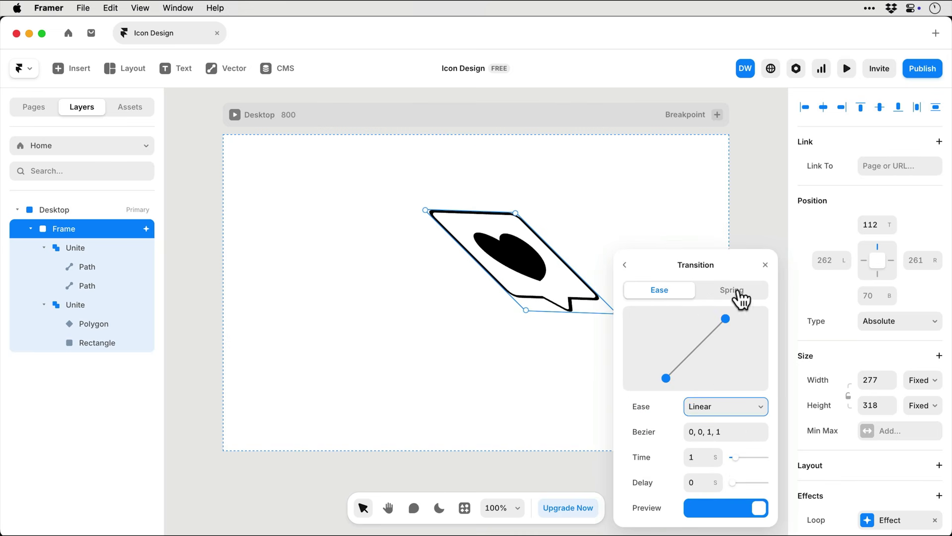
left_click(732, 295)
left_click(846, 68)
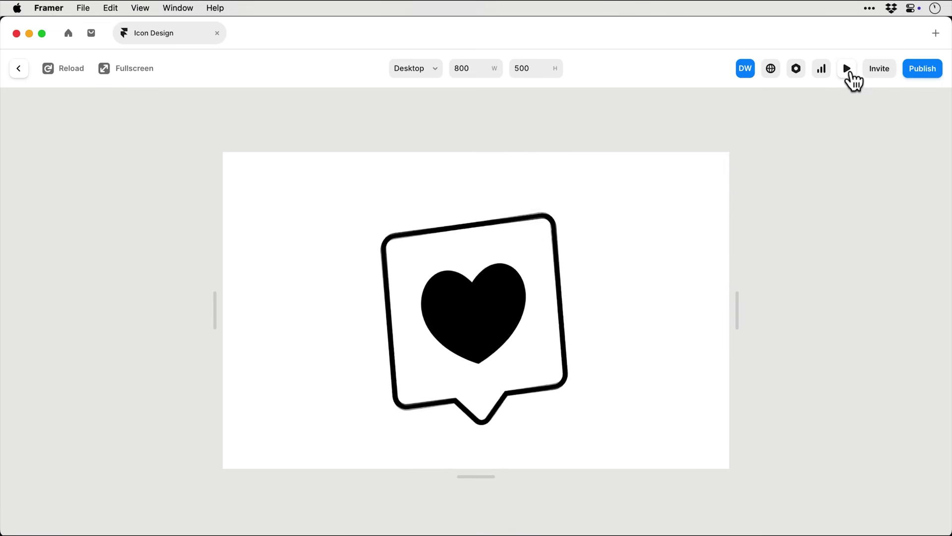
left_click(848, 70)
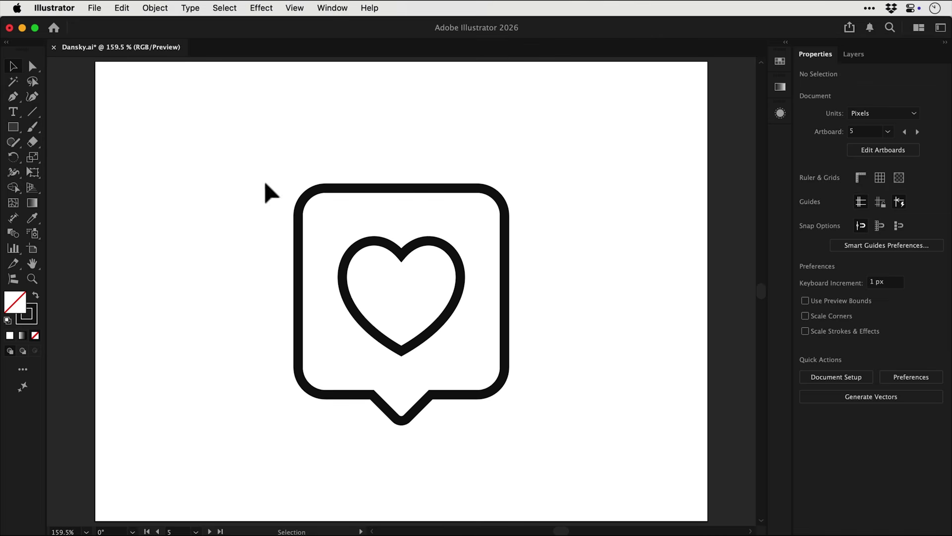
Step: In Illustrator, swap the fill and stroke of the heart and speech bubble, and cut the heart out of the bubble with Minus Front
left_click_drag(266, 182, 405, 303)
left_click(486, 216, "shift")
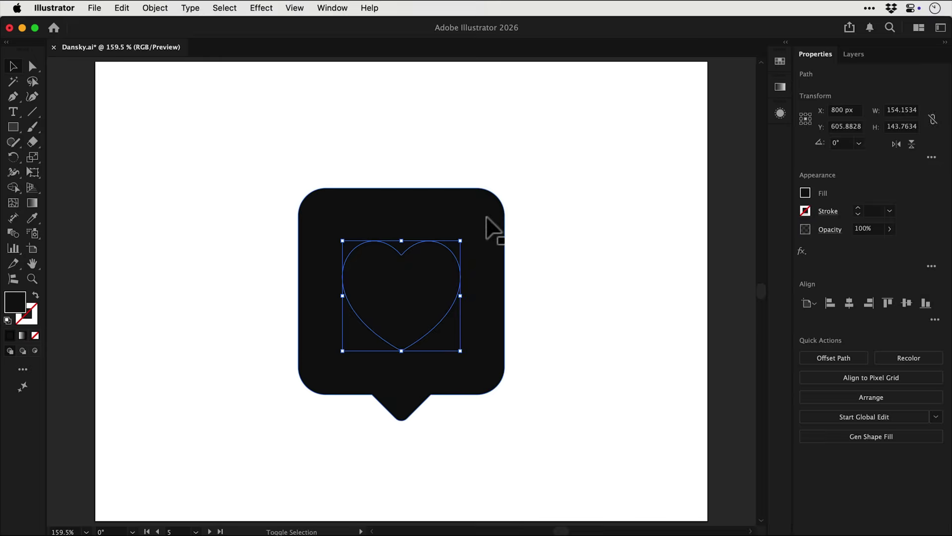
left_click(486, 217, "shift")
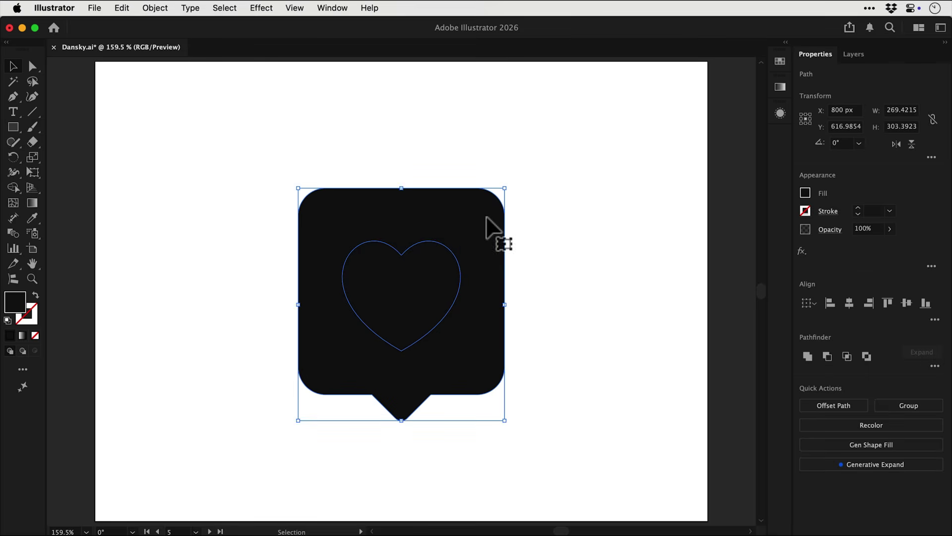
left_click(827, 357)
left_click(605, 307)
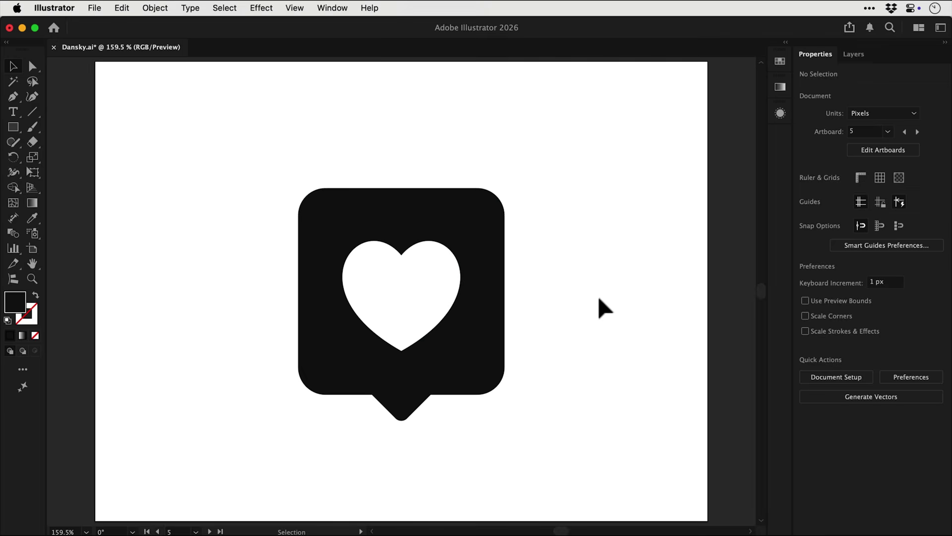
Step: In Outline view, draw a Pen curve from the heart's upper-left side to the bubble's top edge, fitting its start to the heart's outline
key("super+y")
key("super+equal")
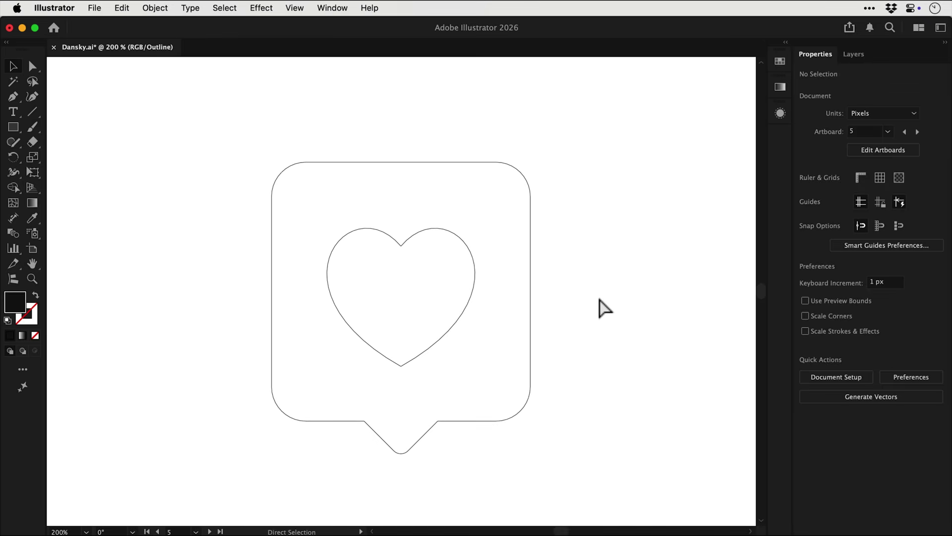
key("p")
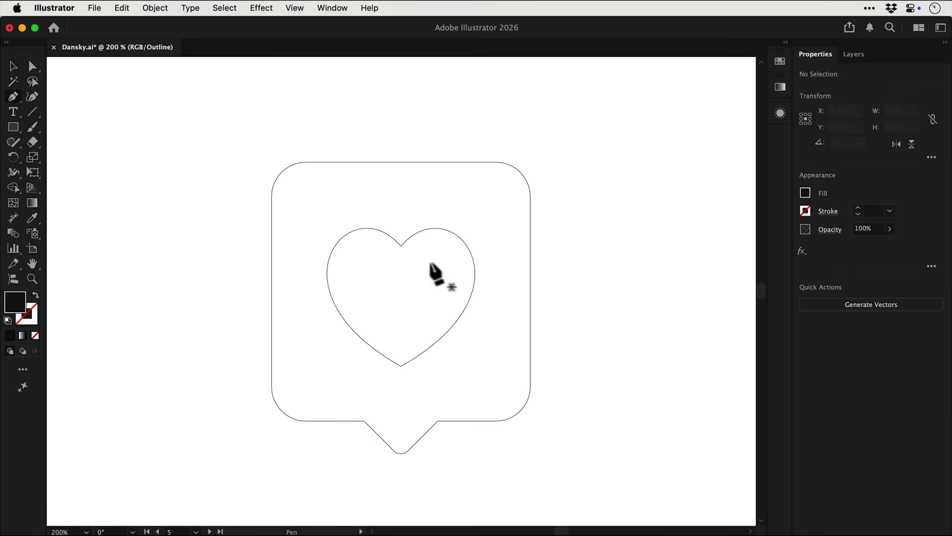
left_click(336, 244)
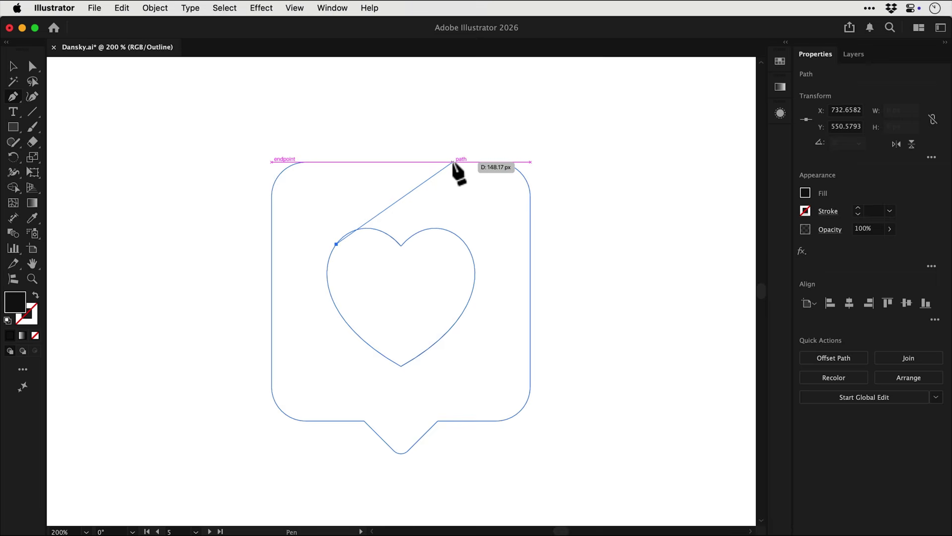
left_click_drag(452, 163, 532, 162)
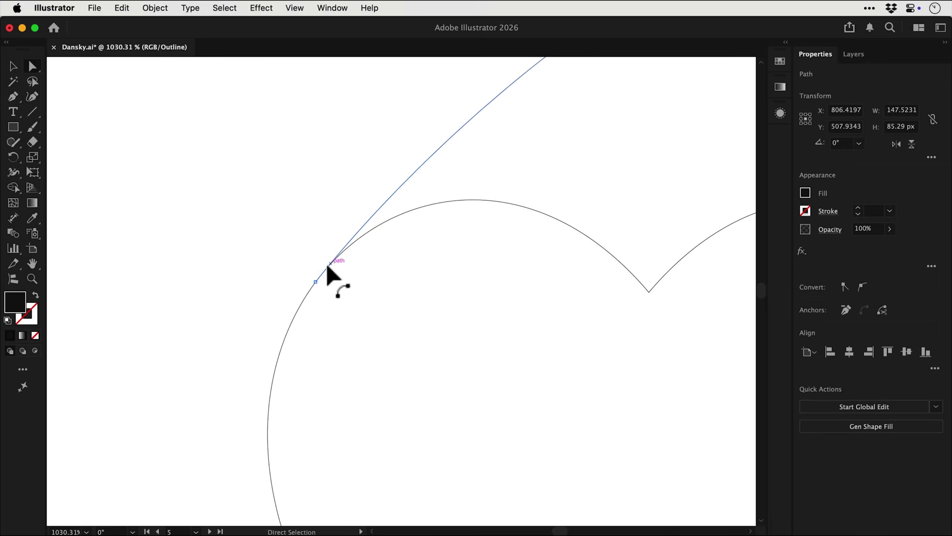
mouse_move(316, 282)
left_mouse_down()
mouse_move(288, 301)
mouse_move(320, 275)
left_mouse_up()
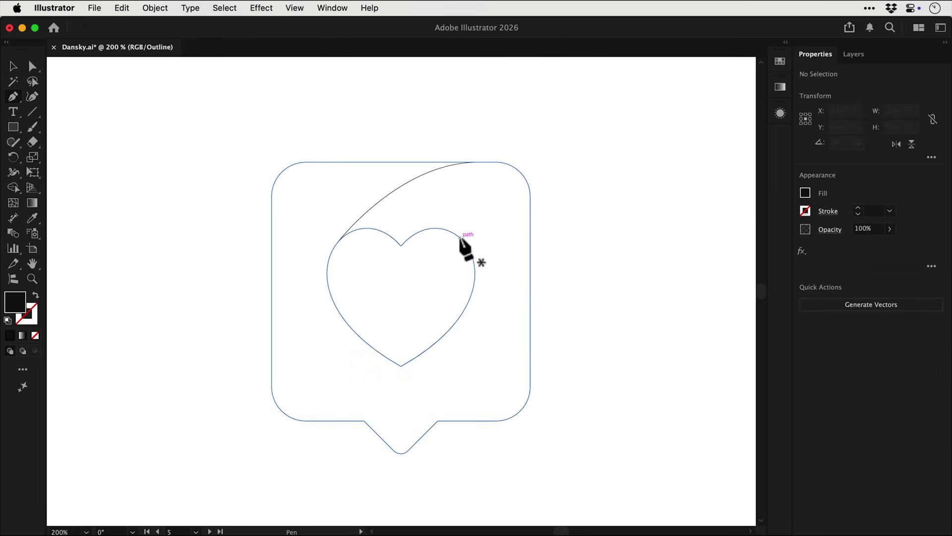
Step: Draw Pen curves from the heart's upper-right side to the bubble's right edge and from the heart's tip to the tail's left corner
left_click(459, 238)
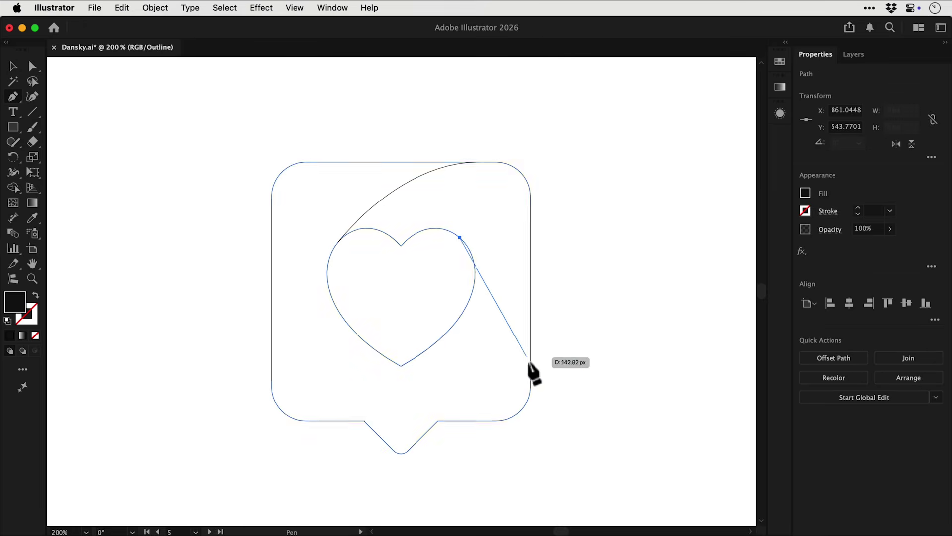
left_click_drag(530, 366, 531, 431)
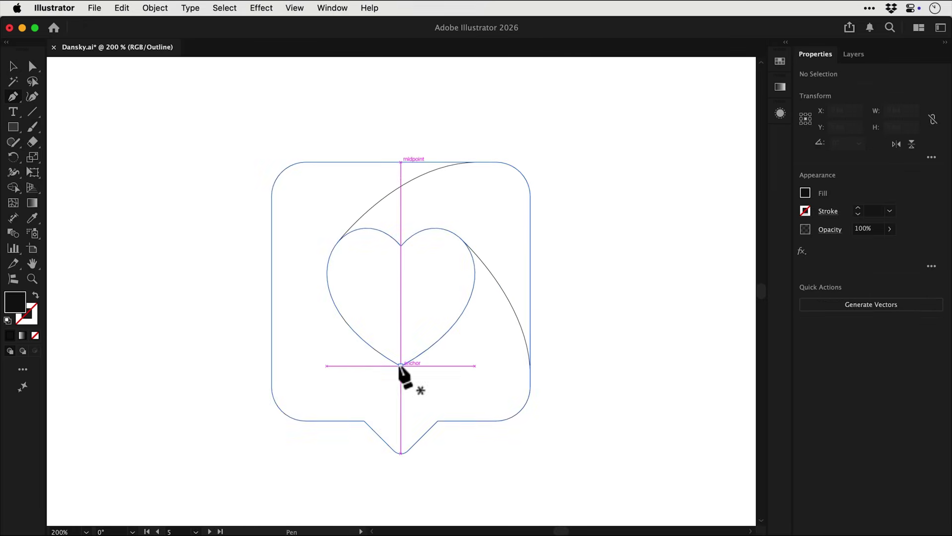
left_click(401, 366)
left_click_drag(364, 420, 384, 441)
key("Escape")
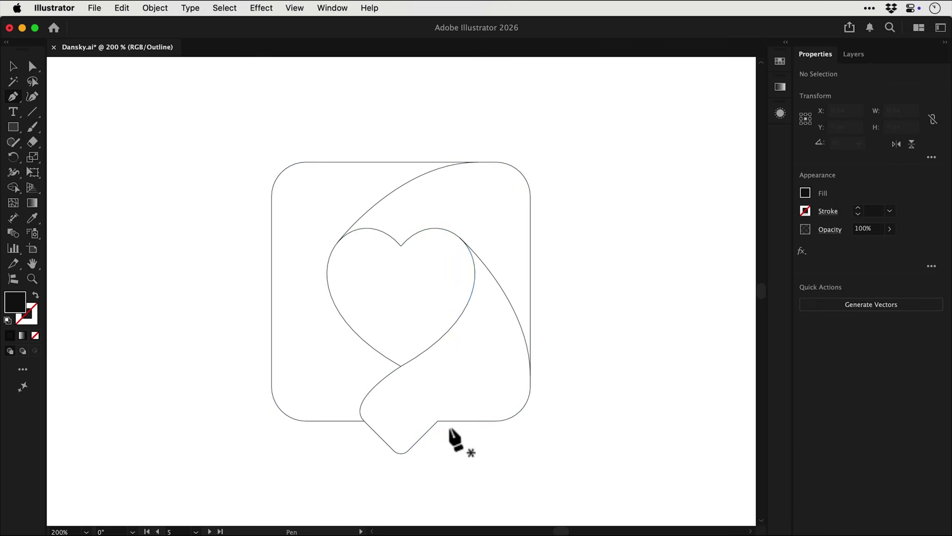
Step: Draw a straight line between the tail's two upper corners to separate it from the bubble, and deselect
left_click(438, 420)
left_click(365, 421)
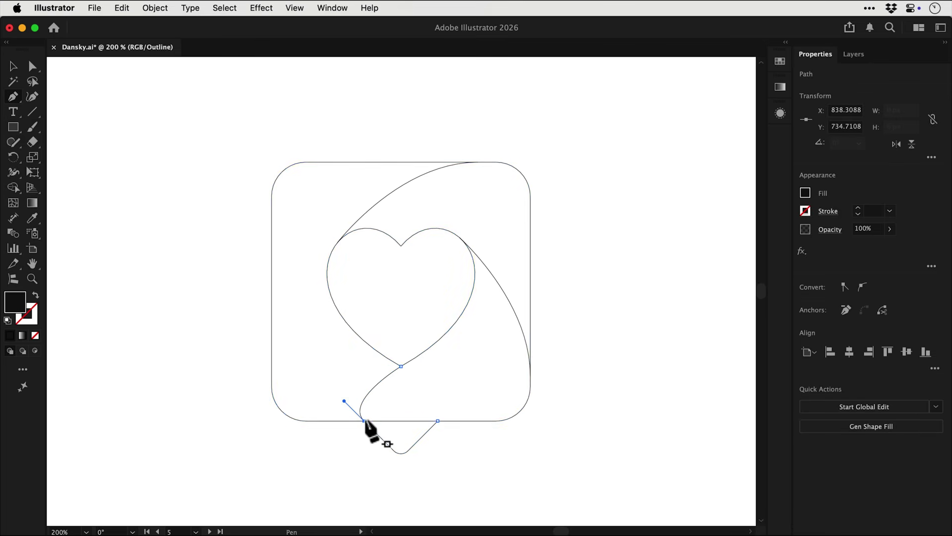
key("v")
left_click(597, 343)
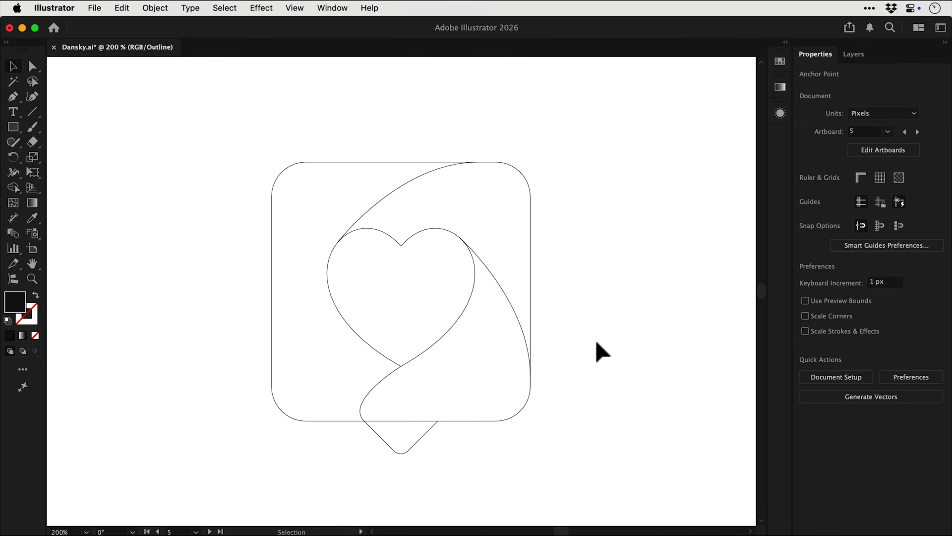
Step: Divide the artwork into left, upper-right, lower-right and tail pieces with Shape Builder, merging the leftover slivers, and return to Preview mode
left_click_drag(219, 158, 551, 449)
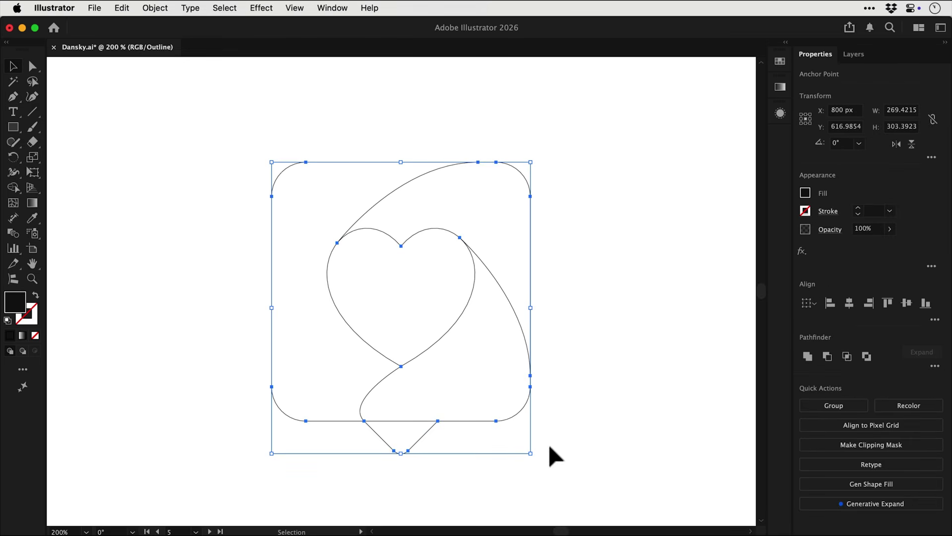
left_click(20, 187)
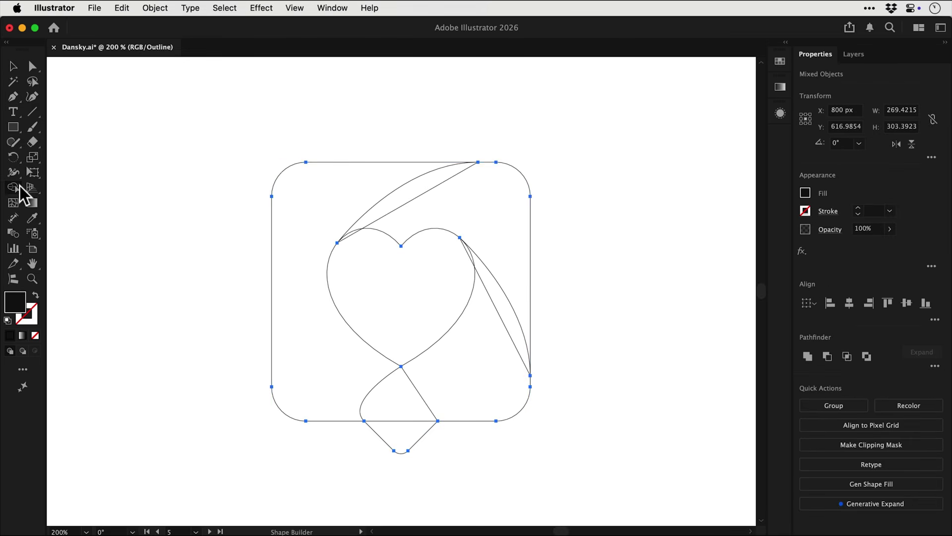
left_click(302, 252)
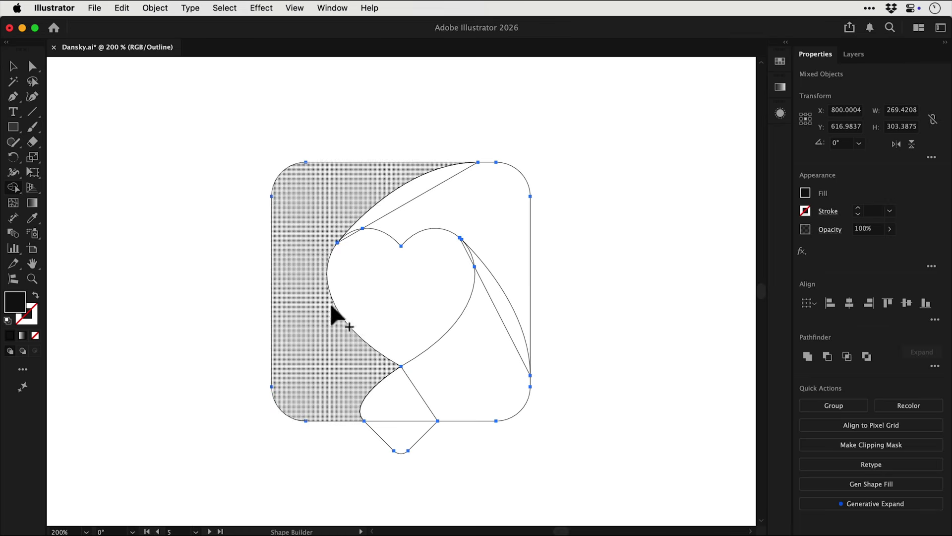
mouse_move(392, 391)
left_mouse_down()
mouse_move(444, 372)
mouse_move(506, 306)
left_mouse_up()
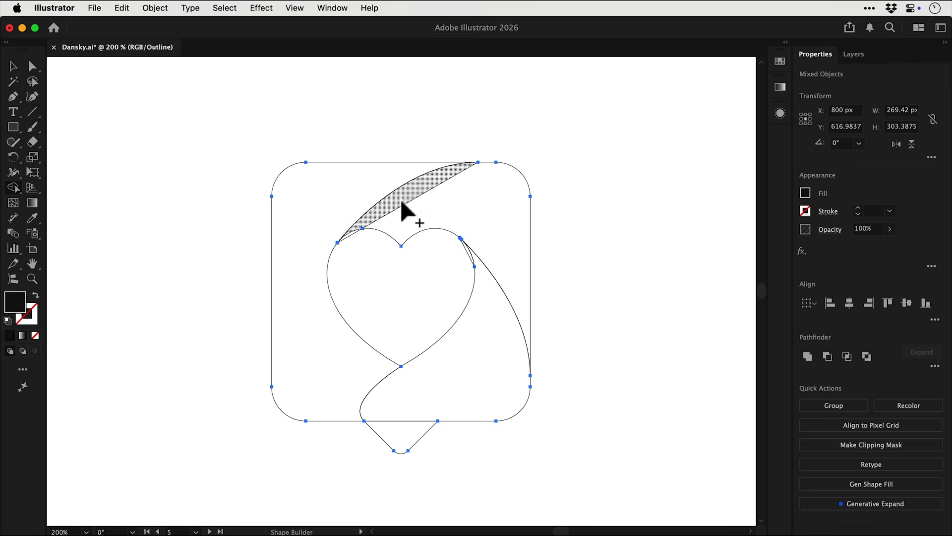
mouse_move(402, 201)
left_mouse_down()
mouse_move(446, 207)
mouse_move(488, 226)
left_mouse_up()
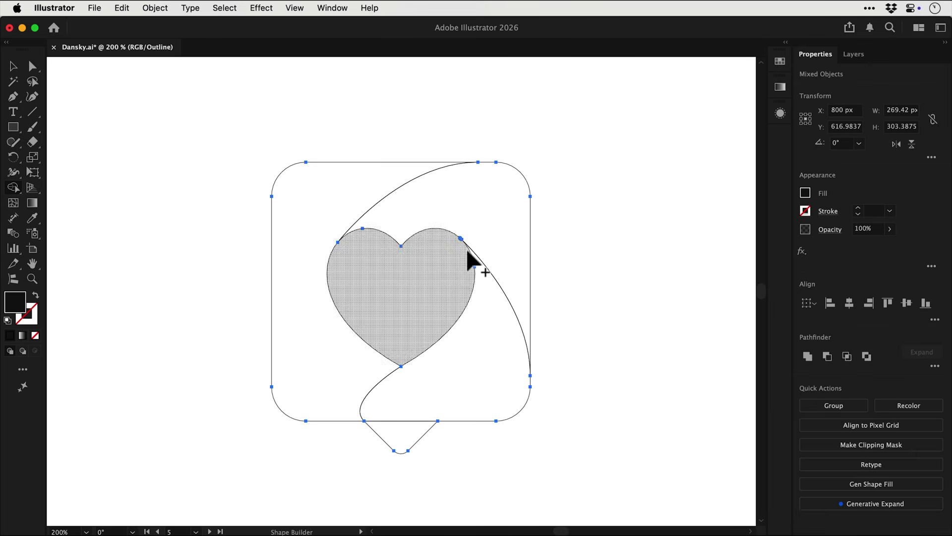
key("v")
left_click(224, 288)
key("super+y")
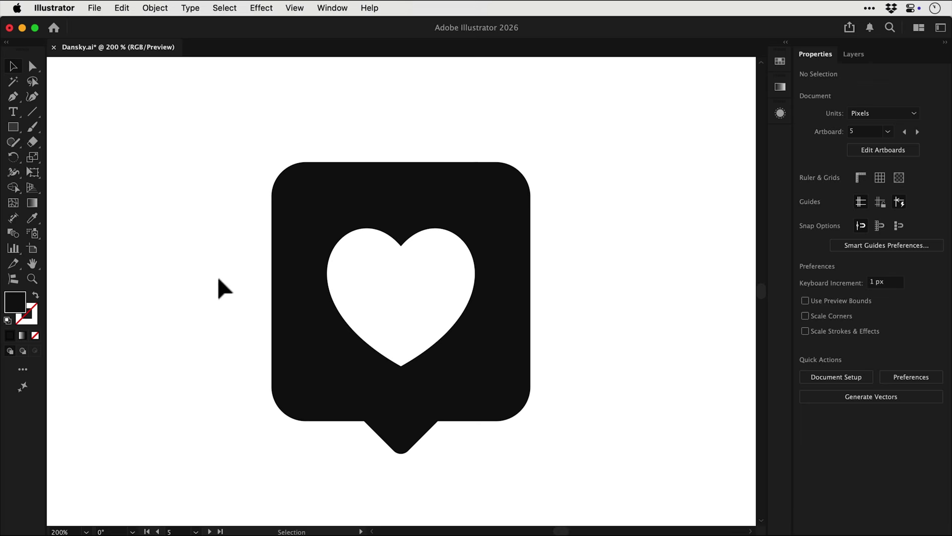
Step: Pull the left, upper-right, lower-right and tail pieces apart to check that they are separate shapes
left_click_drag(304, 284, 331, 271)
left_click_drag(439, 223, 515, 188)
left_click_drag(499, 307, 538, 328)
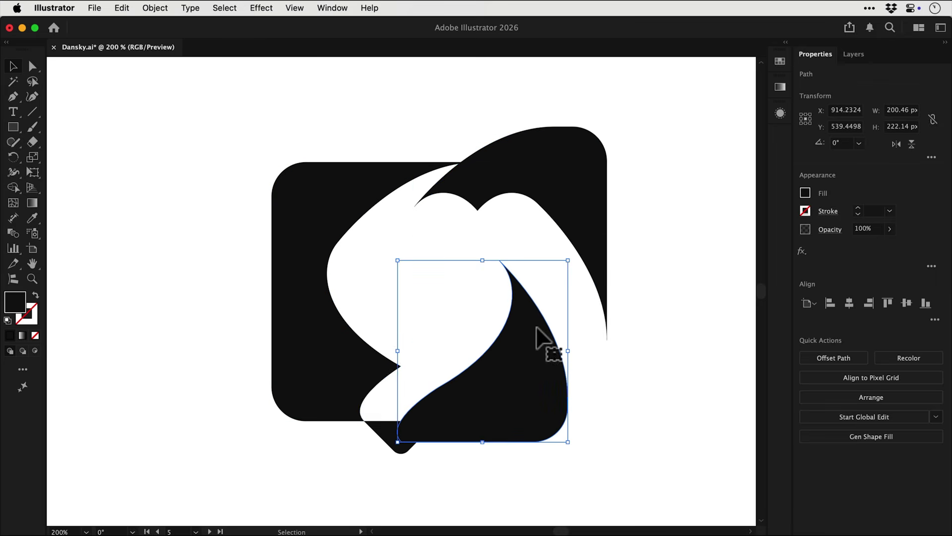
left_click_drag(335, 359, 272, 364)
left_click_drag(399, 444, 374, 471)
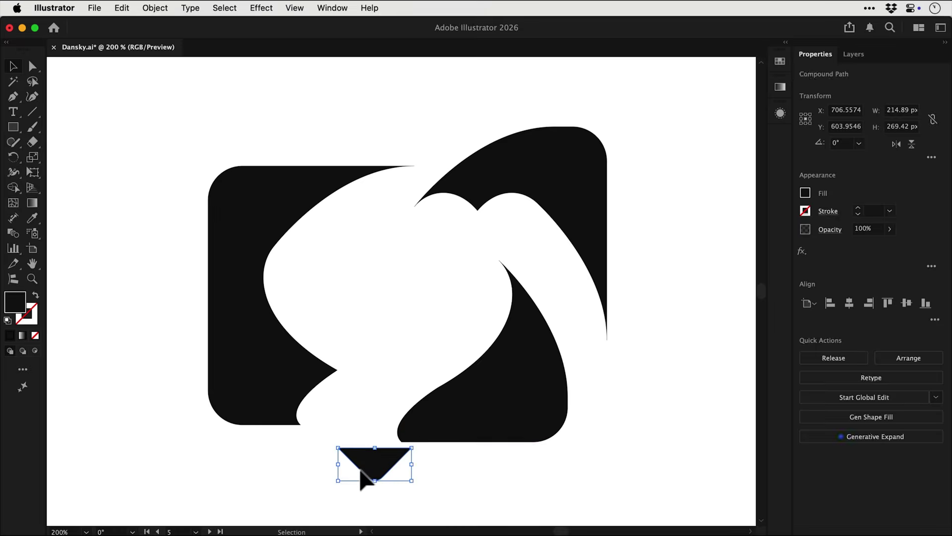
Step: Undo the moves of the bubble's pieces
key("super+shift+a")
key("super+z")
key("super+z")
key("super+z")
key("super+z")
key("super+z")
key("super+z")
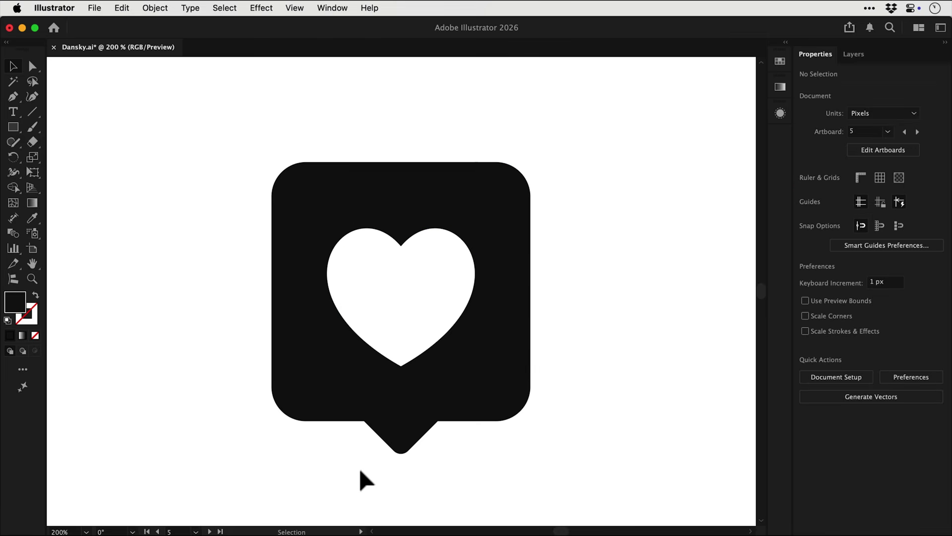
Step: Fill the bubble's left piece with a linear gradient and recolour its start stop to a light orange
left_click(329, 202)
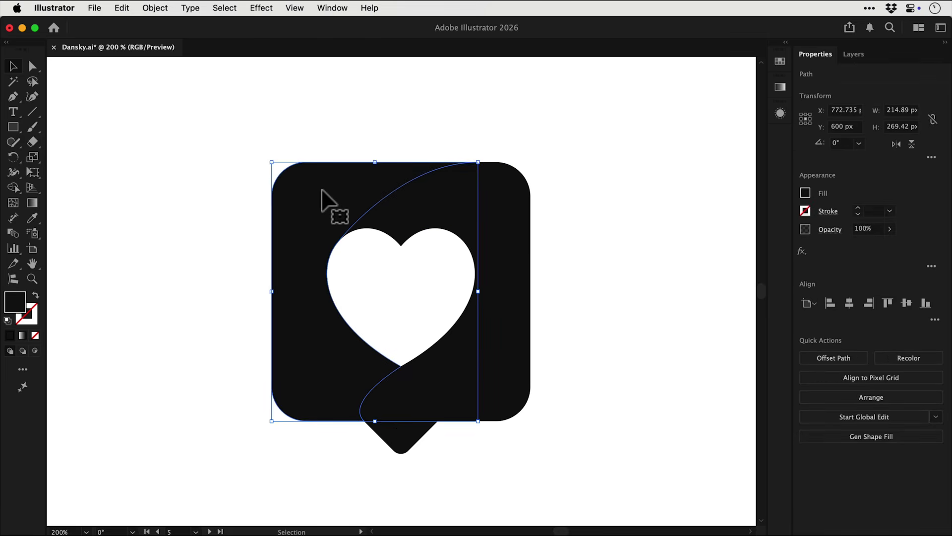
left_click(779, 88)
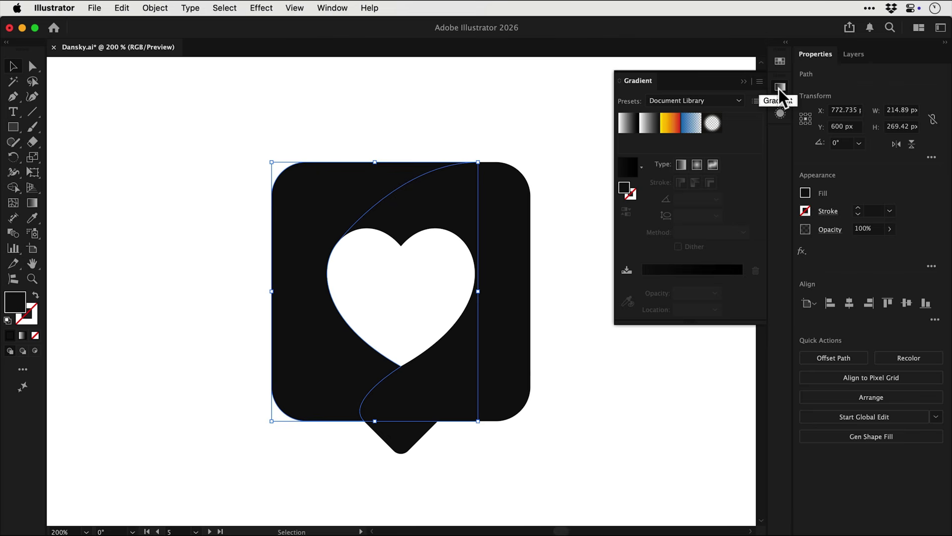
left_click(629, 124)
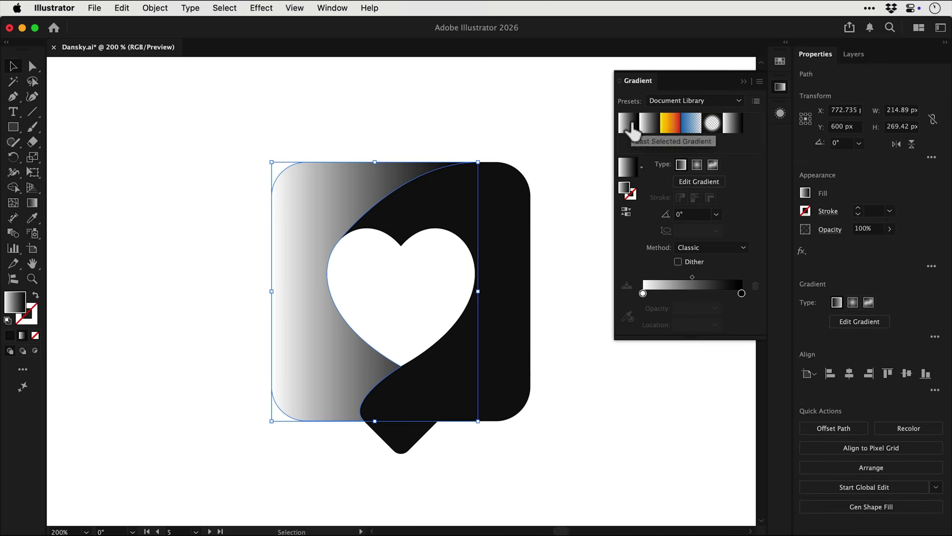
double_click(642, 293)
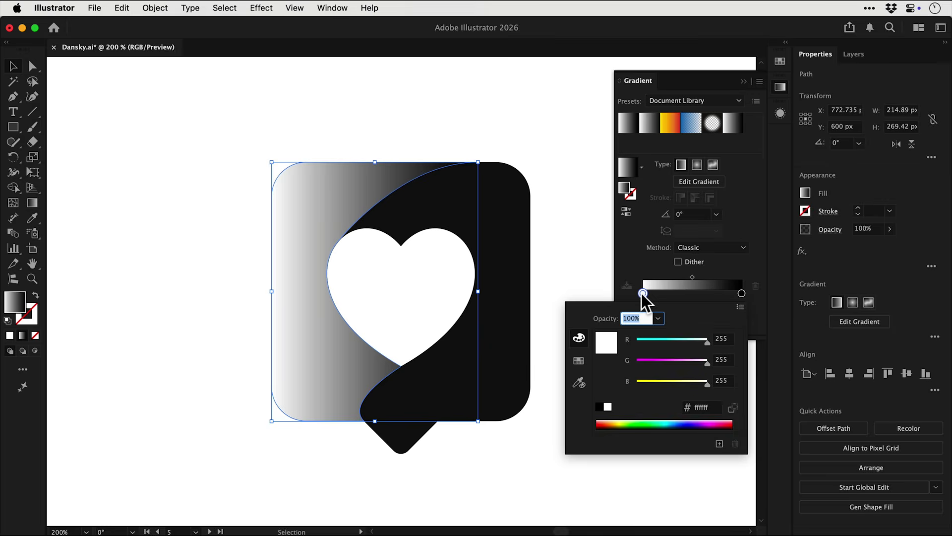
left_click_drag(707, 363, 700, 343)
Step: Recolour the gradient's end stop to a crimson red with R 227 and B 57
double_click(741, 293)
left_click(655, 381)
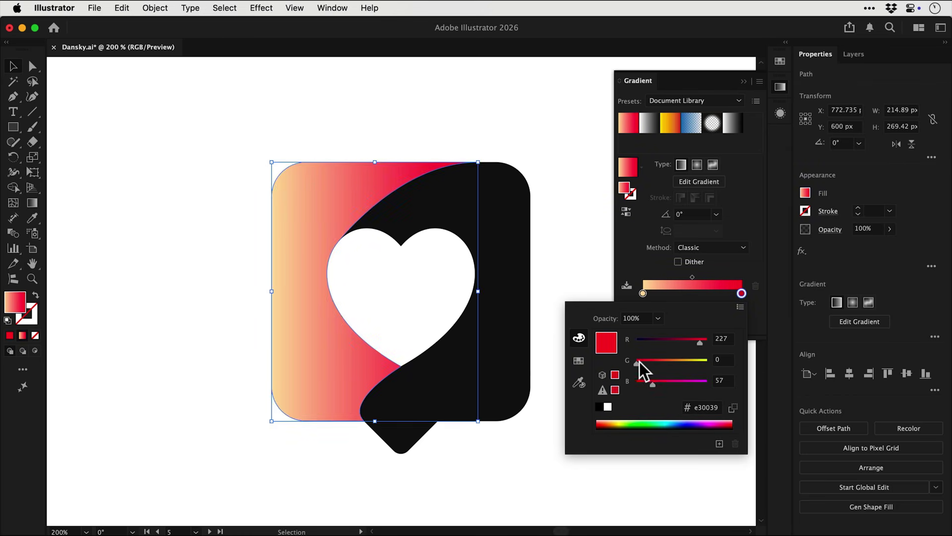
left_click_drag(639, 362, 647, 361)
Step: Lower the green value of the gradient's start stop to make it a pinker peach, and deselect the piece
left_click(643, 294)
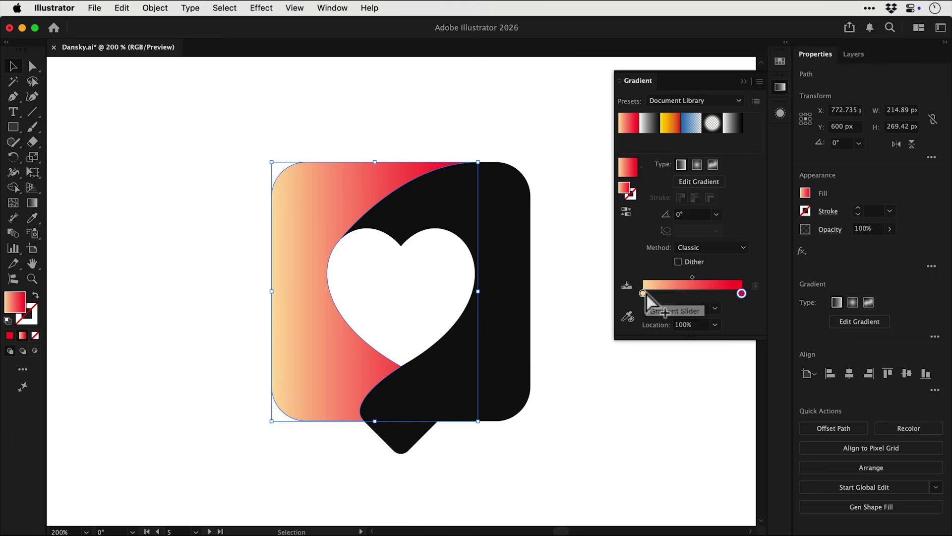
double_click(643, 294)
left_click_drag(696, 361, 692, 361)
left_click(567, 271)
Step: Select the upper-right, lower-right and tail pieces and copy the left piece's gradient onto them with the Eyedropper
left_click(440, 204)
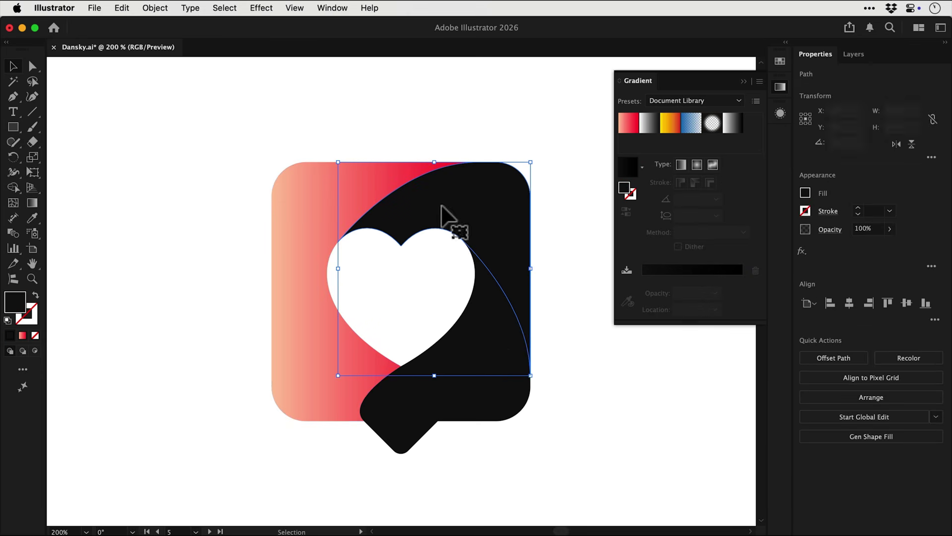
left_click(490, 333, "shift")
left_click(419, 439, "shift")
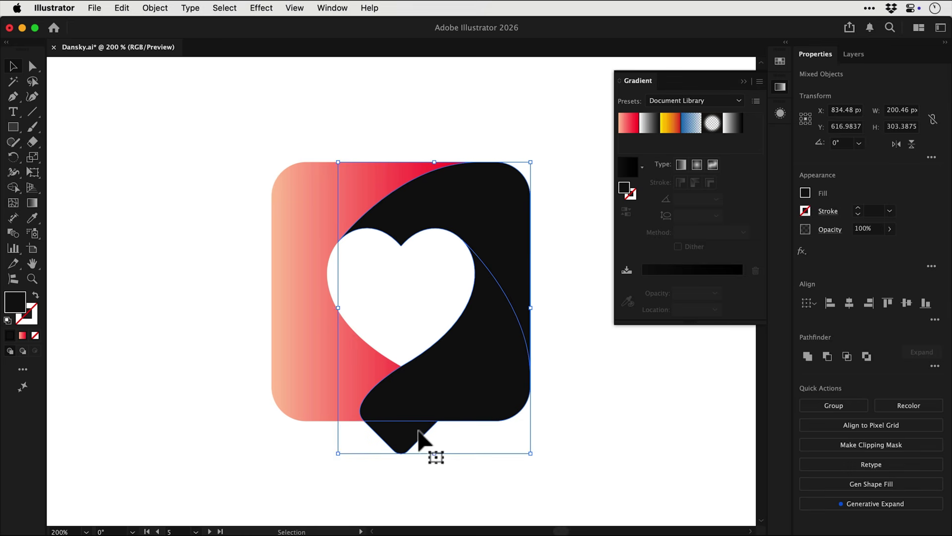
key("i")
left_click(337, 368)
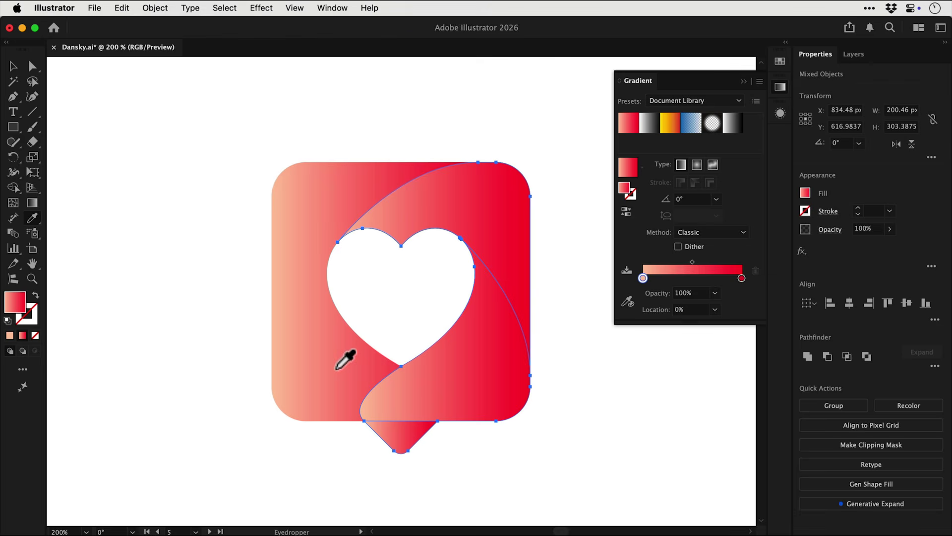
Step: Redirect the lower-right piece's gradient diagonally from beside the tail up beyond the bubble's right edge at about 47.61°, and save the document
key("v")
left_click(497, 355)
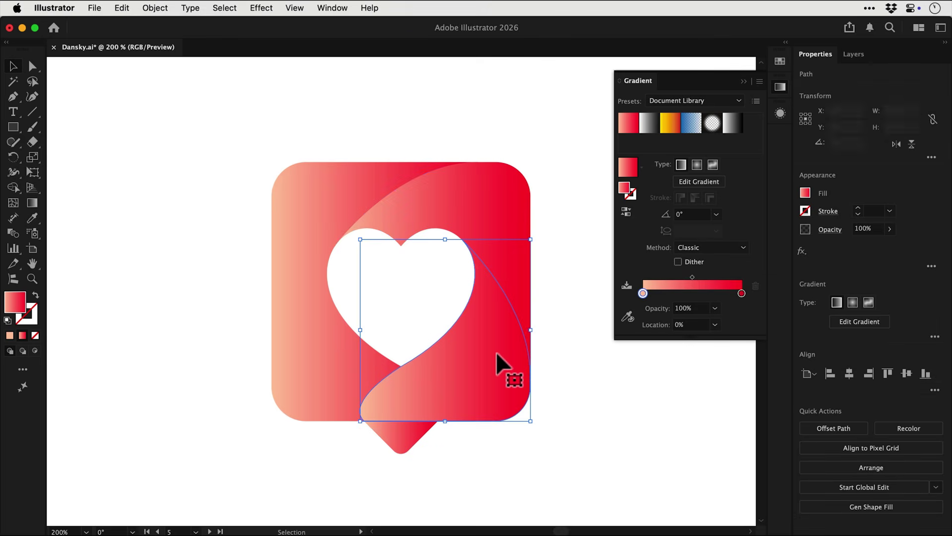
key("g")
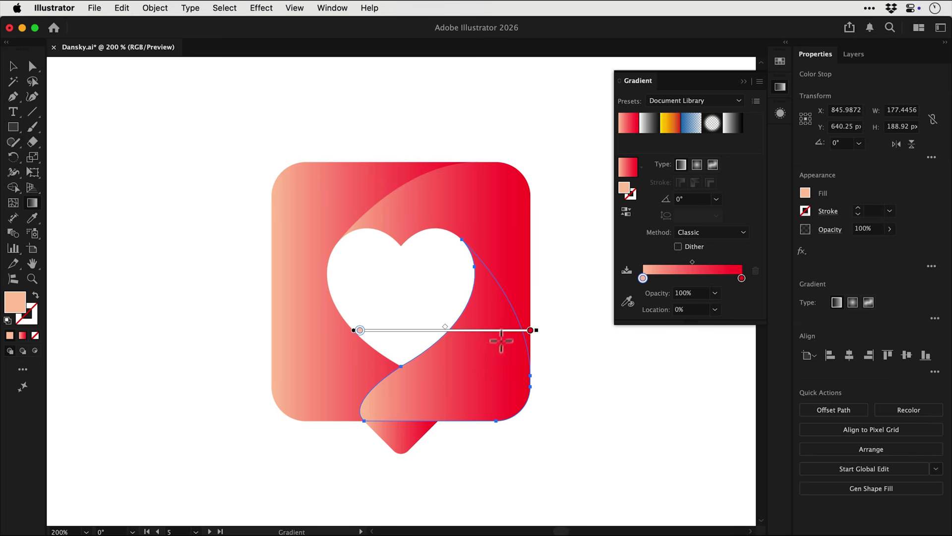
left_click_drag(511, 293, 438, 401)
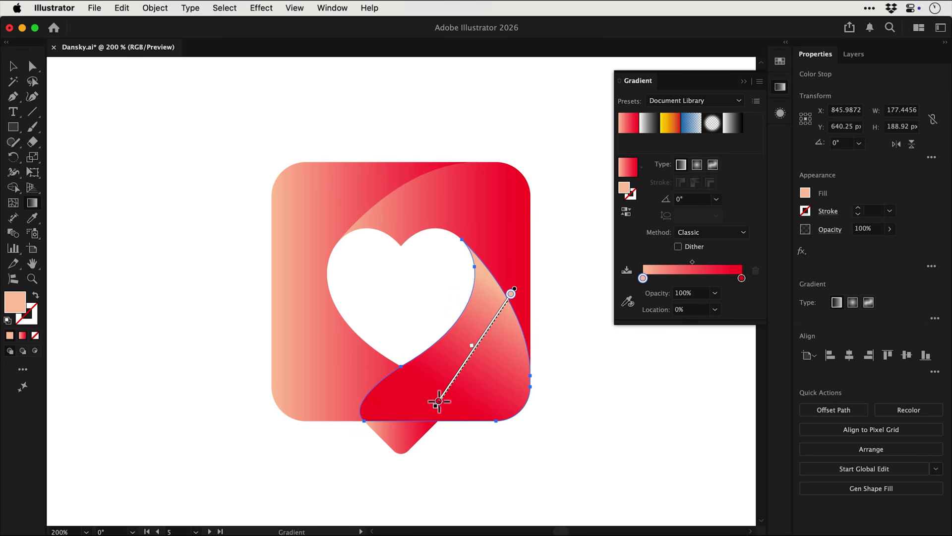
left_click_drag(378, 451, 590, 219)
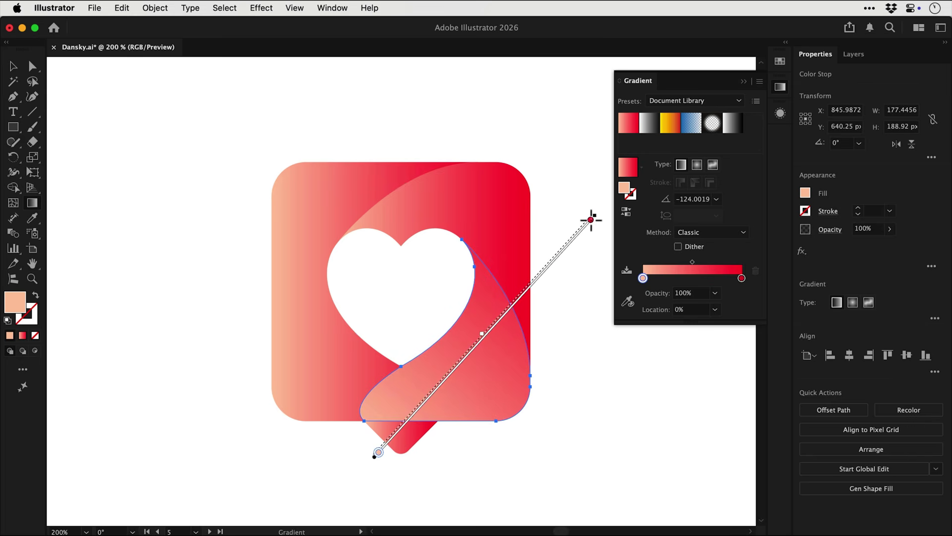
key("v")
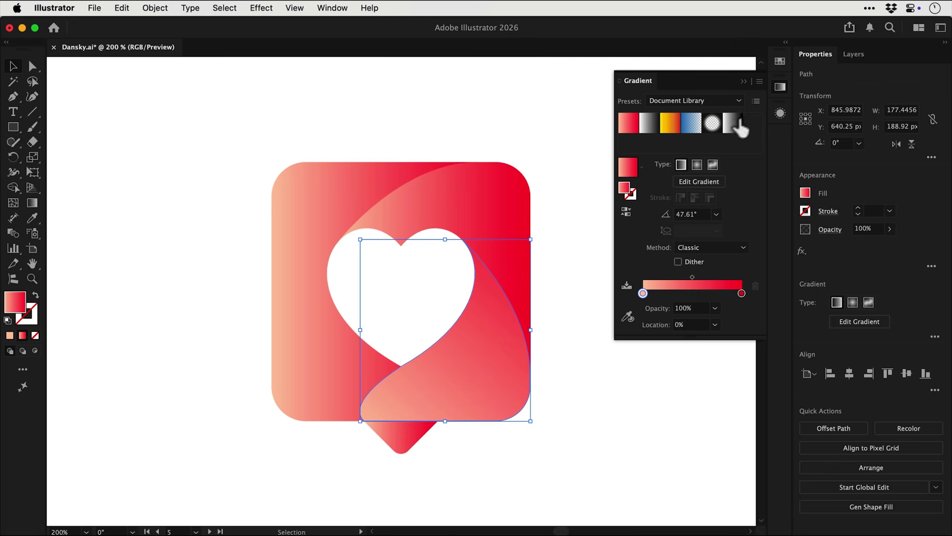
left_click(779, 90)
left_click(643, 297)
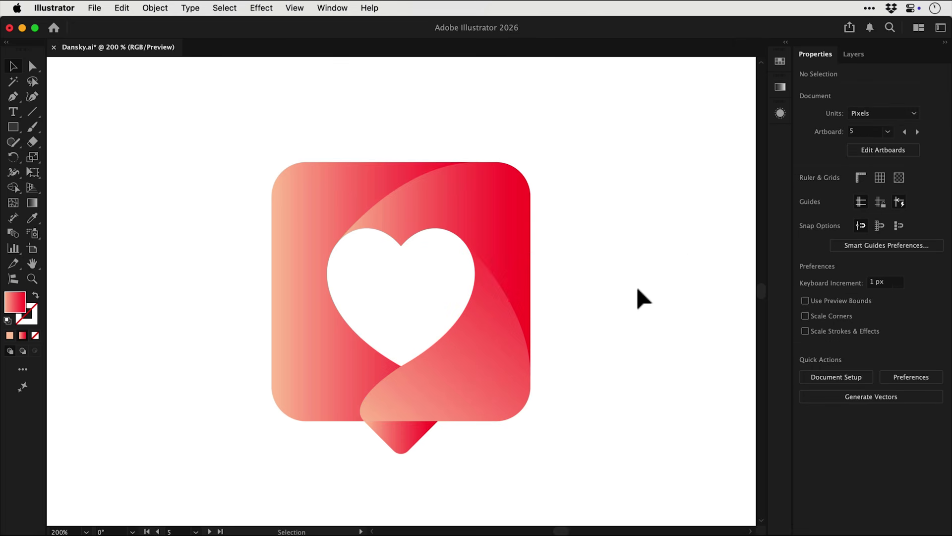
key("super+s")
Step: Select the whole icon and try shifting its linked colours to purple and pink with Recolor Artwork
left_click_drag(250, 146, 495, 409)
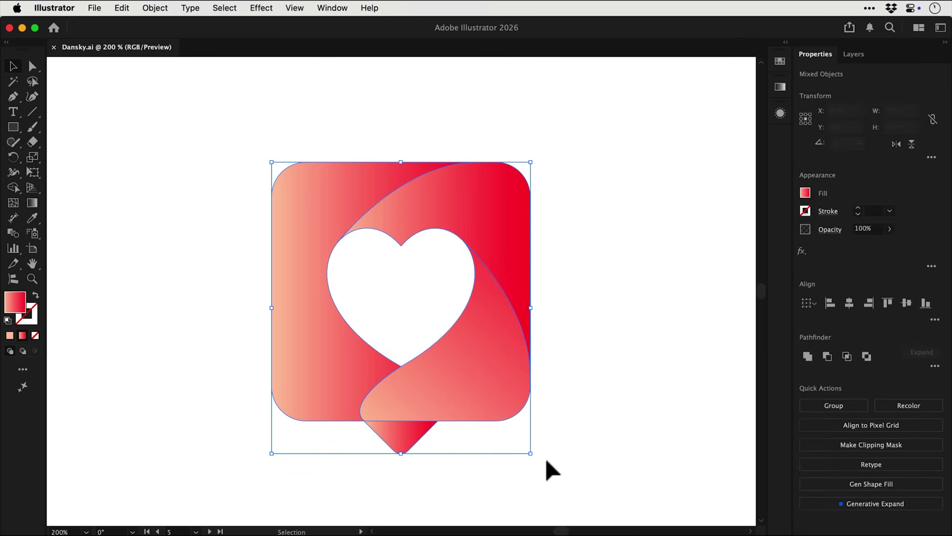
left_click(122, 8)
mouse_move(218, 261)
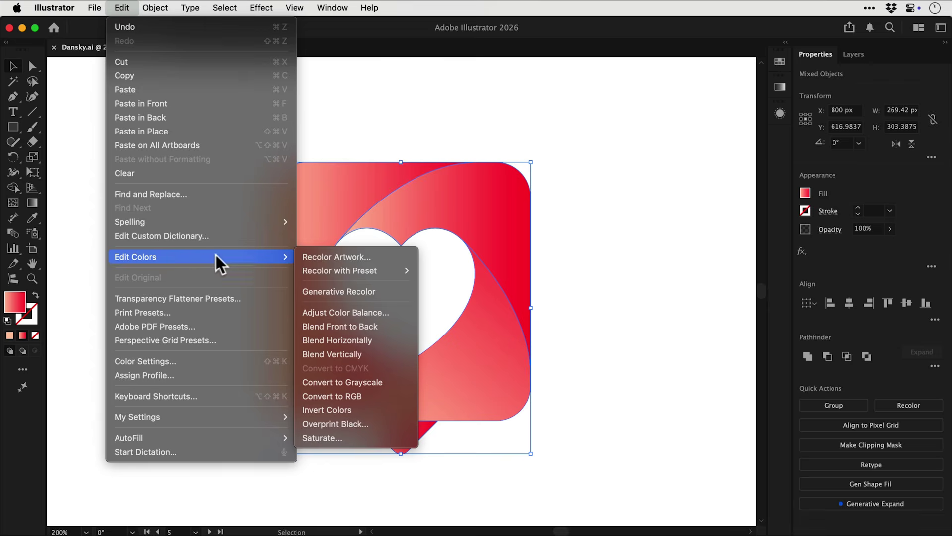
left_click(328, 257)
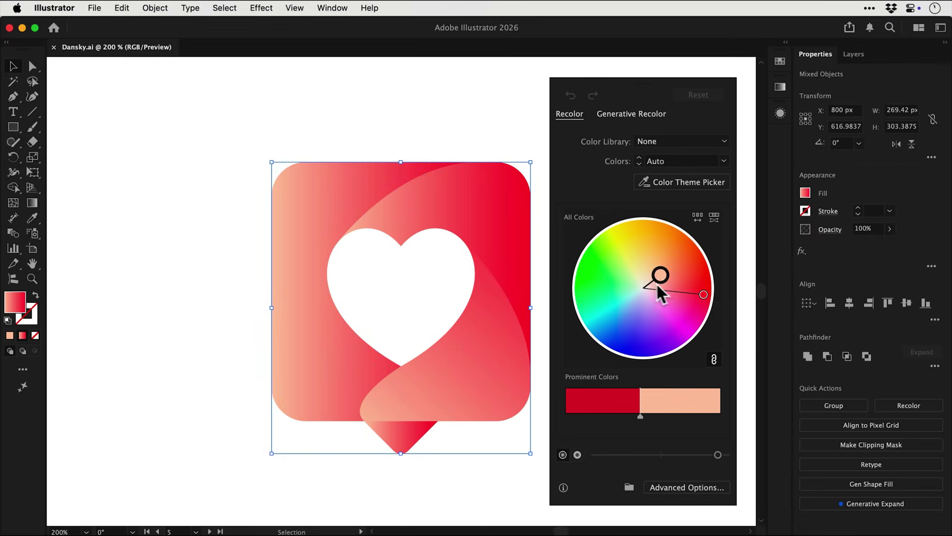
left_click_drag(703, 295, 651, 343)
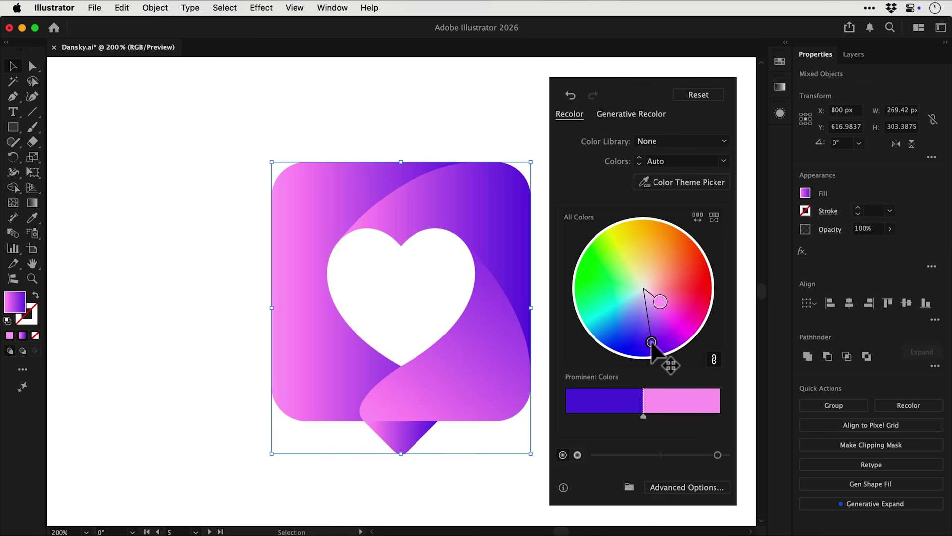
Step: Try moving the unlinked harmony colours separately, reset the artwork's colours and deselect the icon
left_click(713, 358)
left_click_drag(660, 301, 703, 295)
left_click_drag(651, 342, 629, 299)
left_click(698, 96)
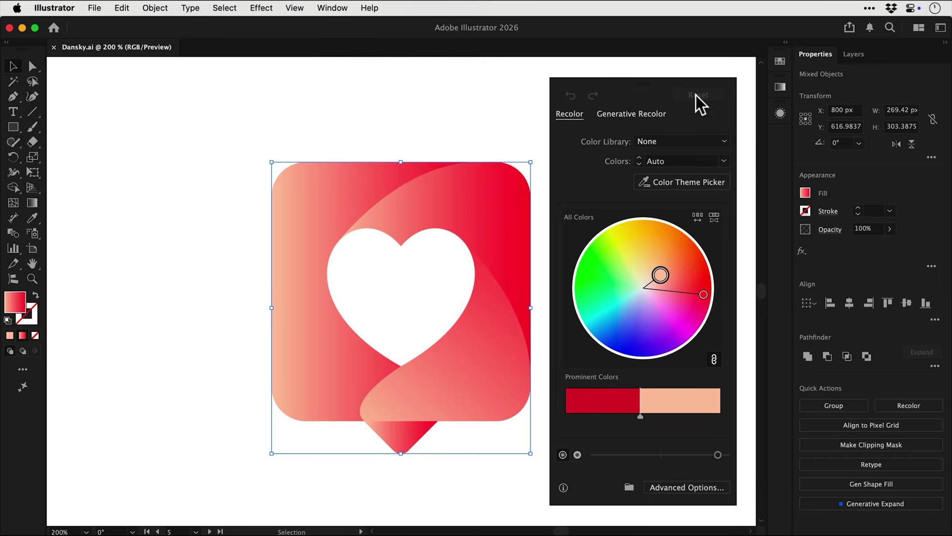
key("Escape")
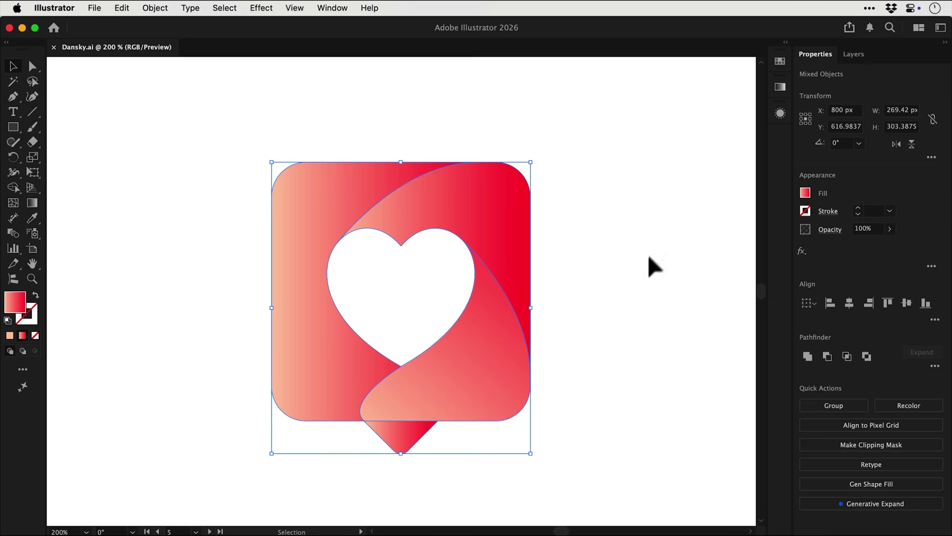
left_click(639, 297)
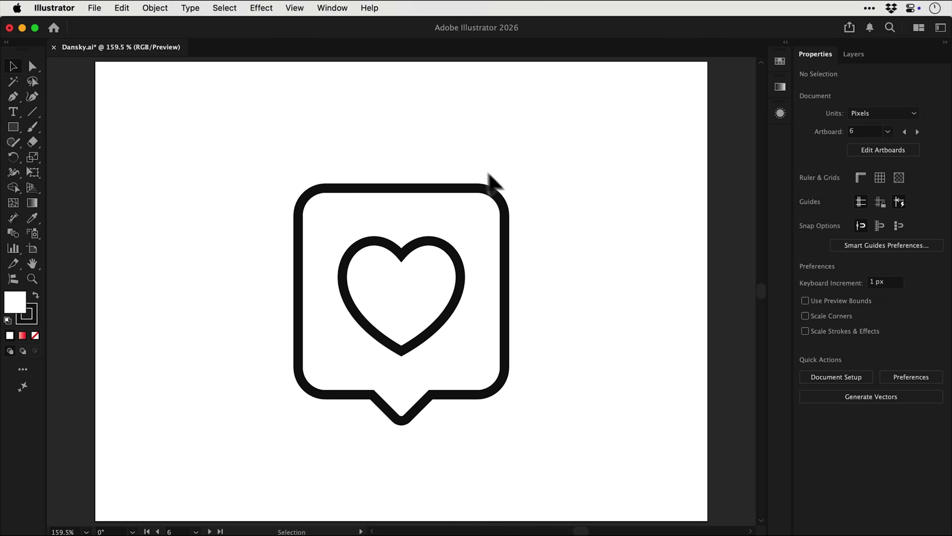
Step: Create an action set named Dansky and start recording a new action named Isometric in it
left_click(332, 8)
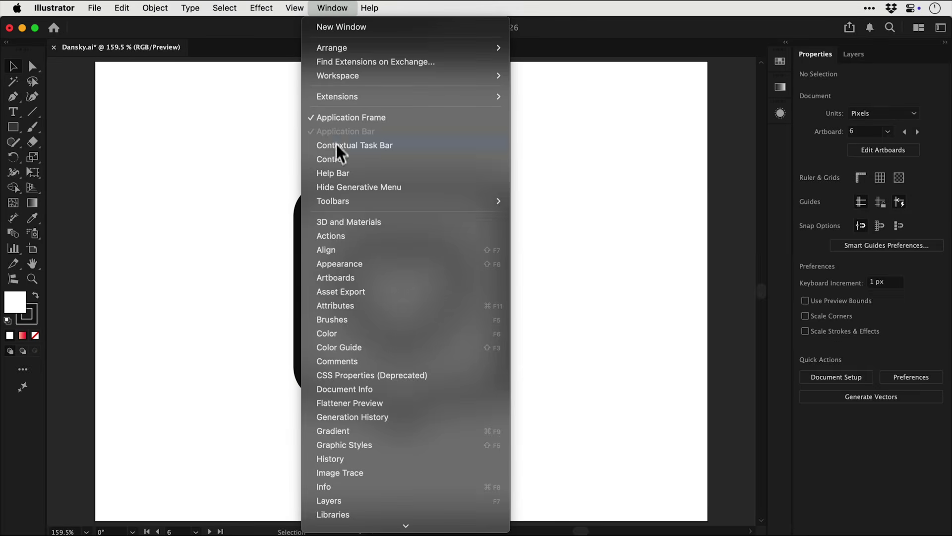
left_click(335, 235)
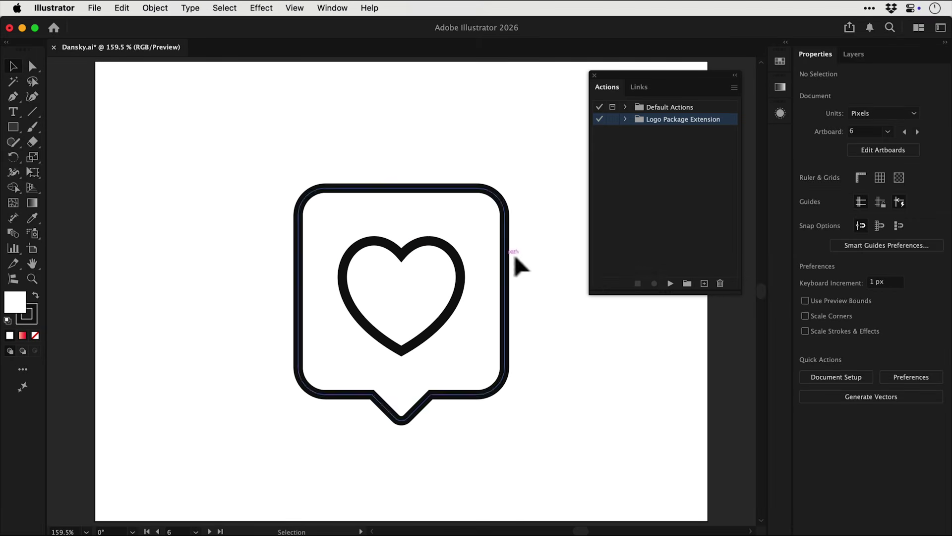
left_click(687, 283)
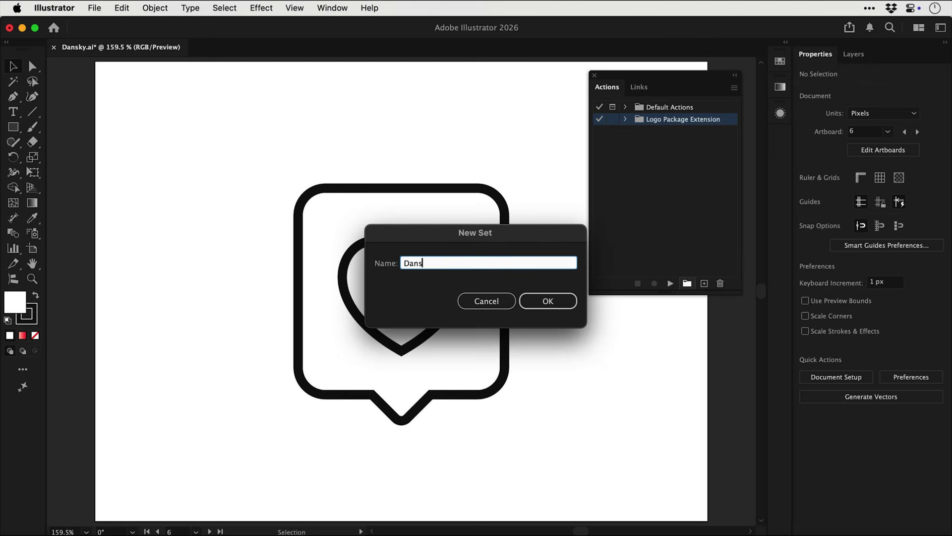
key("Return")
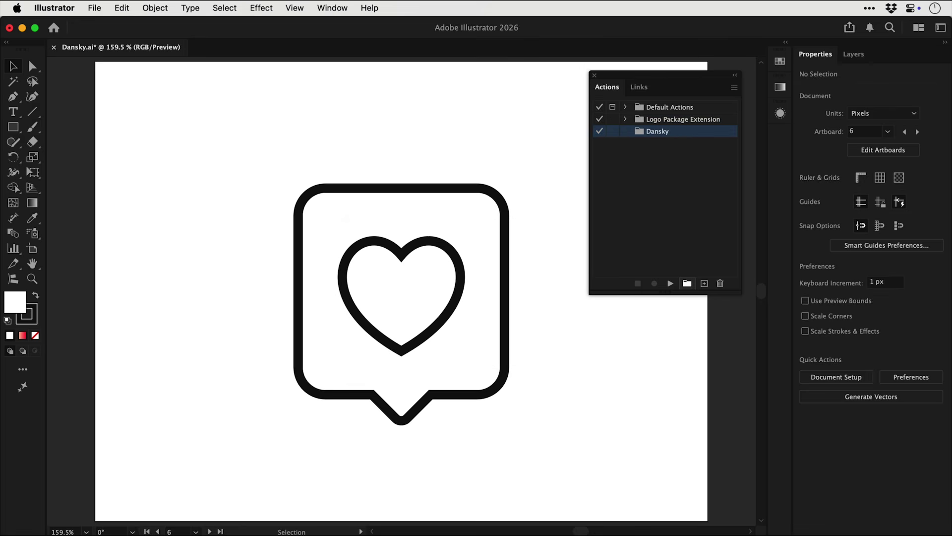
left_click(704, 283)
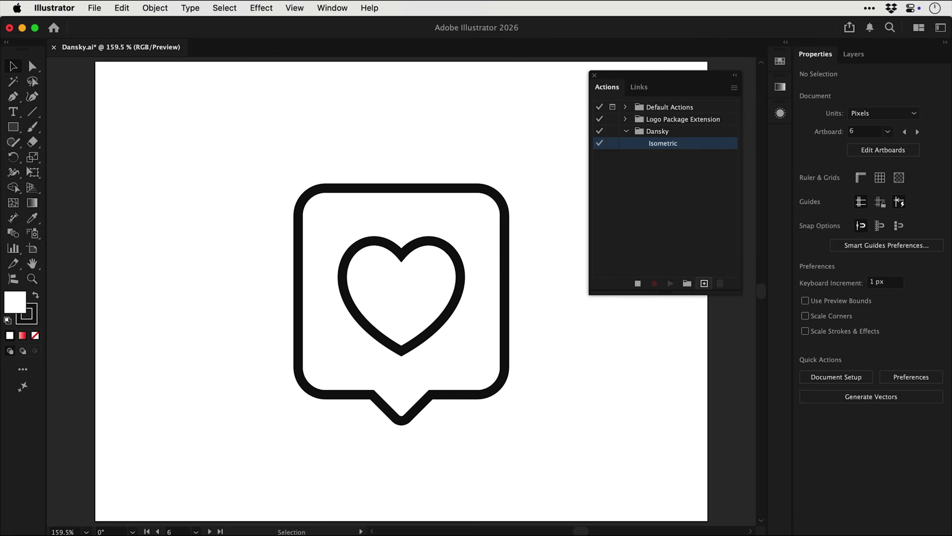
Step: Scale the speech bubble outline non-uniformly to 100% horizontal and 86.602% vertical, and compare it by undoing and redoing the change
left_click(396, 190)
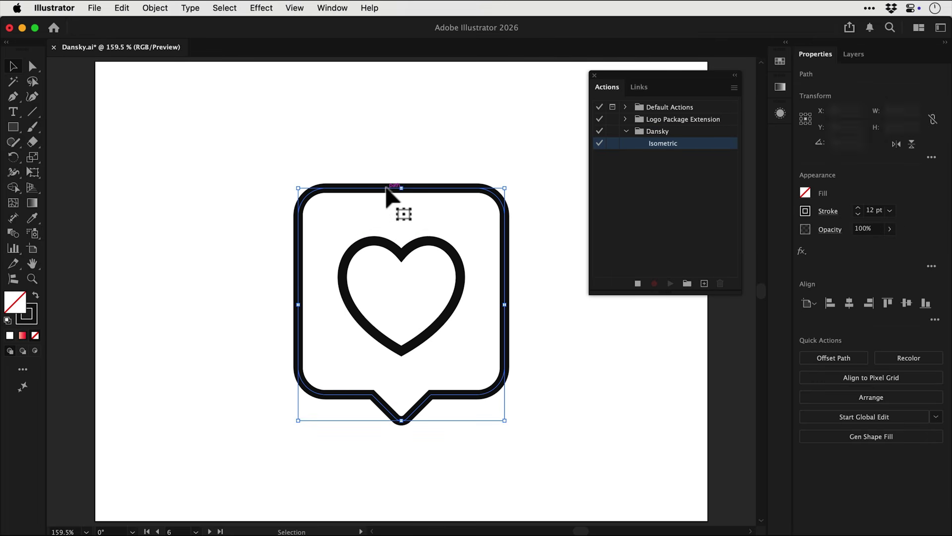
left_click(166, 9)
mouse_move(165, 27)
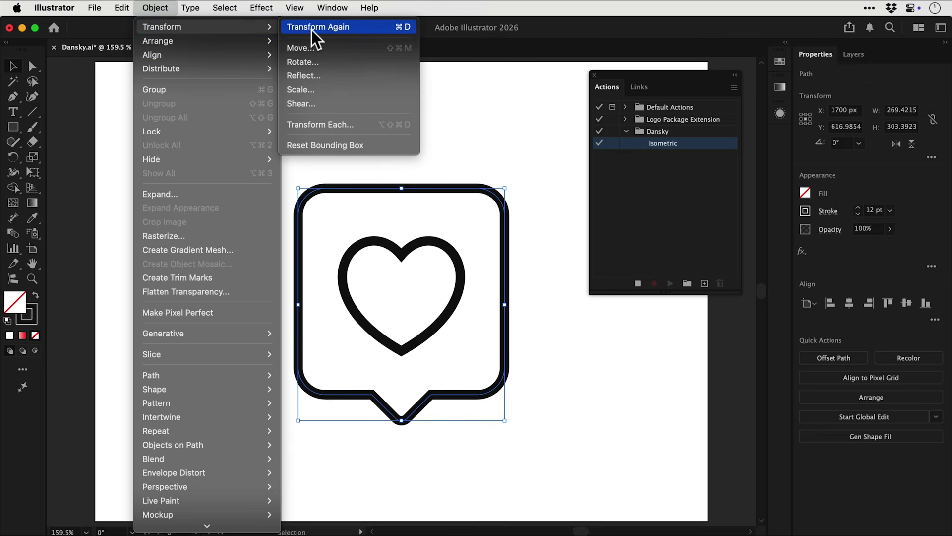
left_click(308, 90)
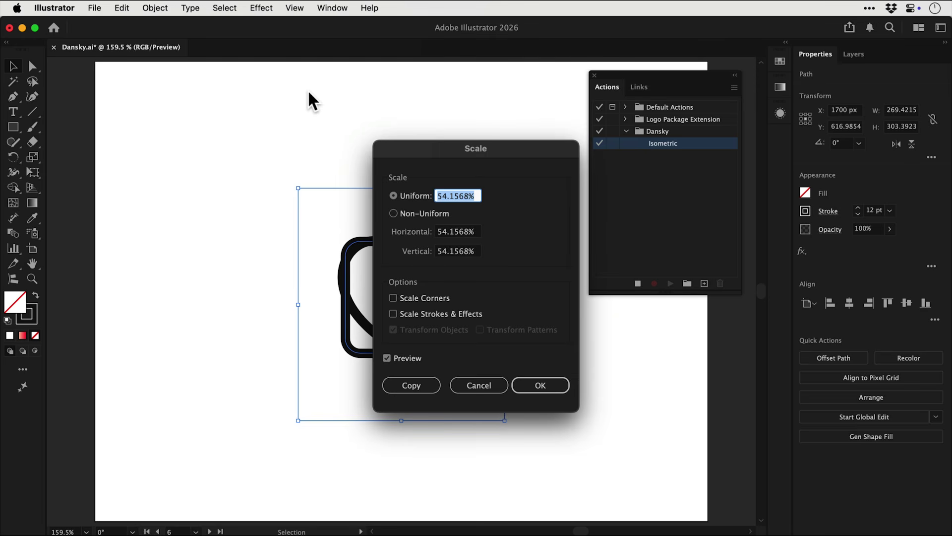
left_click(394, 213)
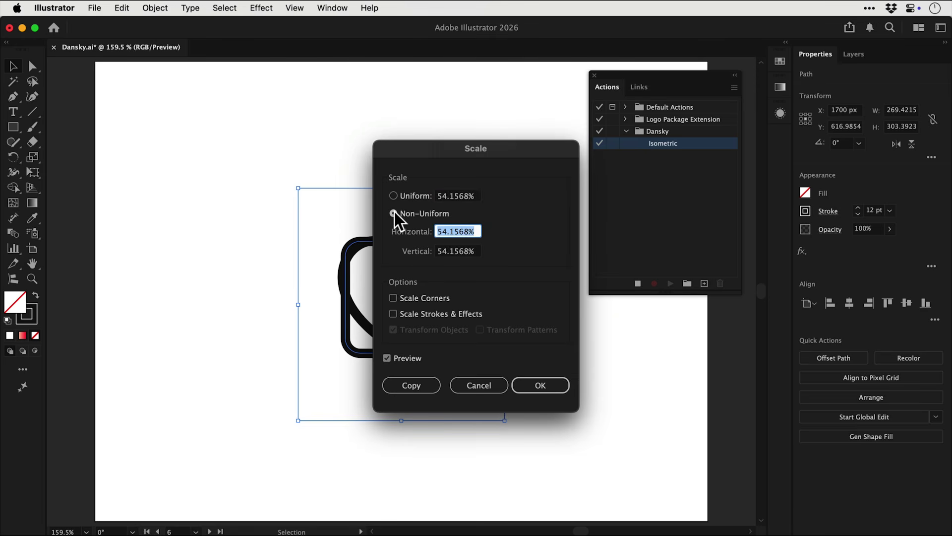
type("100")
key("Tab")
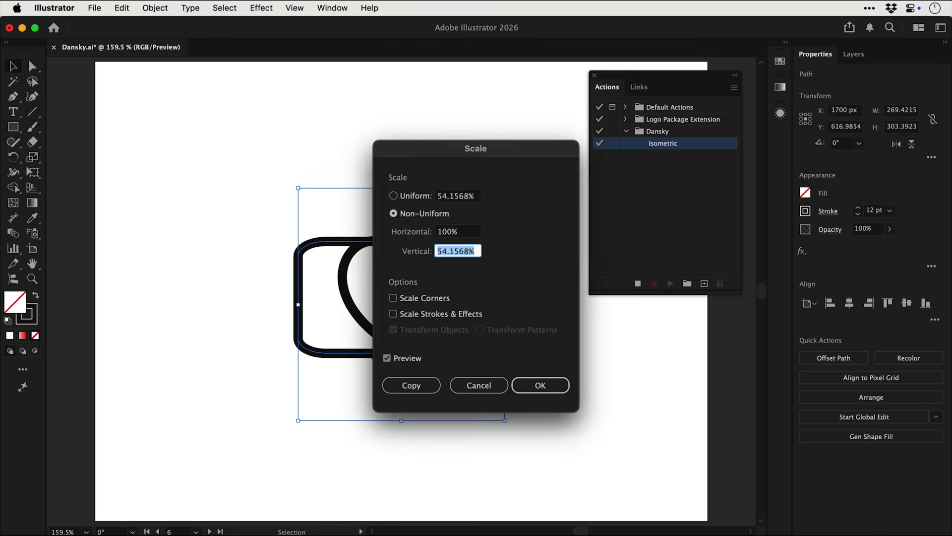
type("86.602")
key("Return")
key("super+z")
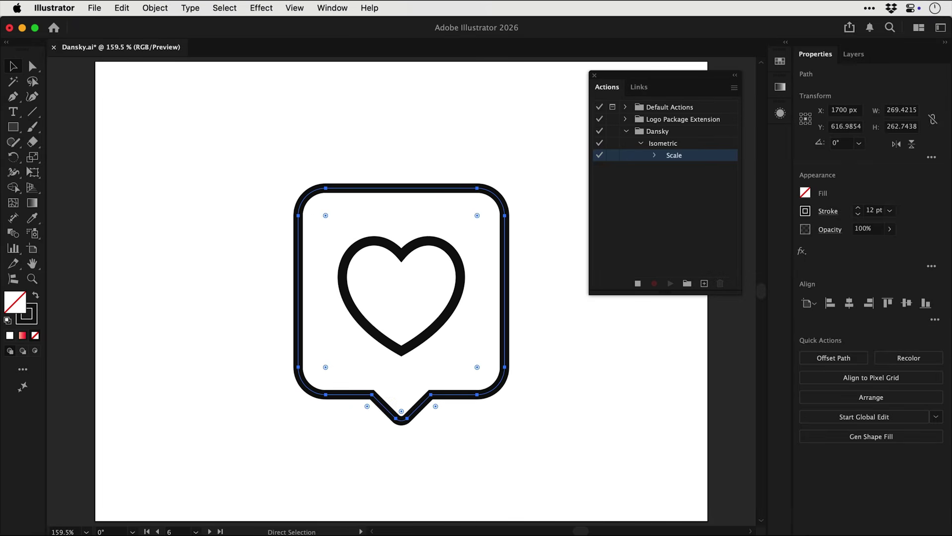
key("super+shift+z")
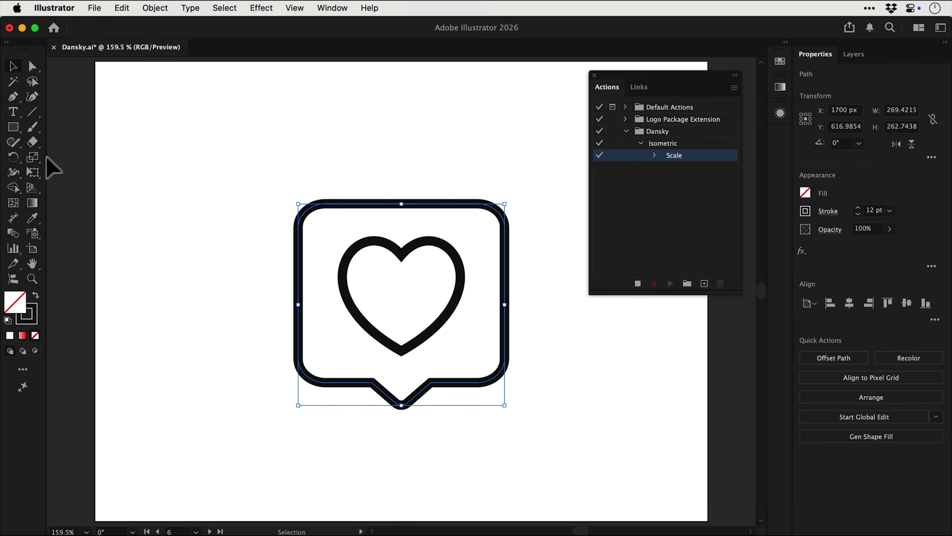
Step: Shear the speech bubble outline by -30° along the horizontal axis
left_click_drag(37, 155, 85, 174)
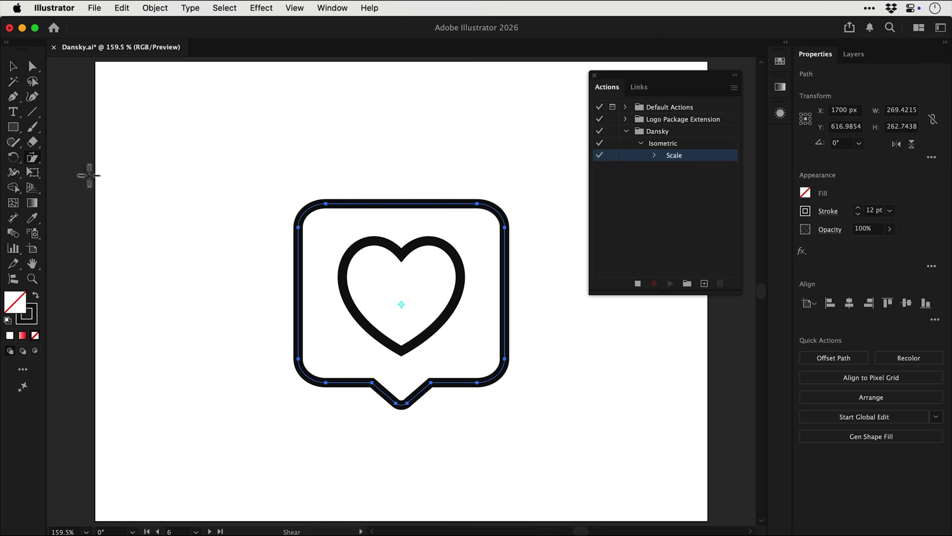
key("Return")
type("-30")
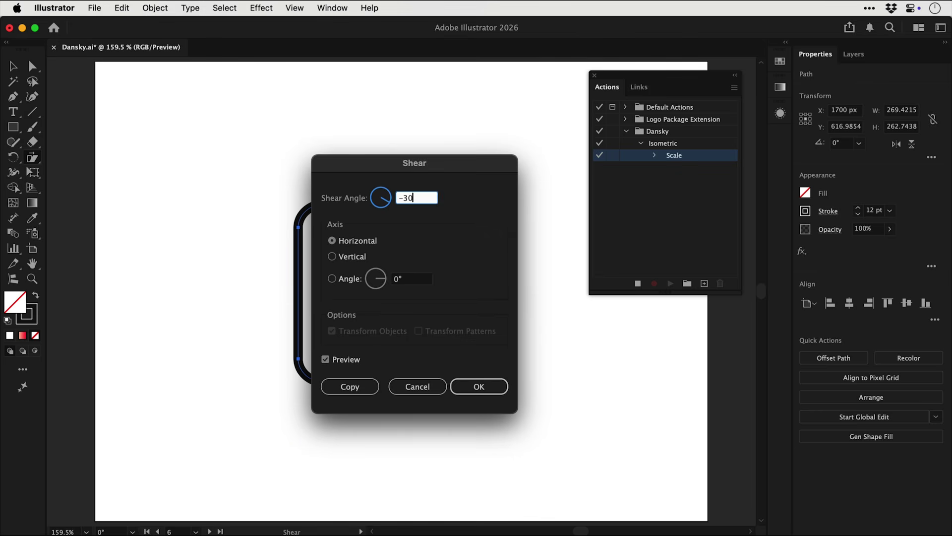
key("Return")
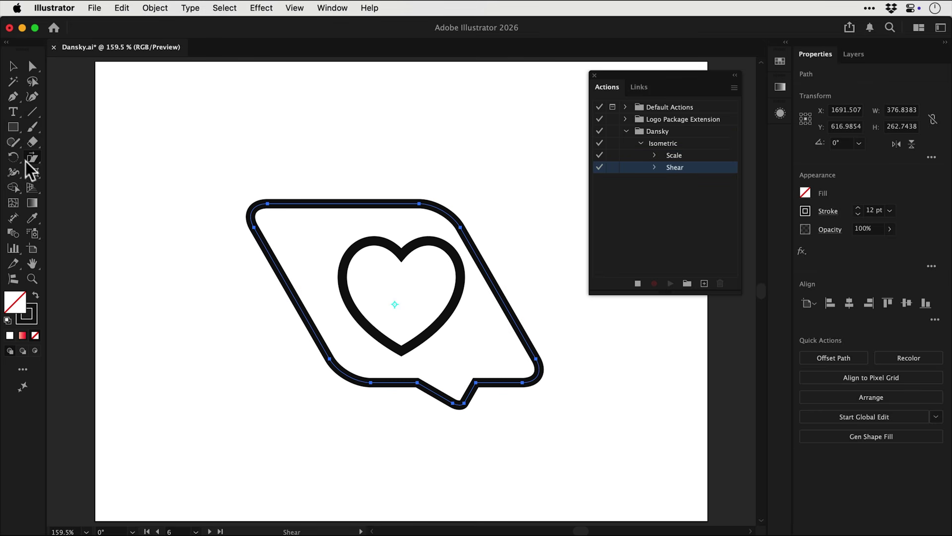
Step: Rotate the sheared speech bubble outline by 30° and stop recording the action
left_click(14, 158)
key("Return")
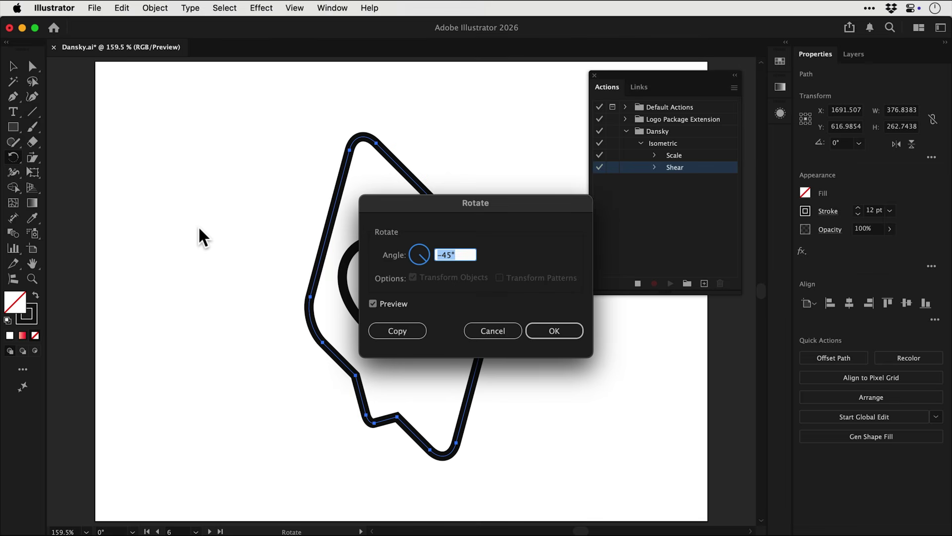
type("30")
key("Return")
key("v")
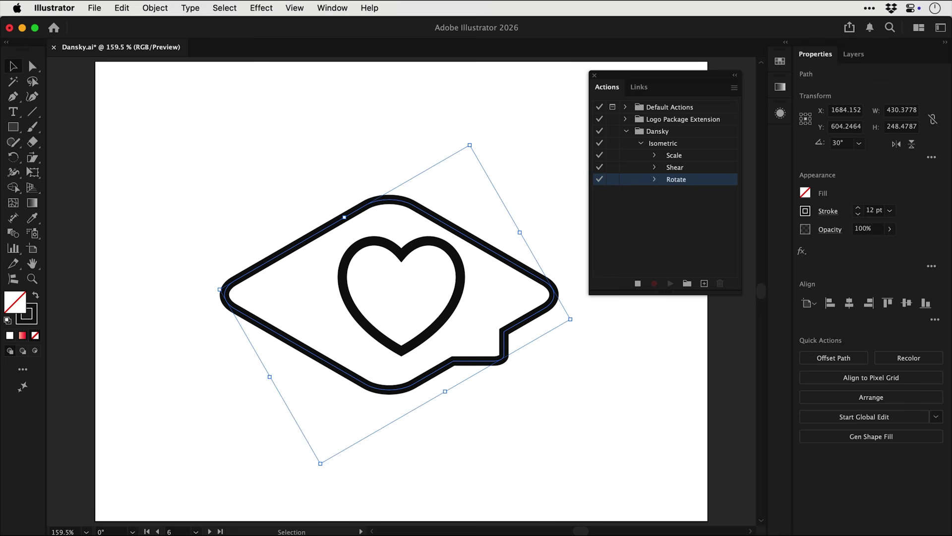
left_click(636, 283)
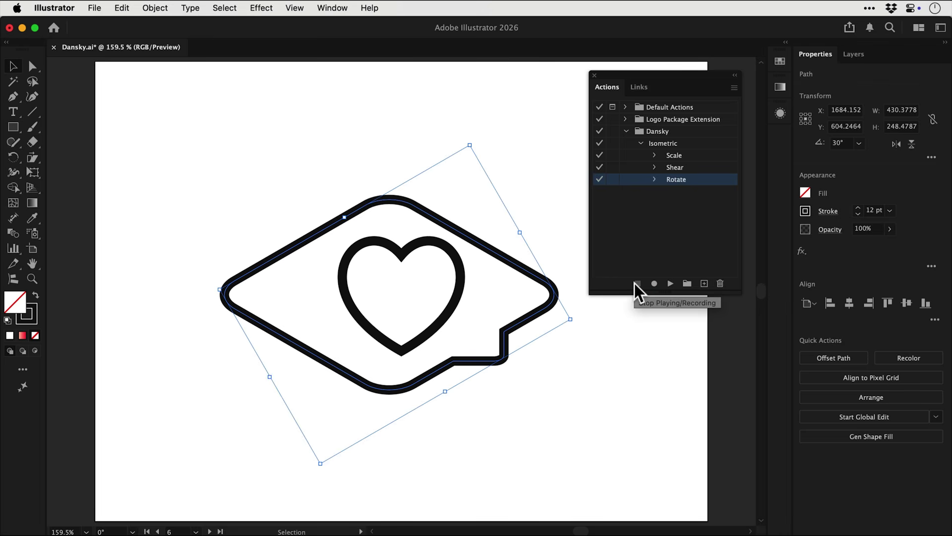
Step: Play the Isometric action on the heart outline and keep the heart selected
left_click(462, 293)
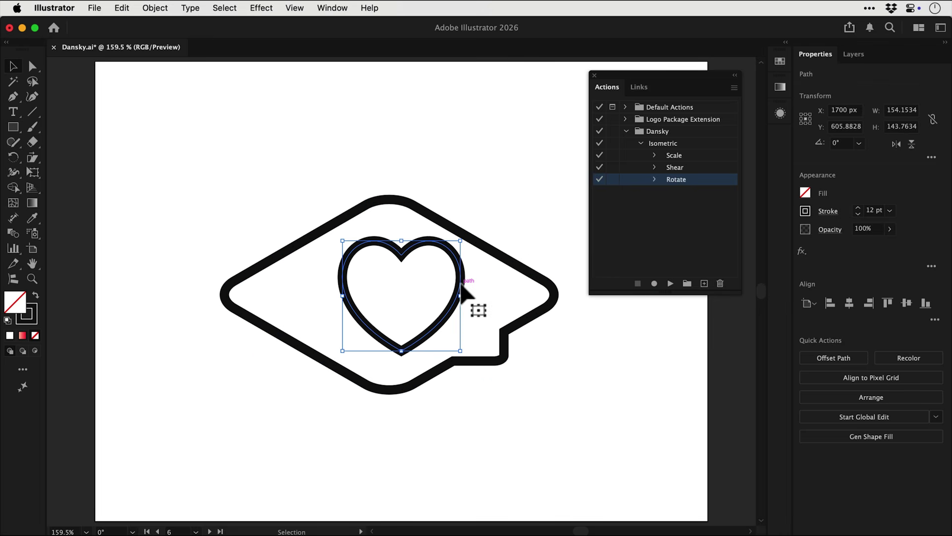
left_click(687, 144)
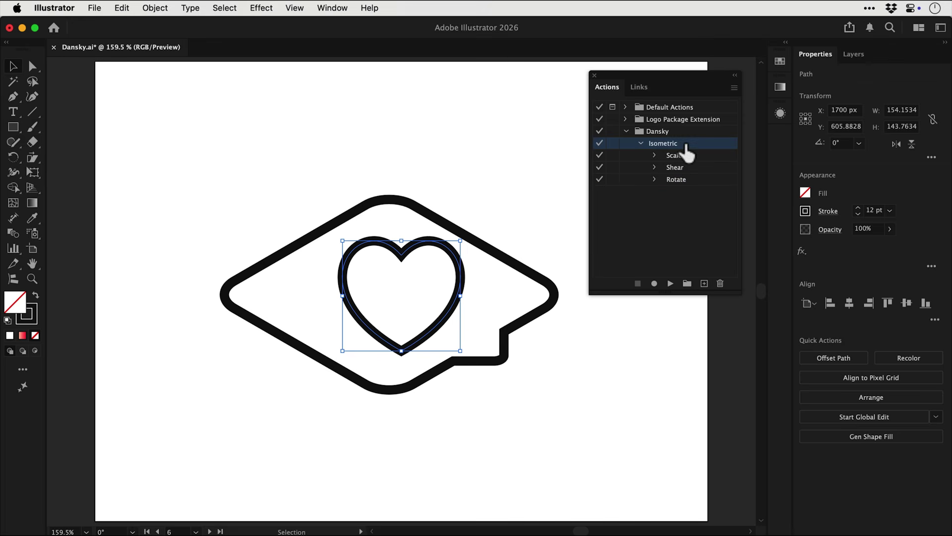
left_click(671, 283)
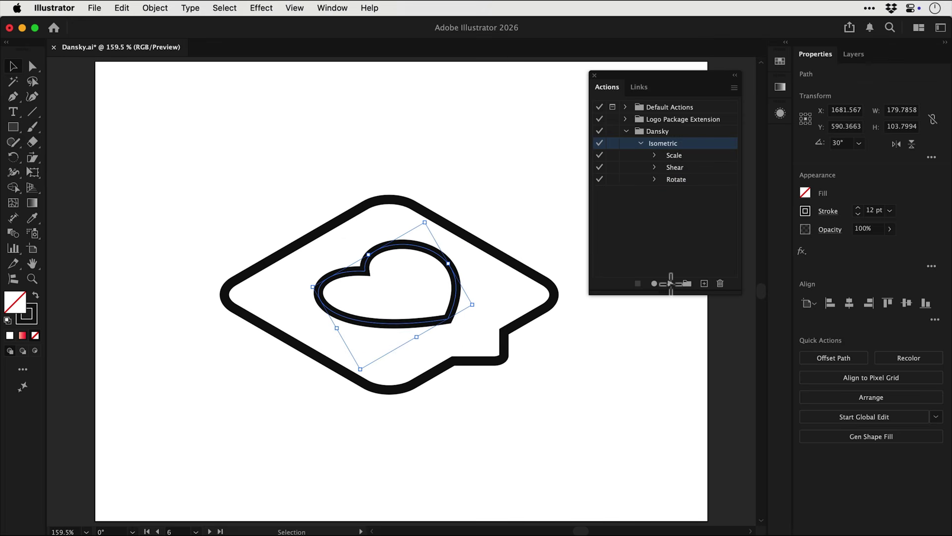
left_click(457, 289)
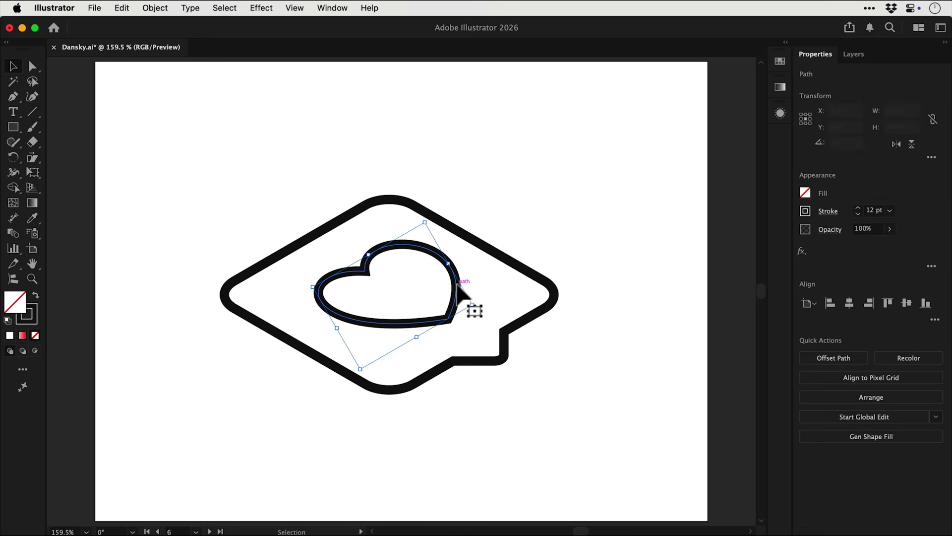
Step: Nudge the isometric heart outline 10 px left and 3 px down inside the speech bubble
key("Left")
key("Left")
key("Left")
key("Left")
key("Left")
key("Left")
key("Left")
key("Left")
key("Left")
key("Left")
key("Down")
key("Down")
key("Down")
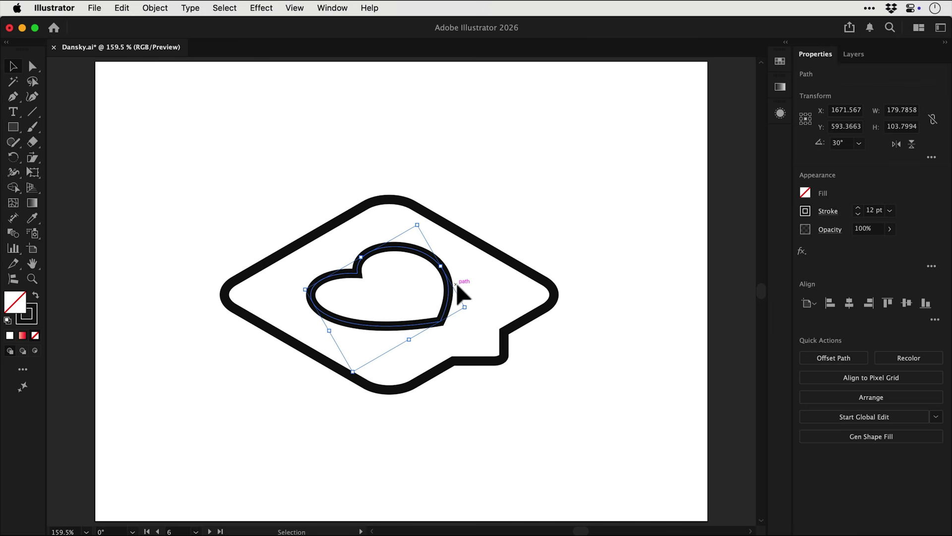
Step: Group the heart and speech bubble outlines and centre the group horizontally and vertically on the artboard
key("super+a")
key("super+g")
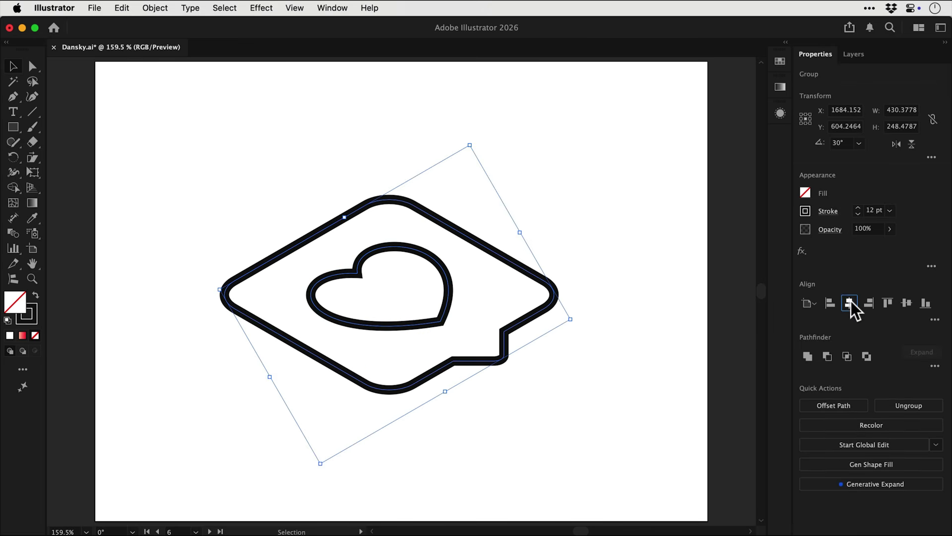
left_click(849, 302)
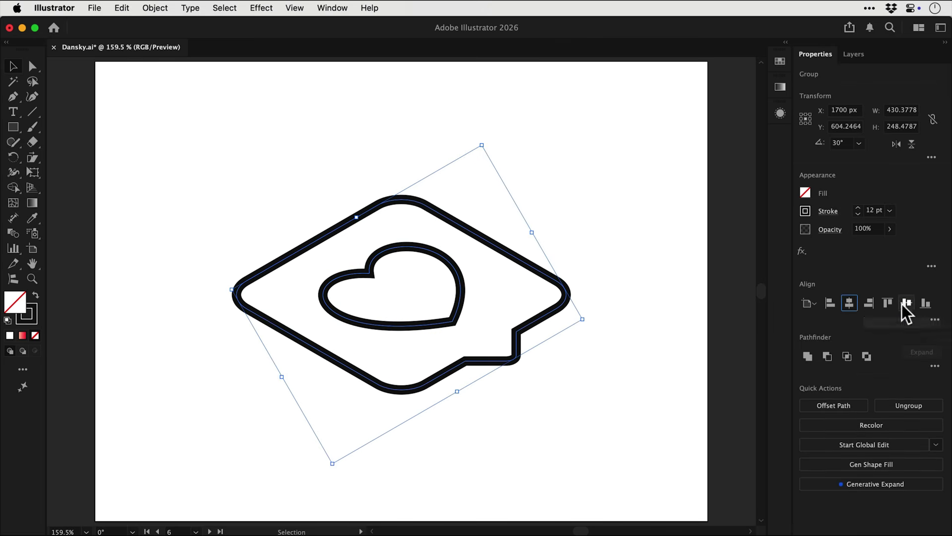
left_click(906, 302)
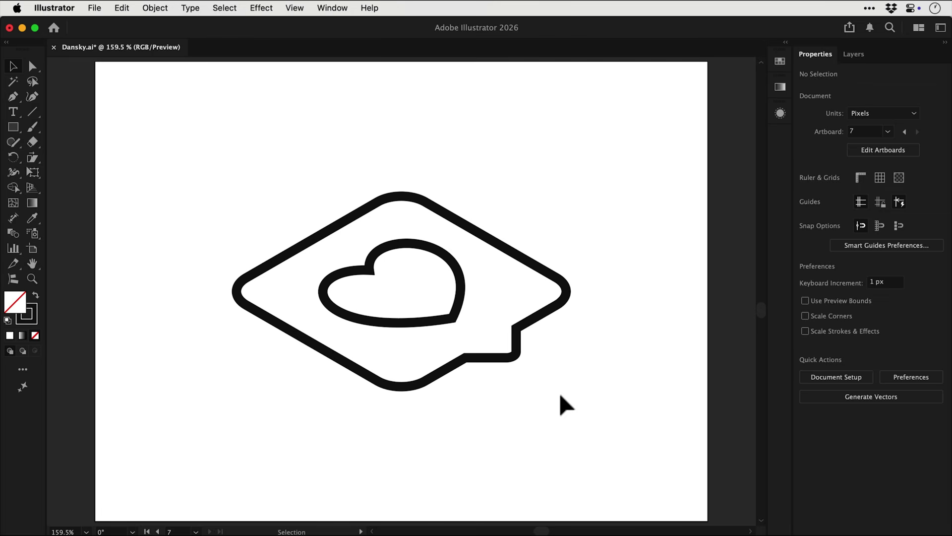
Step: Subtract the heart from the speech bubble with the Minus Front Pathfinder operation
left_click(486, 362)
left_click(492, 367)
left_click(435, 323)
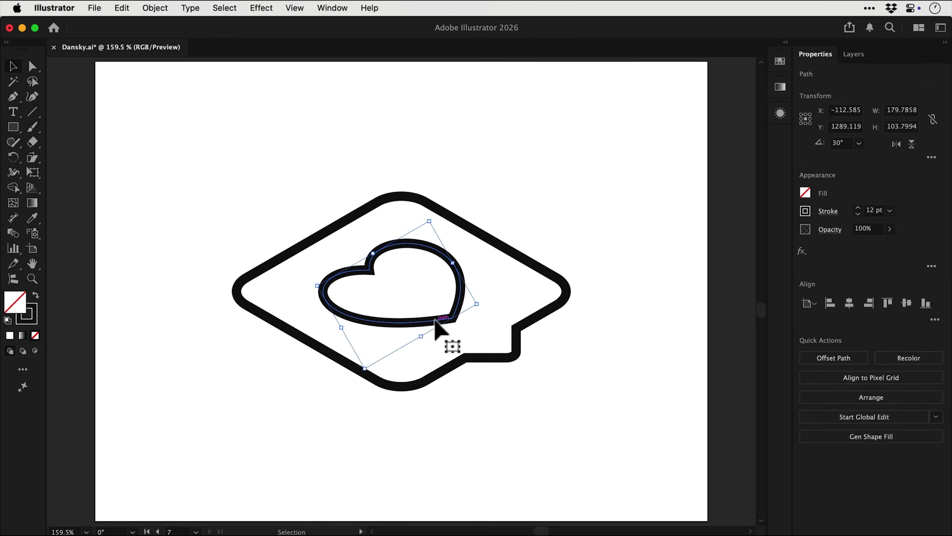
left_click(491, 365)
left_click(827, 358)
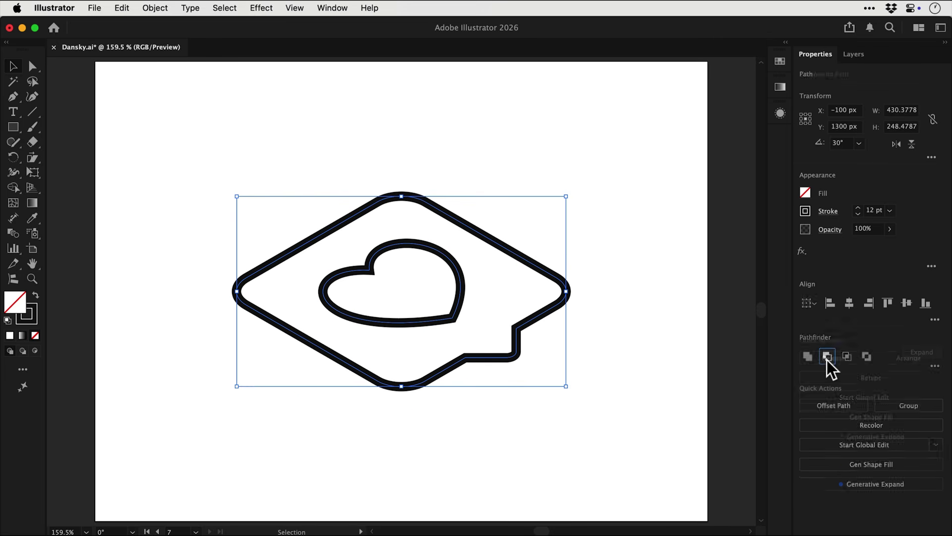
Step: Fill the cut-out speech bubble shape with white
double_click(20, 305)
type("c1c1b4")
left_click_drag(319, 238, 302, 197)
key("Return")
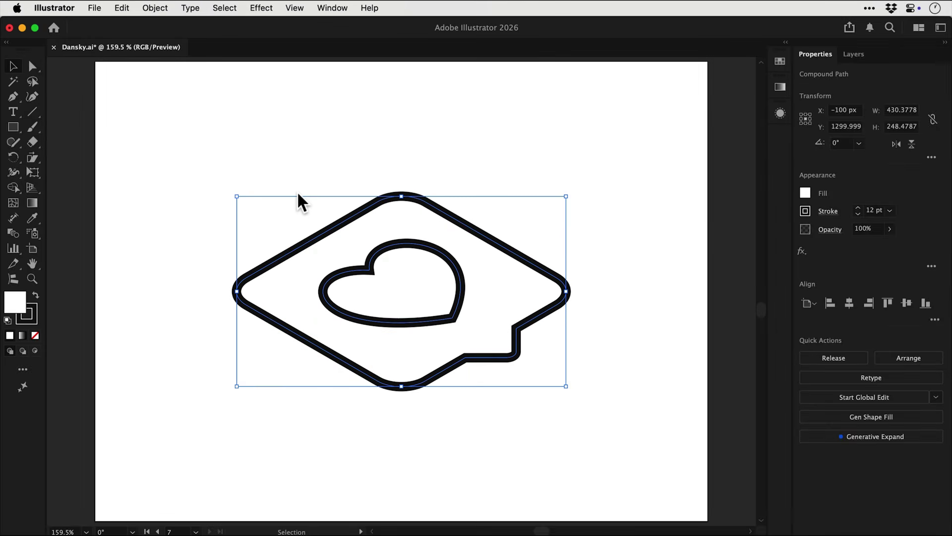
left_click(298, 200)
Step: Duplicate the white cut-out shape straight down, send the copy to the back, and place it about 45 px below the original
left_click(320, 238)
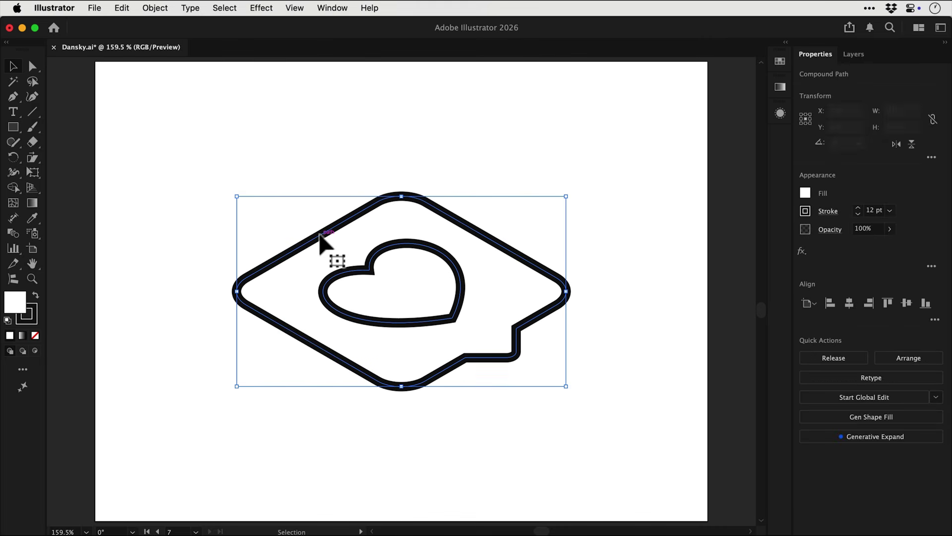
left_click_drag(319, 236, 320, 281)
key("super+shift+bracketleft")
key("a")
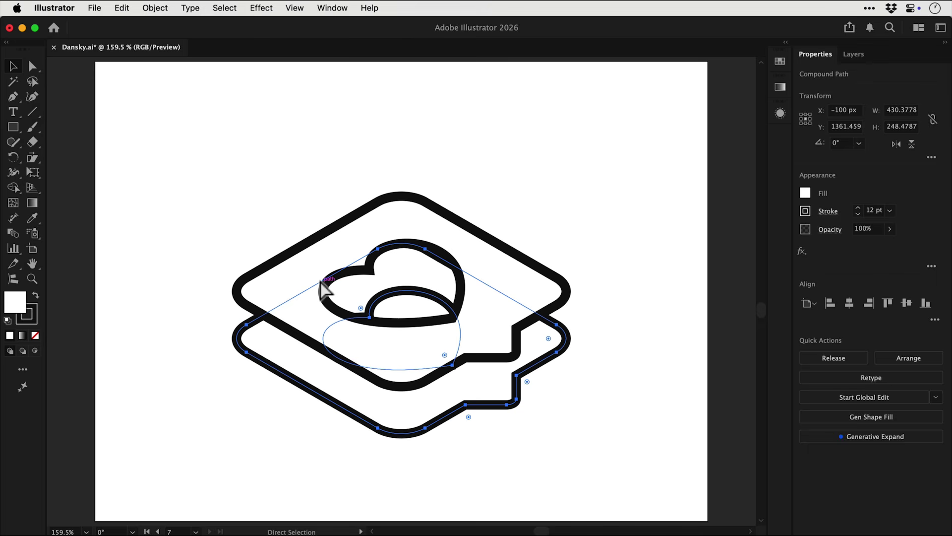
key("super+shift+a")
left_click_drag(273, 367, 273, 355)
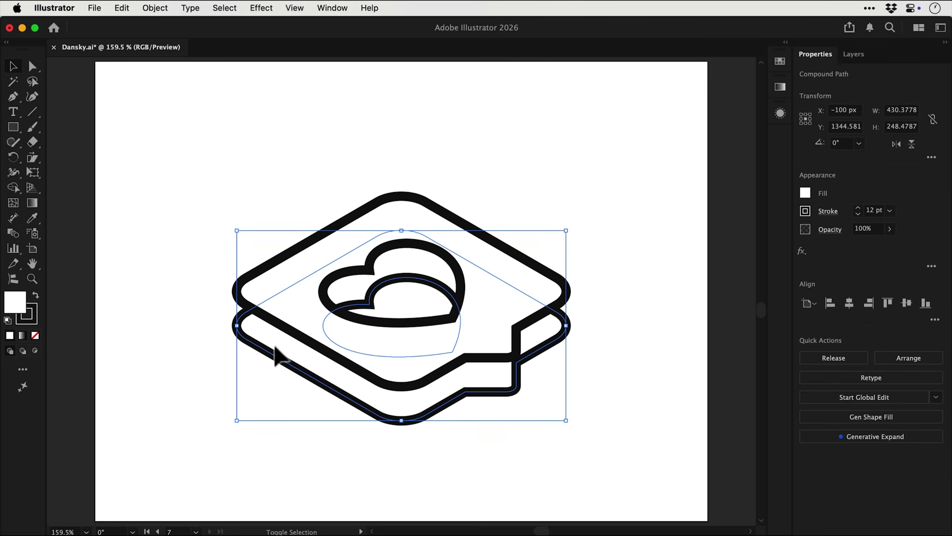
Step: Select both stacked cut-out shapes and make a blend between them
left_click(275, 323, "shift")
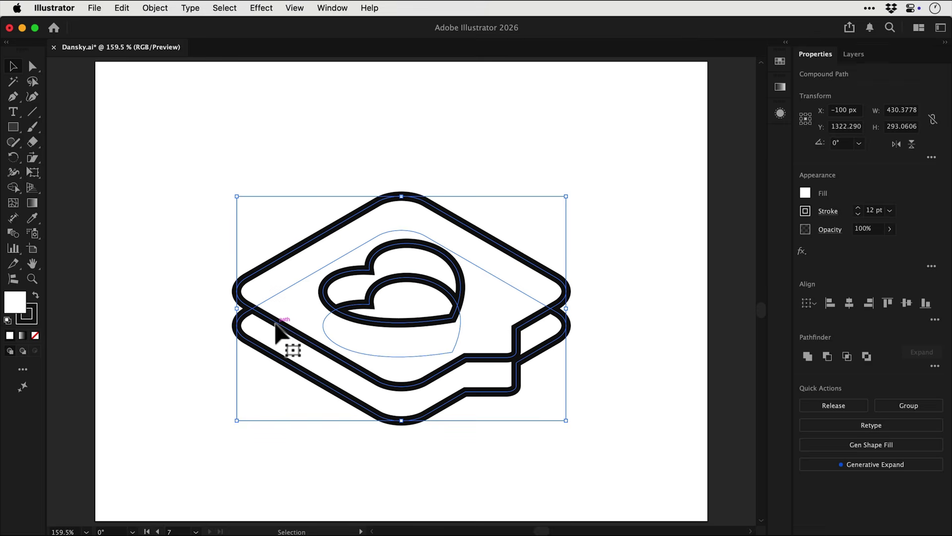
left_click(163, 11)
mouse_move(151, 455)
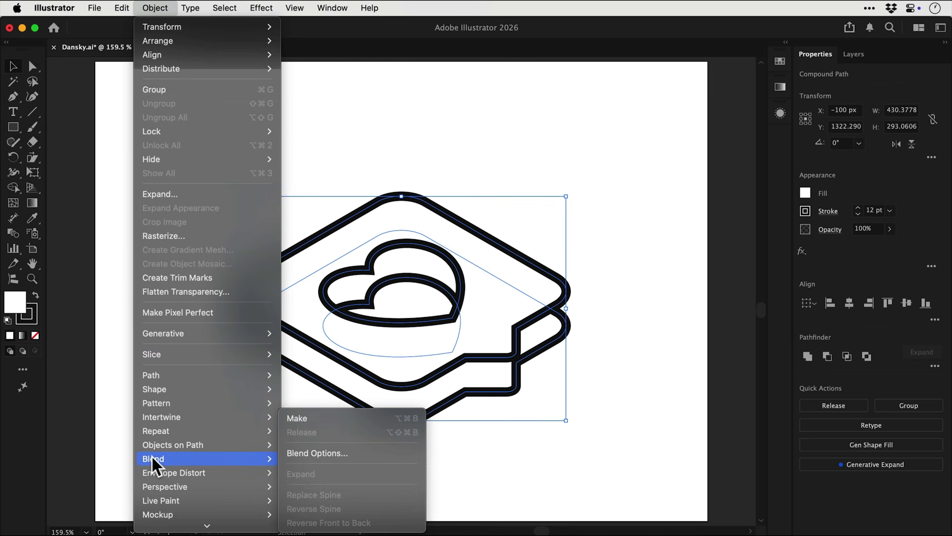
left_click(302, 418)
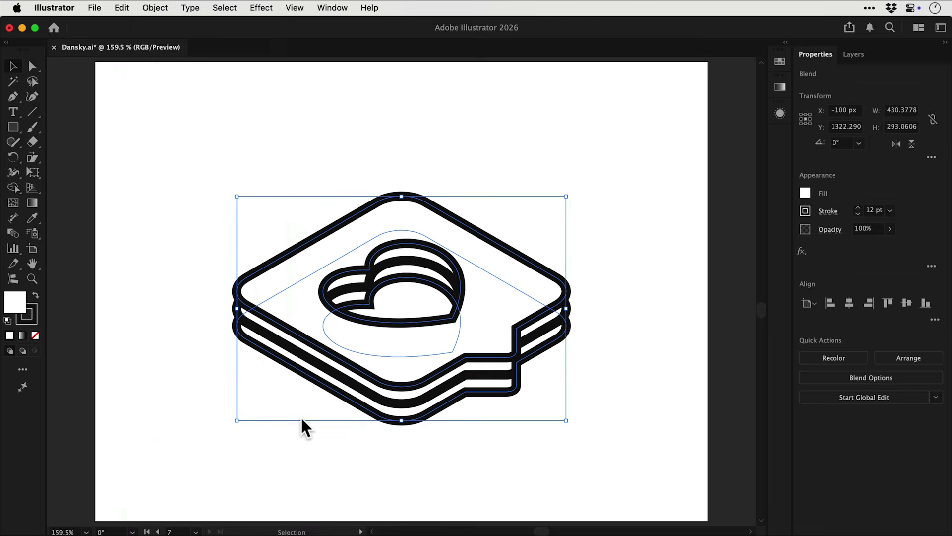
Step: Reduce the blend's stroke weight to 6 pt
left_click(858, 214)
left_click(858, 215)
left_click(858, 214)
left_click(858, 215)
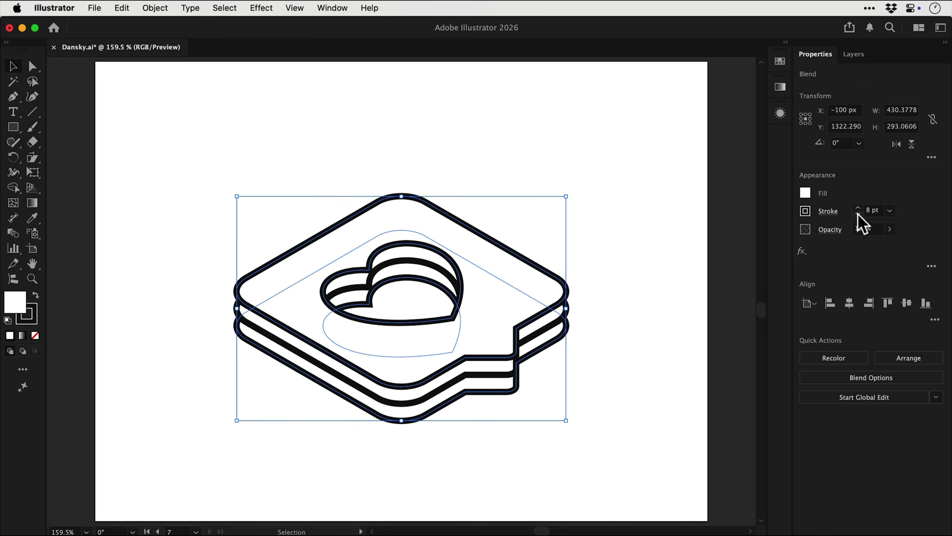
left_click(858, 214)
left_click(858, 214)
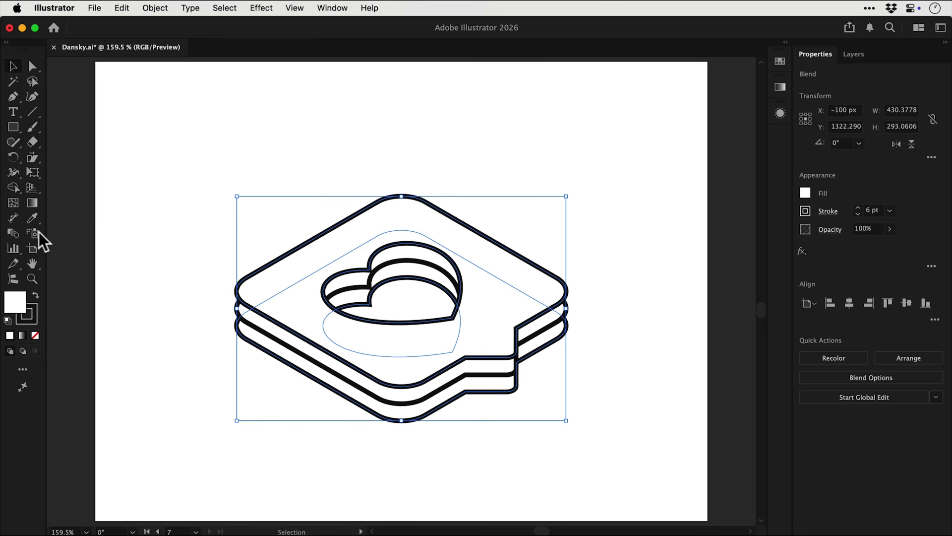
Step: Set the blend spacing to Specified Steps with 900 steps and deselect the extruded icon
double_click(17, 233)
left_click_drag(516, 319, 565, 85)
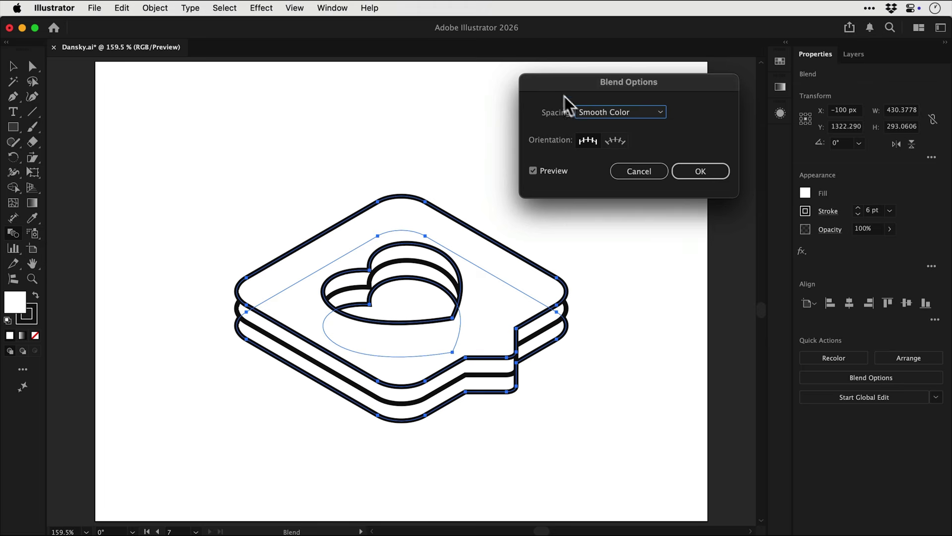
left_click(596, 113)
left_click(603, 136)
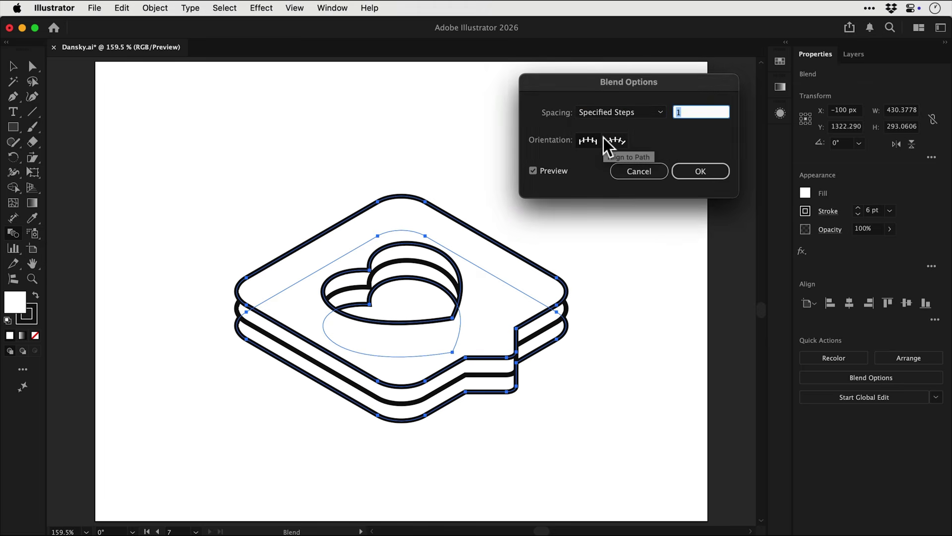
key("Up")
key("Up")
key("Up")
key("Up")
key("Up")
key("Up")
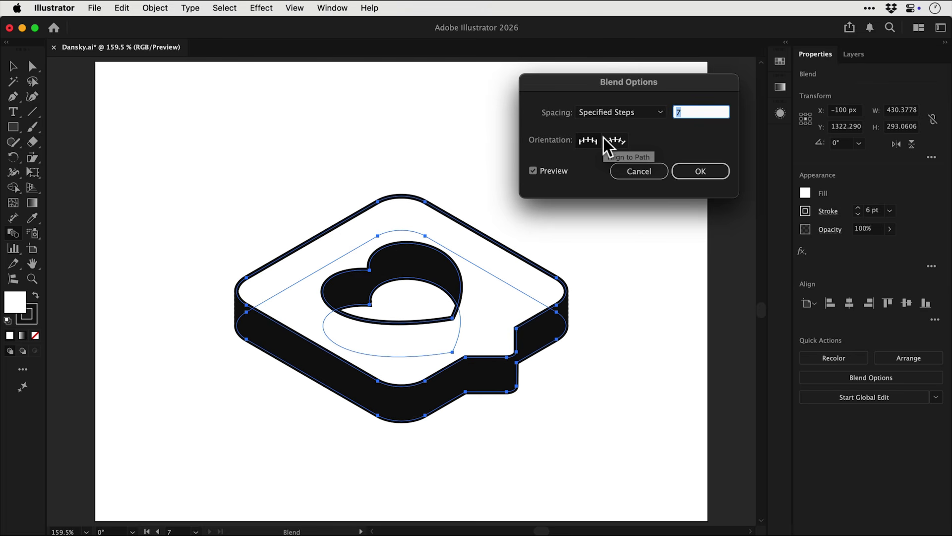
type("900")
key("Return")
key("v")
left_click(602, 138)
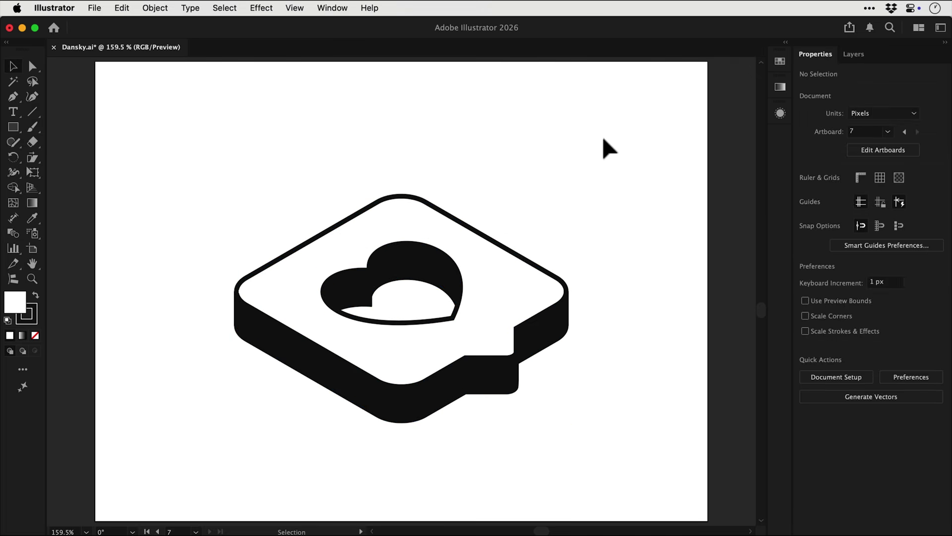
Step: Undo back to the single white cut-out shape, copy it, and redo the changes up to the 900-step blend
left_click(527, 300)
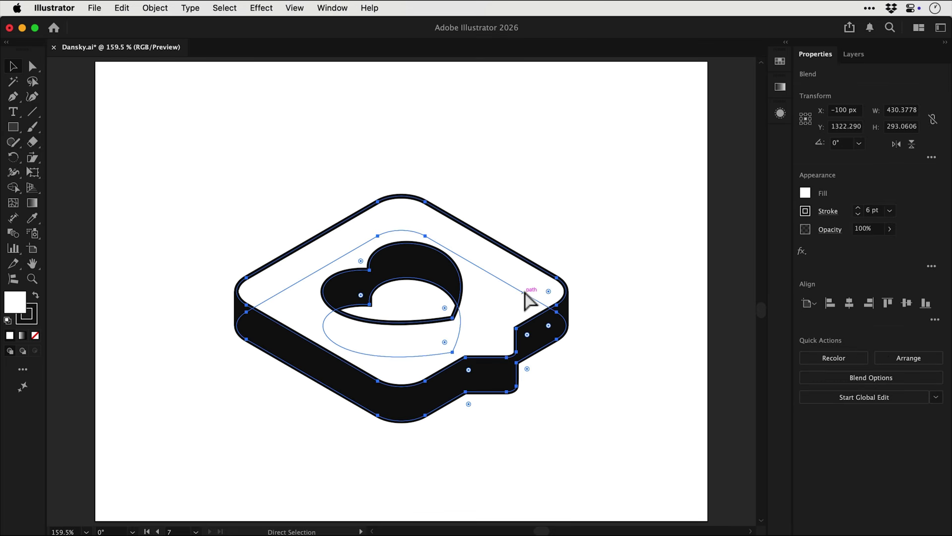
key("super+z")
key("super+z")
key("super+z")
key("super+z")
key("super+z")
key("super+z")
key("super+z")
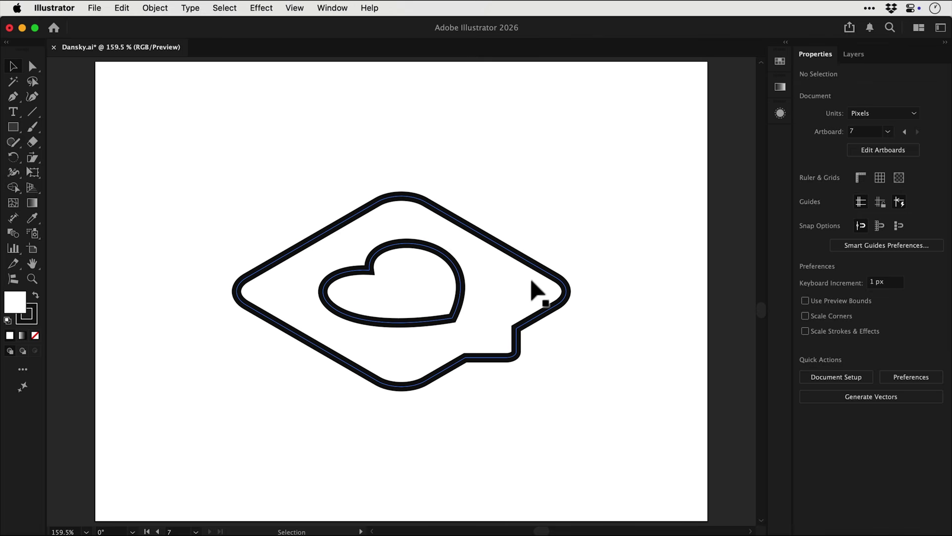
left_click(547, 288)
key("super+shift+z")
key("super+shift+z")
key("super+shift+z")
key("super+shift+z")
key("super+shift+z")
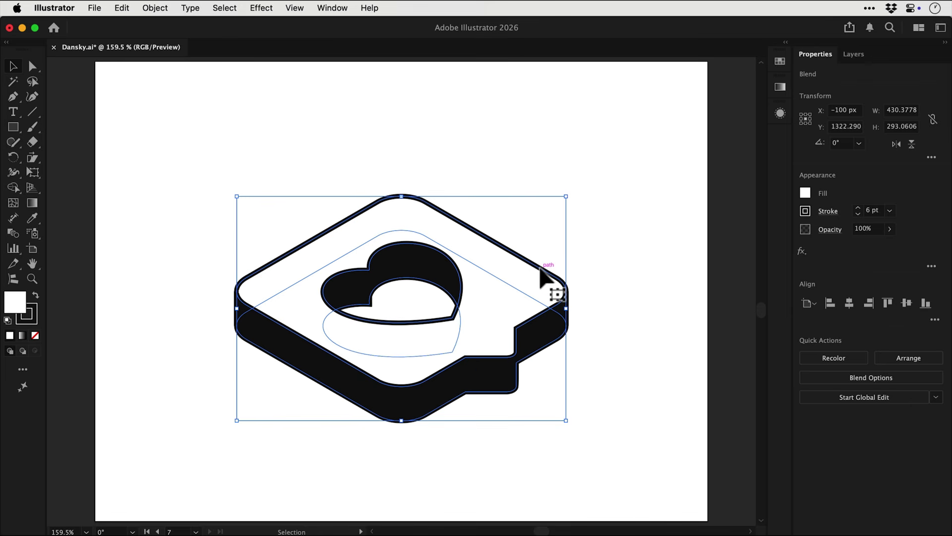
Step: Expand the blend's object, fill and stroke, and unite the resulting paths into one shape, checking them in Outline view
left_click(170, 12)
left_click(211, 193)
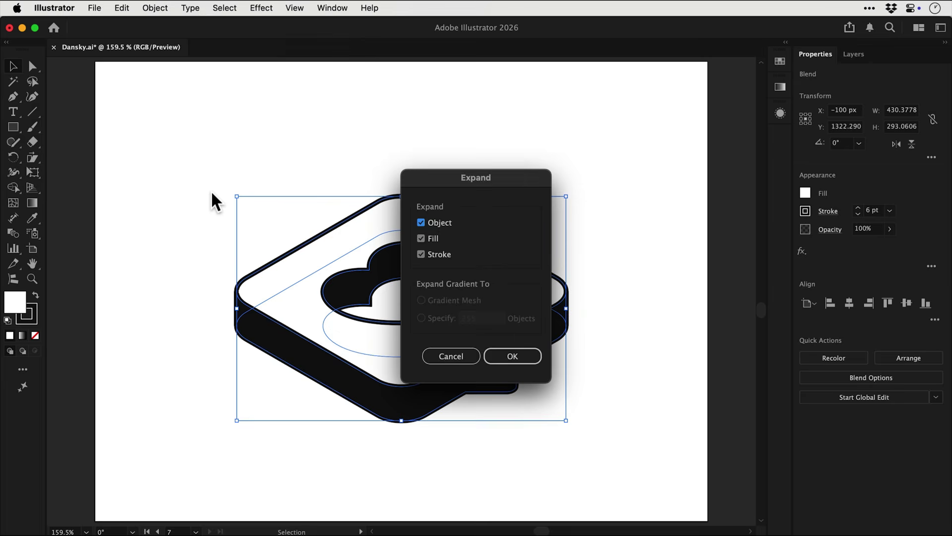
key("Return")
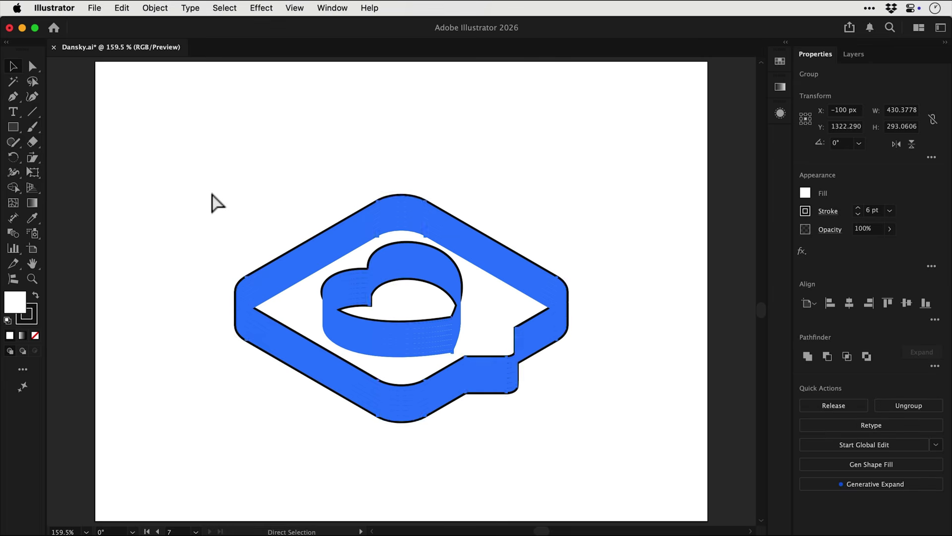
key("super+y")
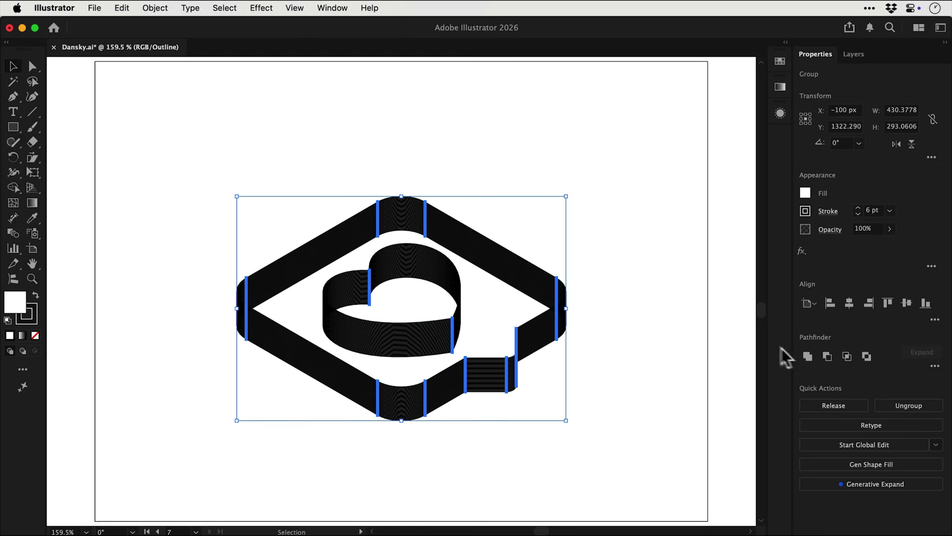
left_click(807, 356)
left_click(640, 297)
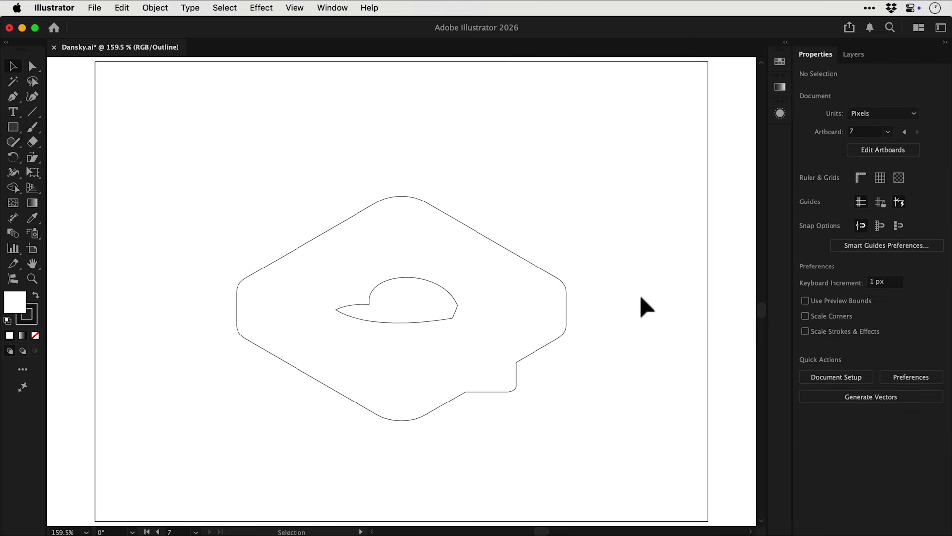
key("super+y")
Step: Paste the copied cut-out shape in front of the united shape and set its stroke to 6 pt
key("super+a")
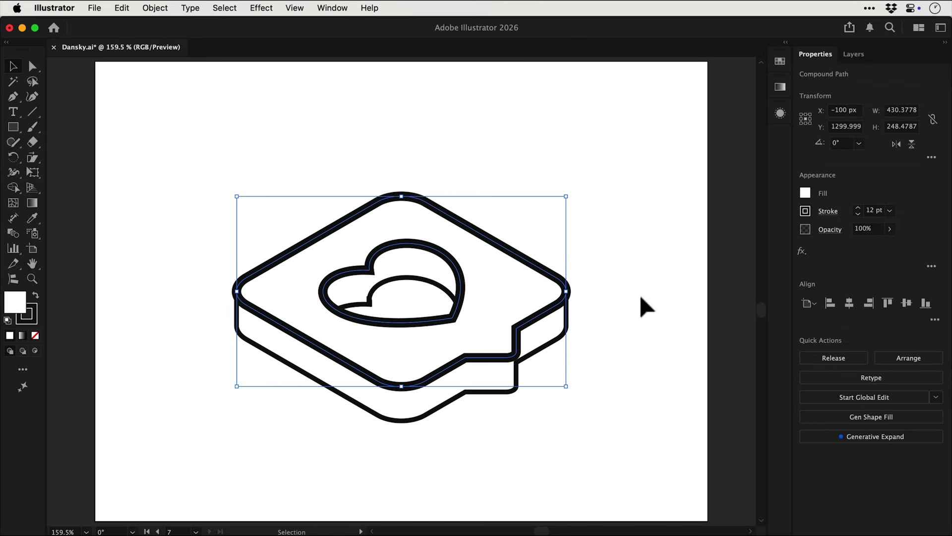
left_click(858, 214)
left_click(858, 214)
left_click(858, 213)
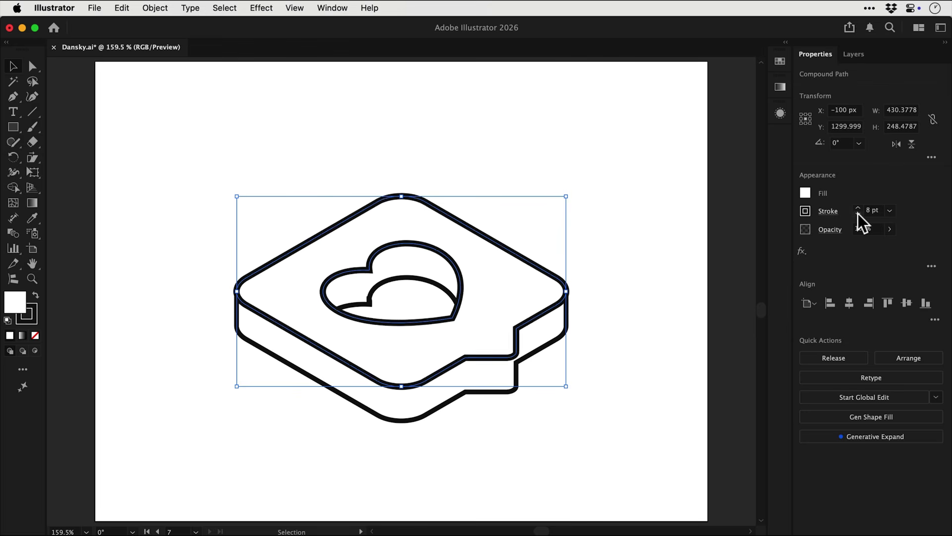
left_click(858, 214)
left_click(858, 213)
left_click(858, 214)
left_click(623, 302)
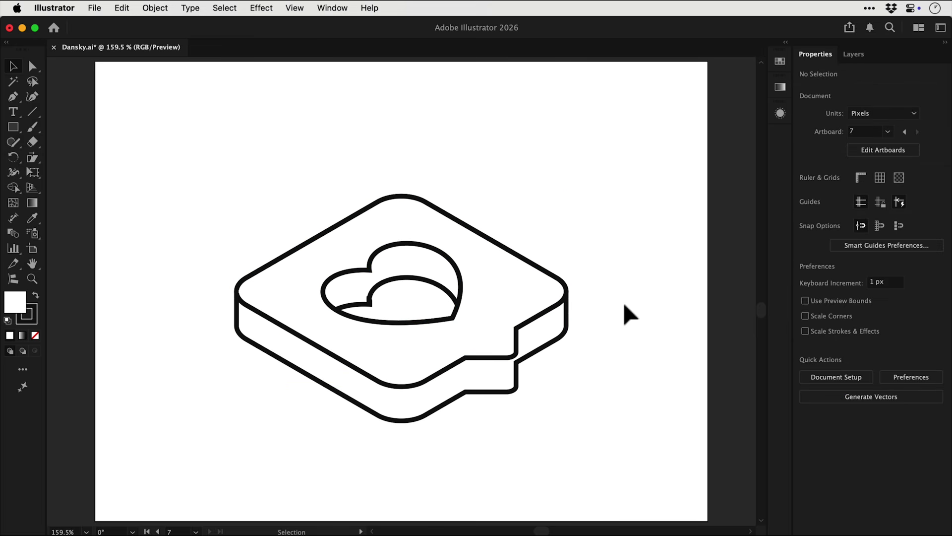
Step: Fill the united extrusion shape behind the top face with black
left_click(567, 333)
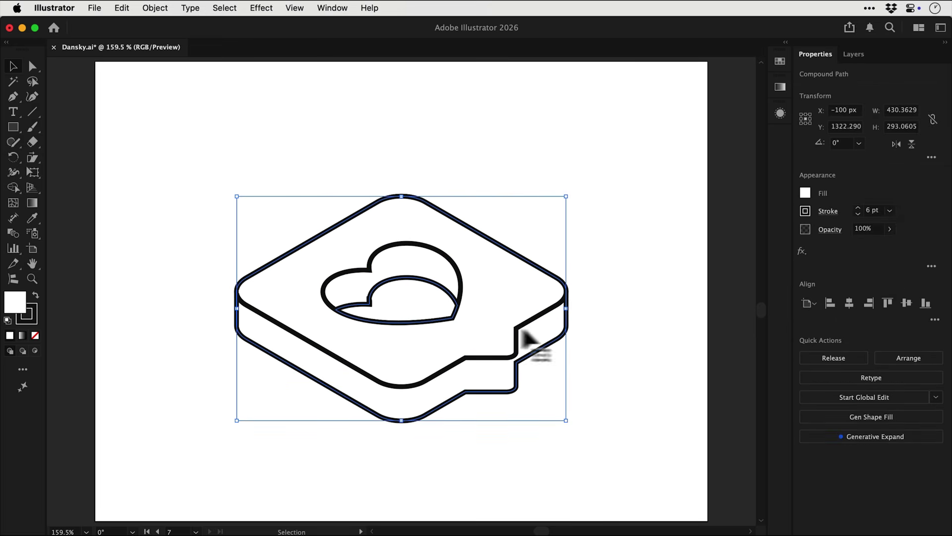
double_click(20, 308)
left_click_drag(324, 304, 306, 350)
key("Return")
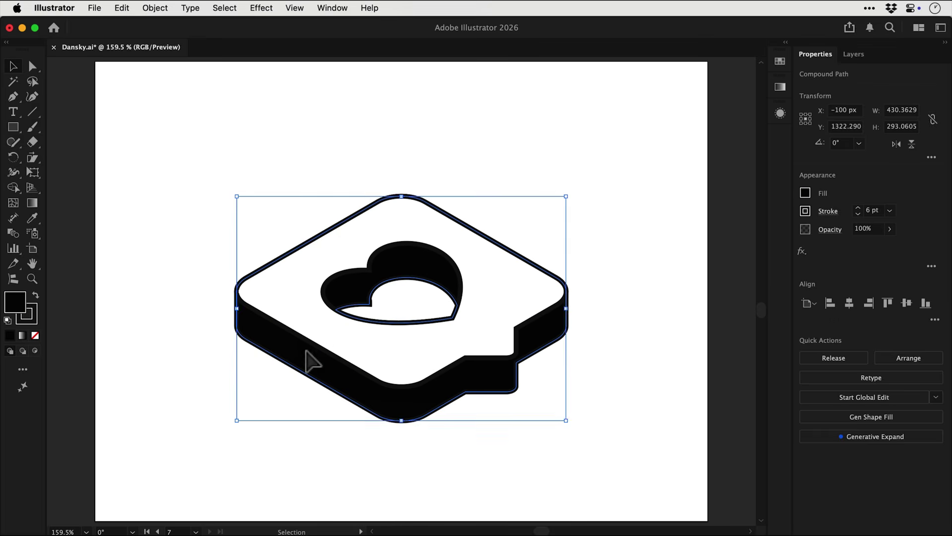
Step: Select both the top face and the extrusion shape and remove their strokes
key("super+shift+a")
left_click(306, 351)
left_click(372, 378, "shift")
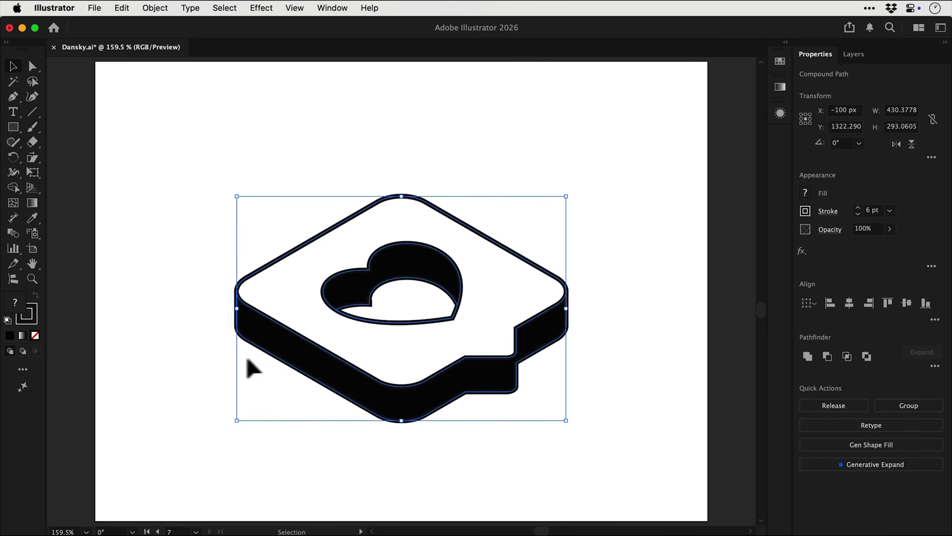
left_click(36, 335)
Step: Fill both shapes with the Orange, Yellow gradient swatch and select only the extrusion shape behind the top face
left_click(780, 61)
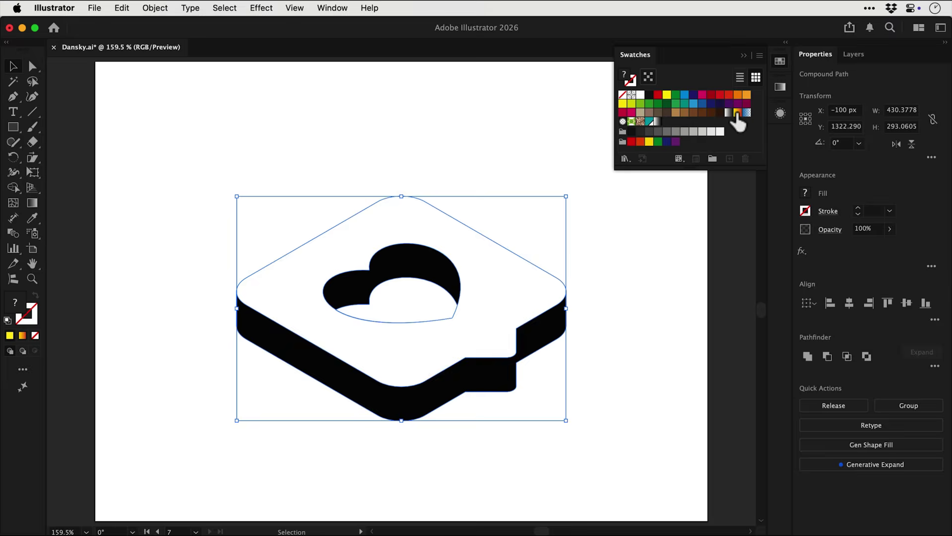
left_click(738, 113)
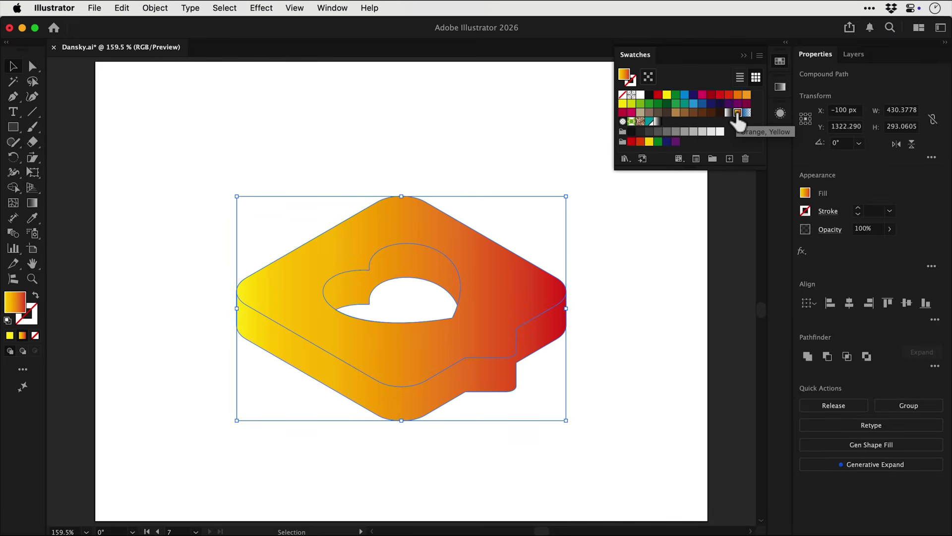
left_click(780, 61)
left_click(644, 237)
left_click(562, 323)
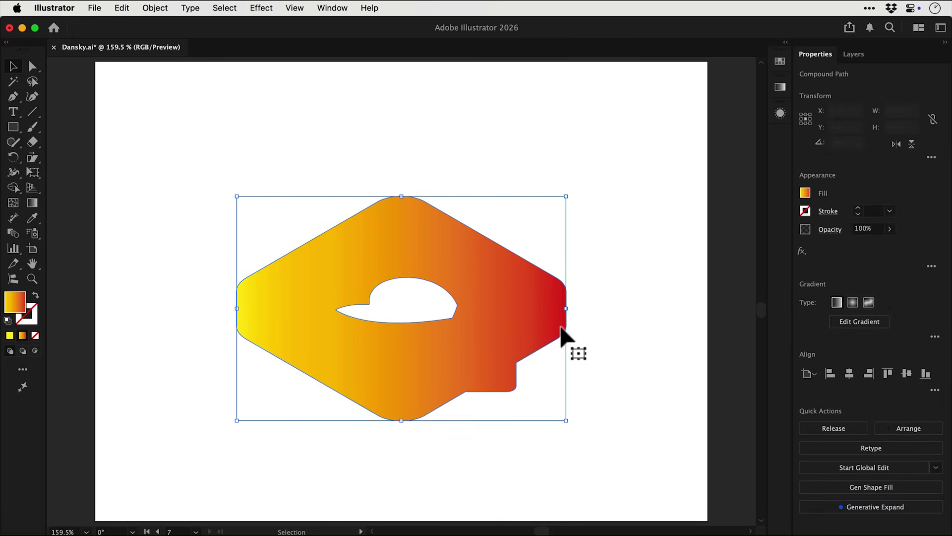
Step: Darken the gradient of the extrusion shape behind the top face by lowering its brightness with Recolor Artwork
left_click(122, 7)
mouse_move(198, 256)
left_click(316, 257)
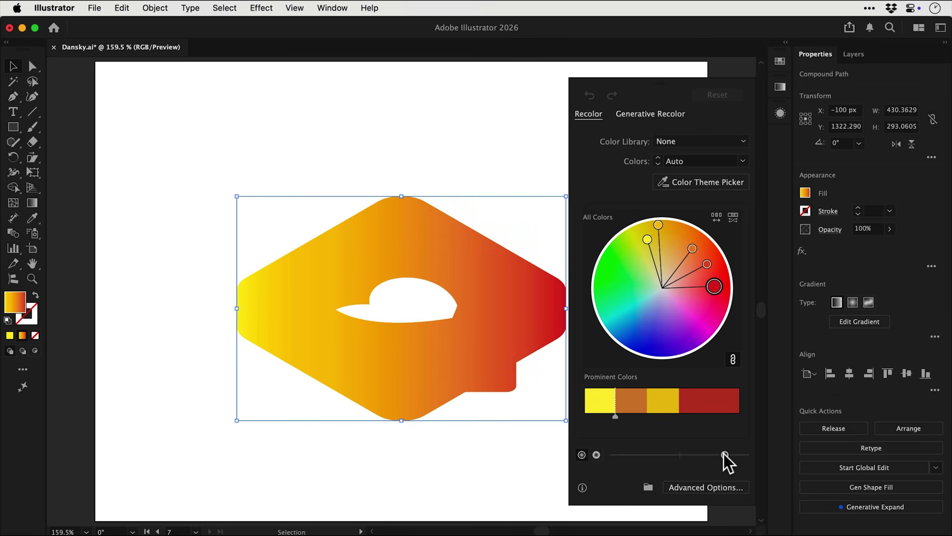
left_click_drag(724, 454, 701, 454)
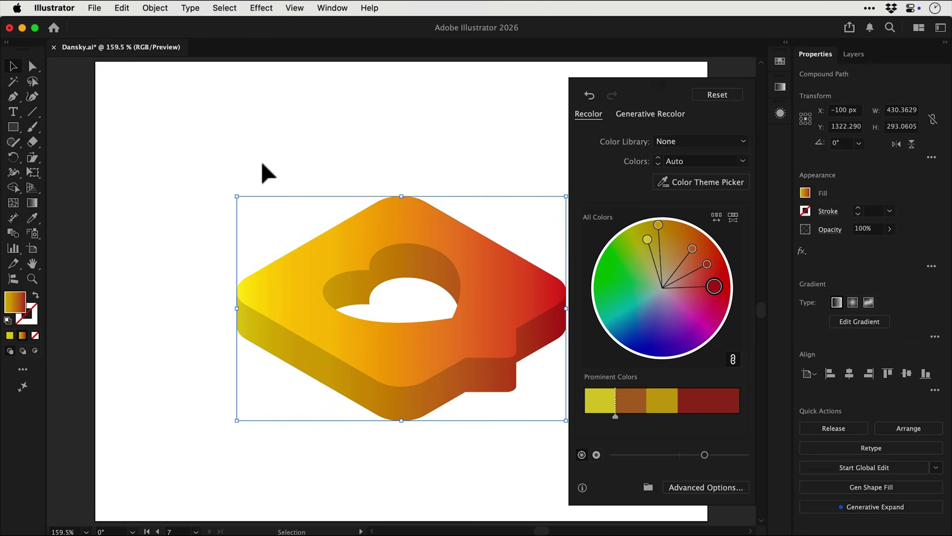
Step: Select both the top face and the extrusion shape and limit their Recolor Artwork colors to 3
left_click_drag(261, 161, 521, 418)
left_click(121, 8)
mouse_move(144, 255)
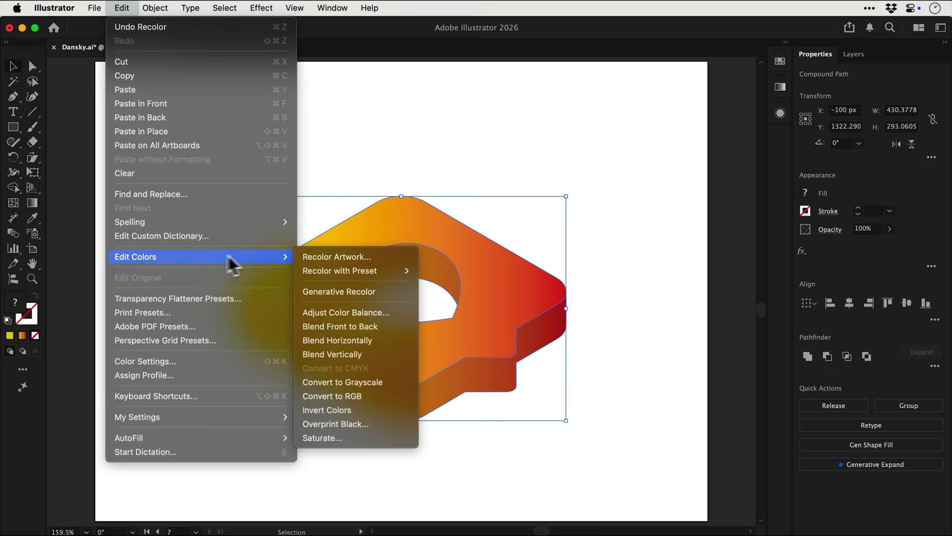
left_click(328, 256)
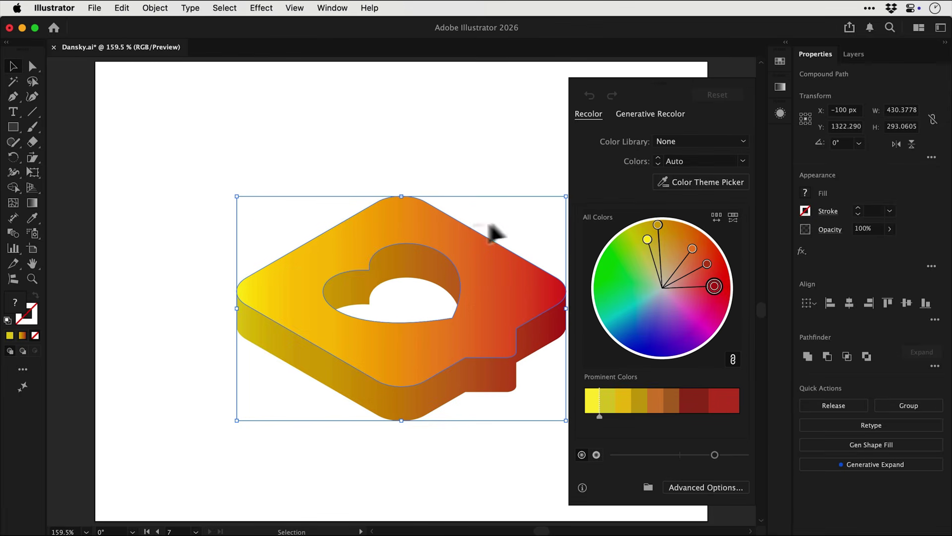
left_click(743, 161)
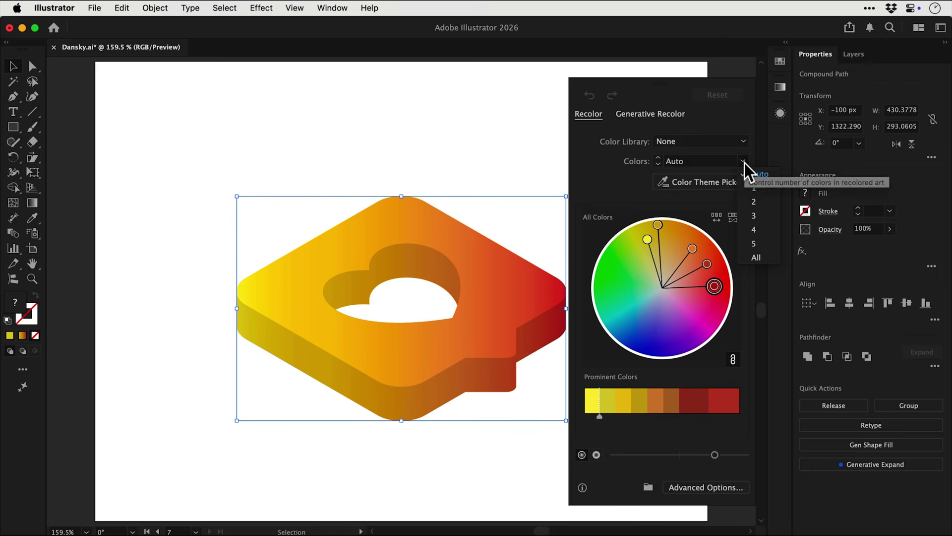
left_click(754, 216)
Step: Unlink the harmony colors, recolor the red to blue, the middle color to purple and the orange to pink, and deselect the artwork
left_click_drag(715, 286, 672, 346)
left_click(732, 359)
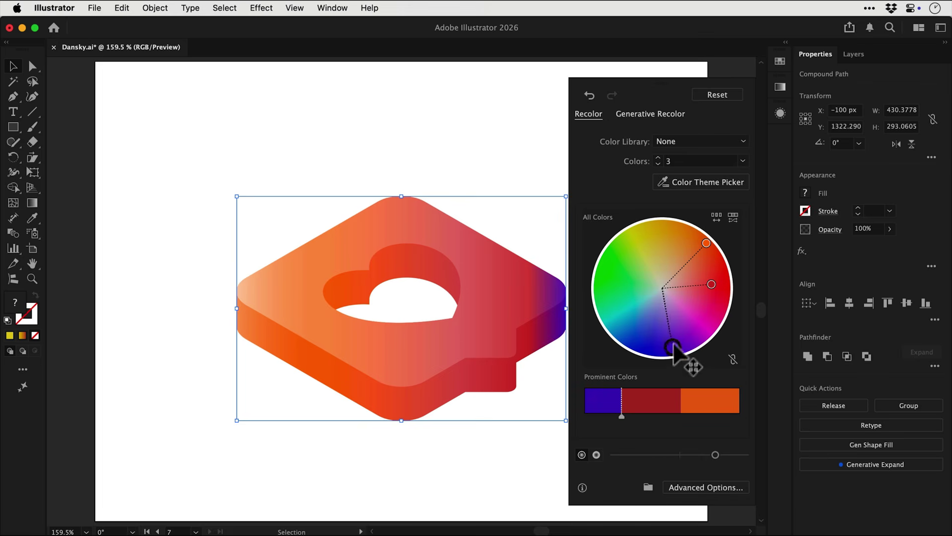
left_click_drag(711, 284, 699, 333)
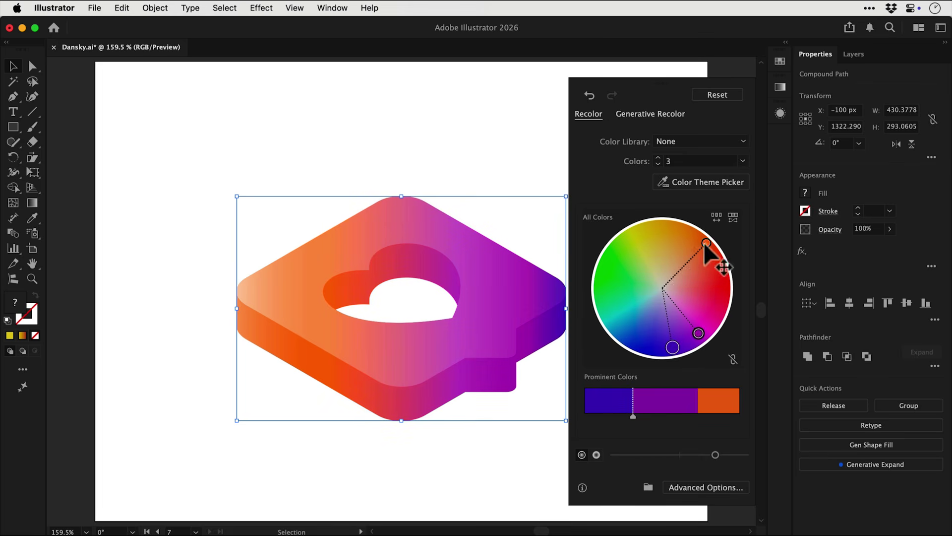
left_click_drag(707, 243, 720, 314)
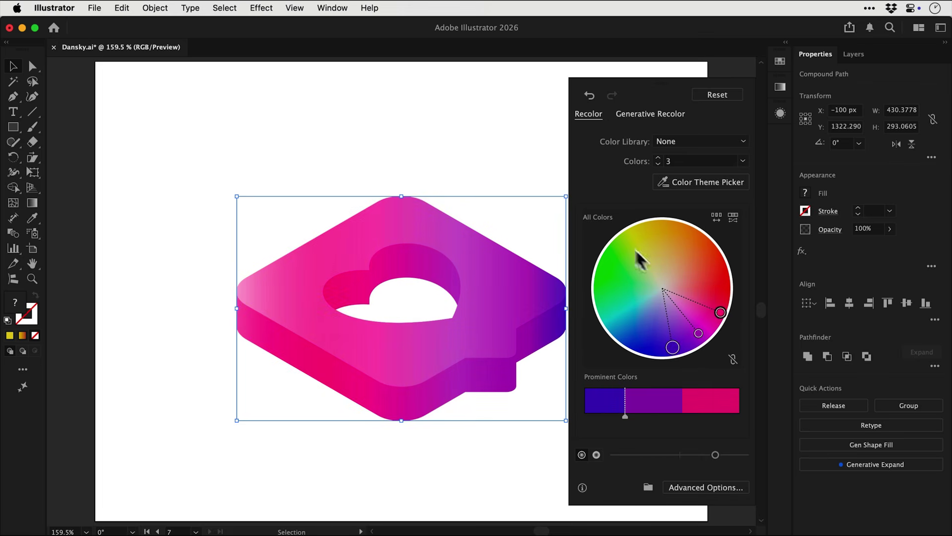
left_click(522, 167)
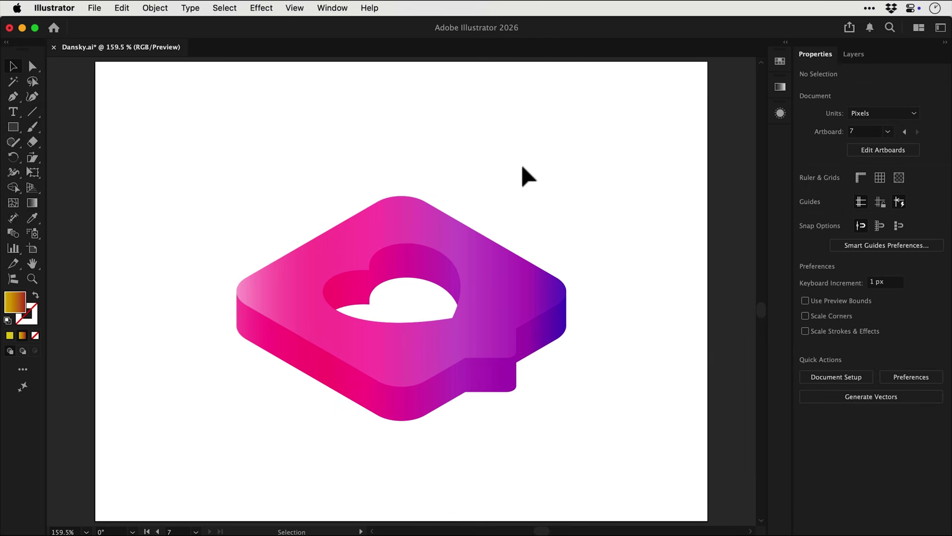